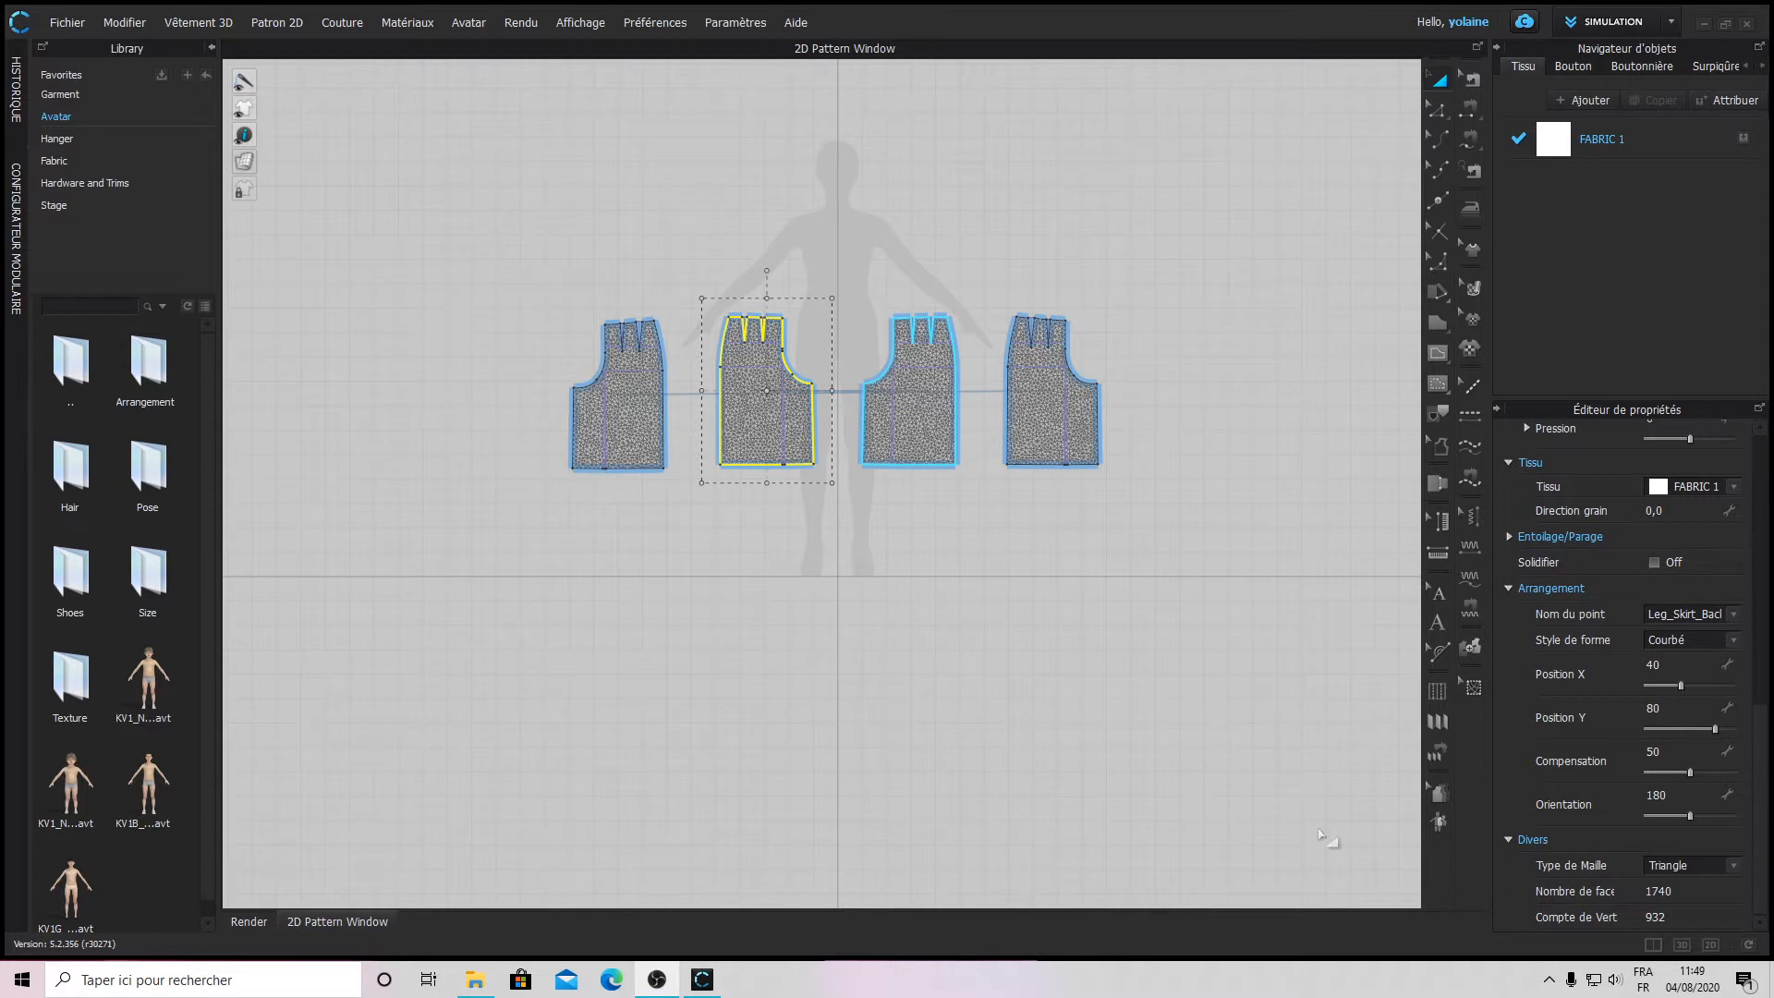
# - Shift the garment panel on the avatar's left leg outward in the 3D view and start the simulation
pyautogui.click(1683, 947)
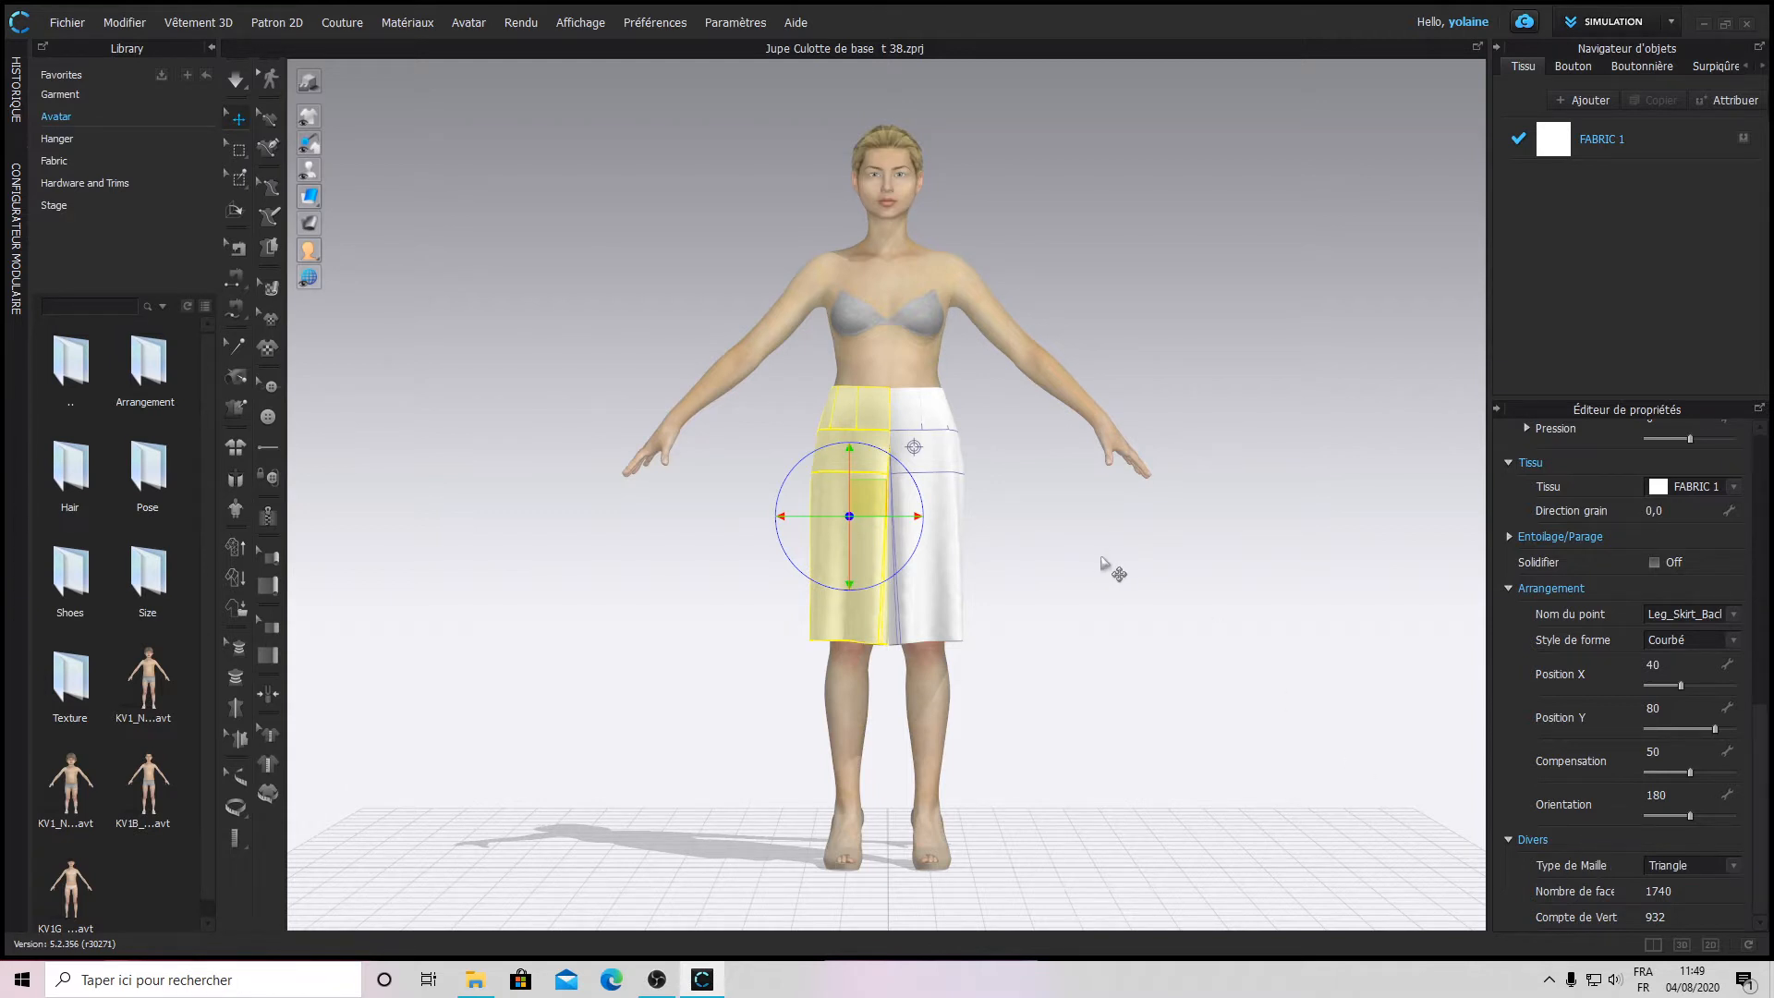
pyautogui.click(950, 606)
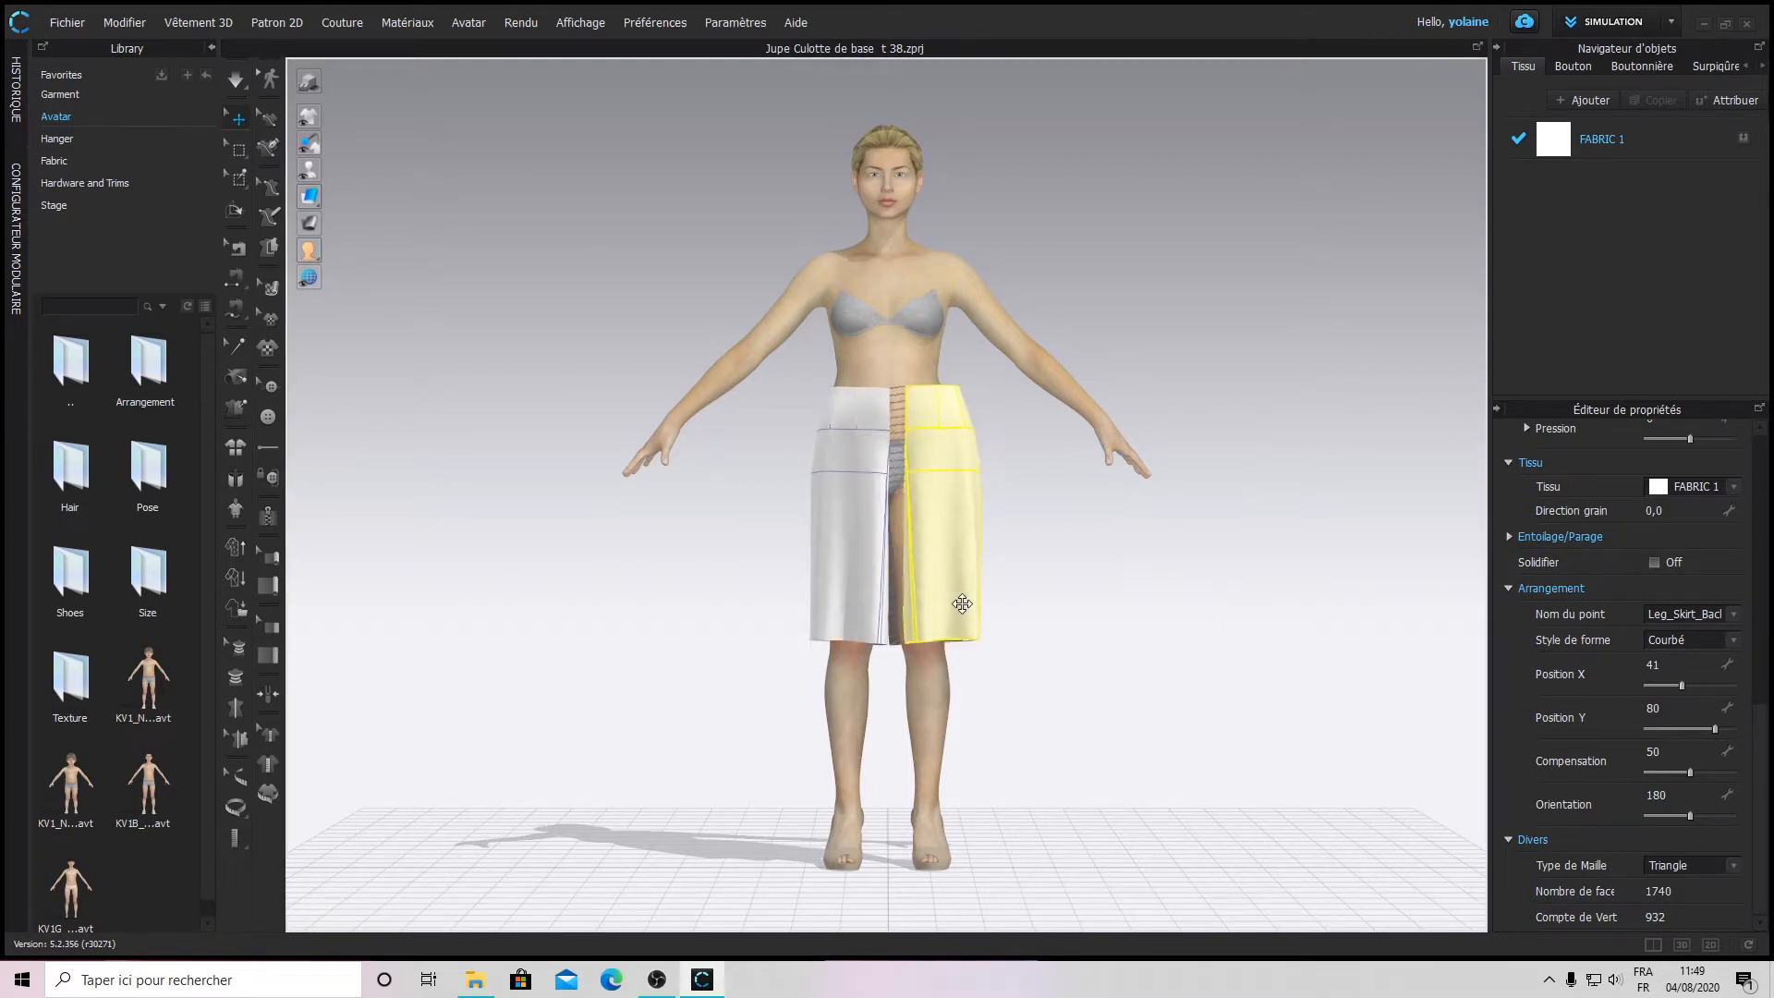
pyautogui.press('space')
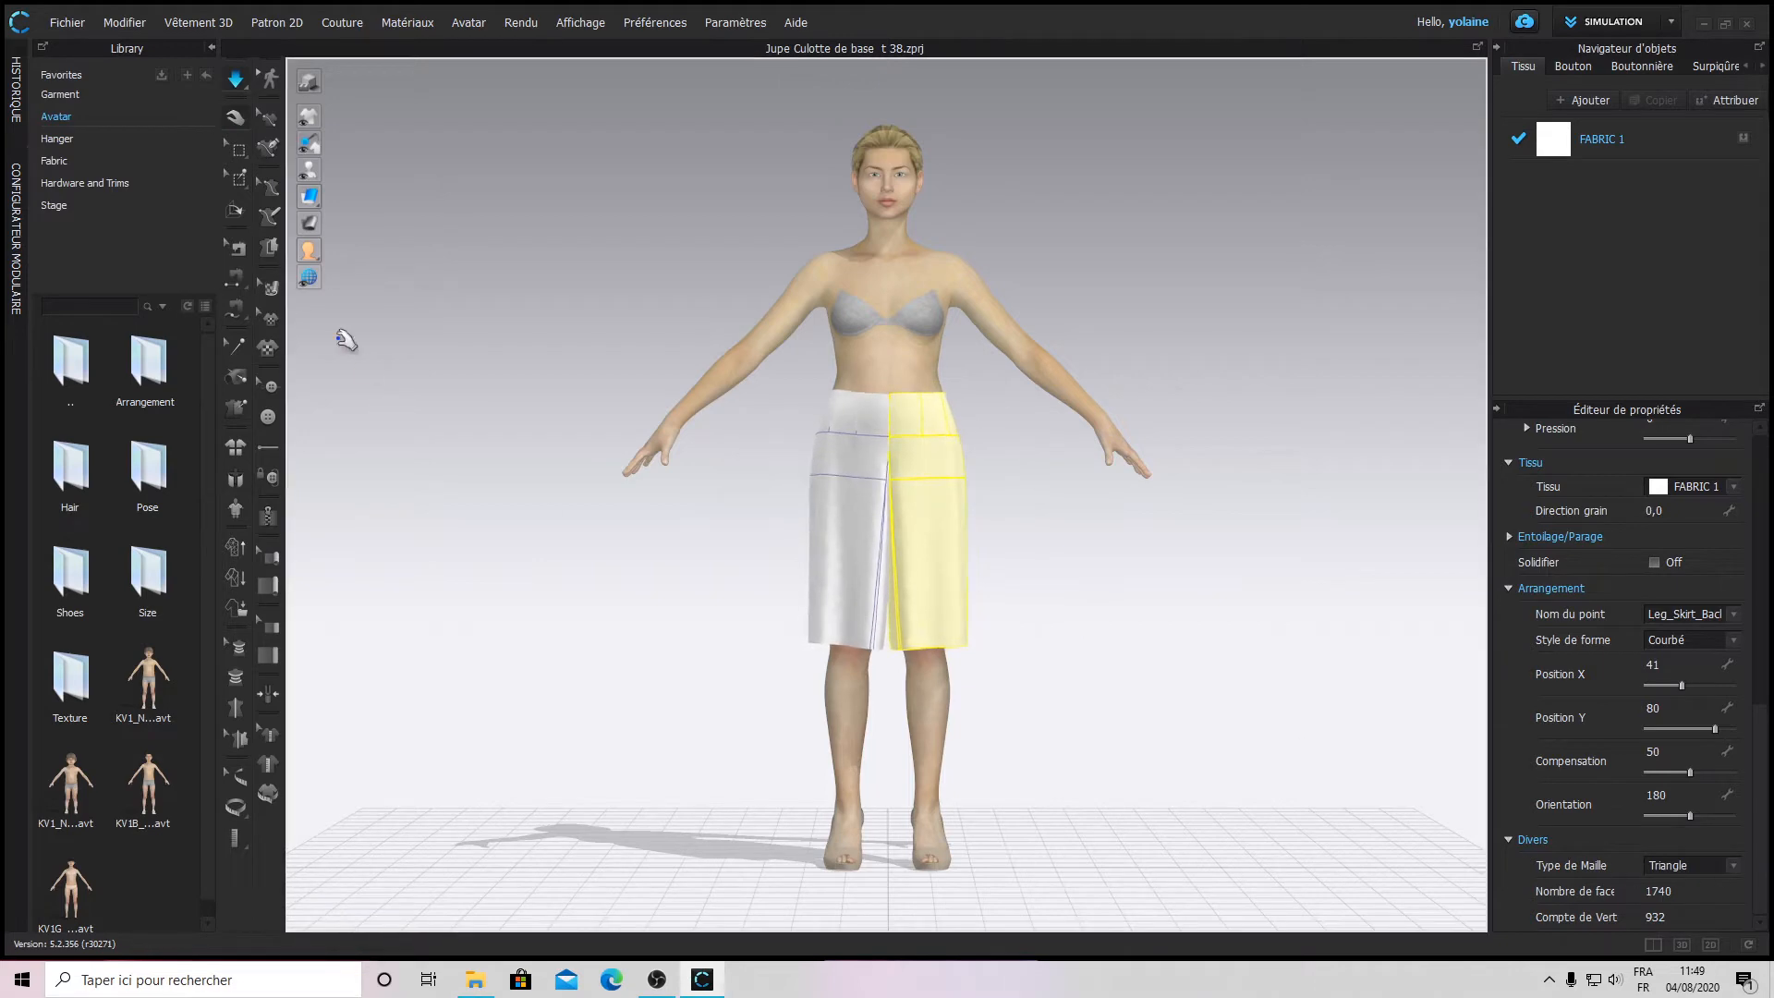
# - Show the avatar and the garment as wireframe meshes in the 3D view
pyautogui.moveTo(309, 250); pyautogui.dragTo(360, 251)
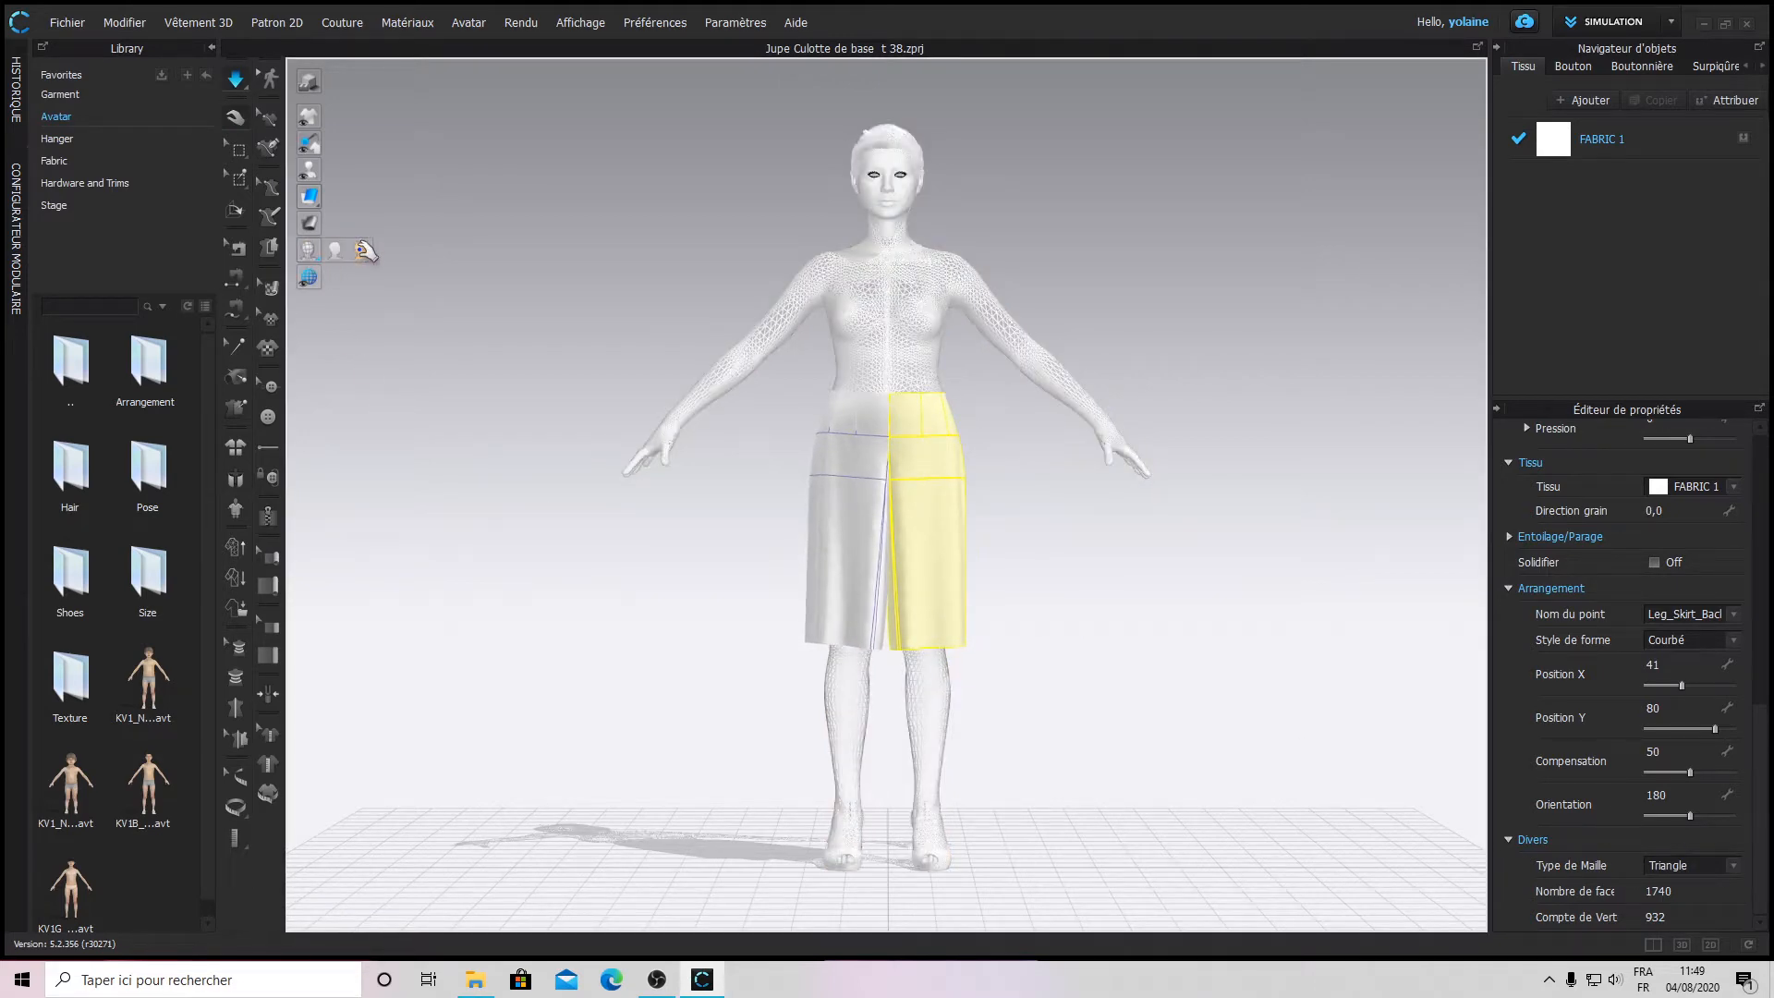
pyautogui.scroll(5, 864, 268)
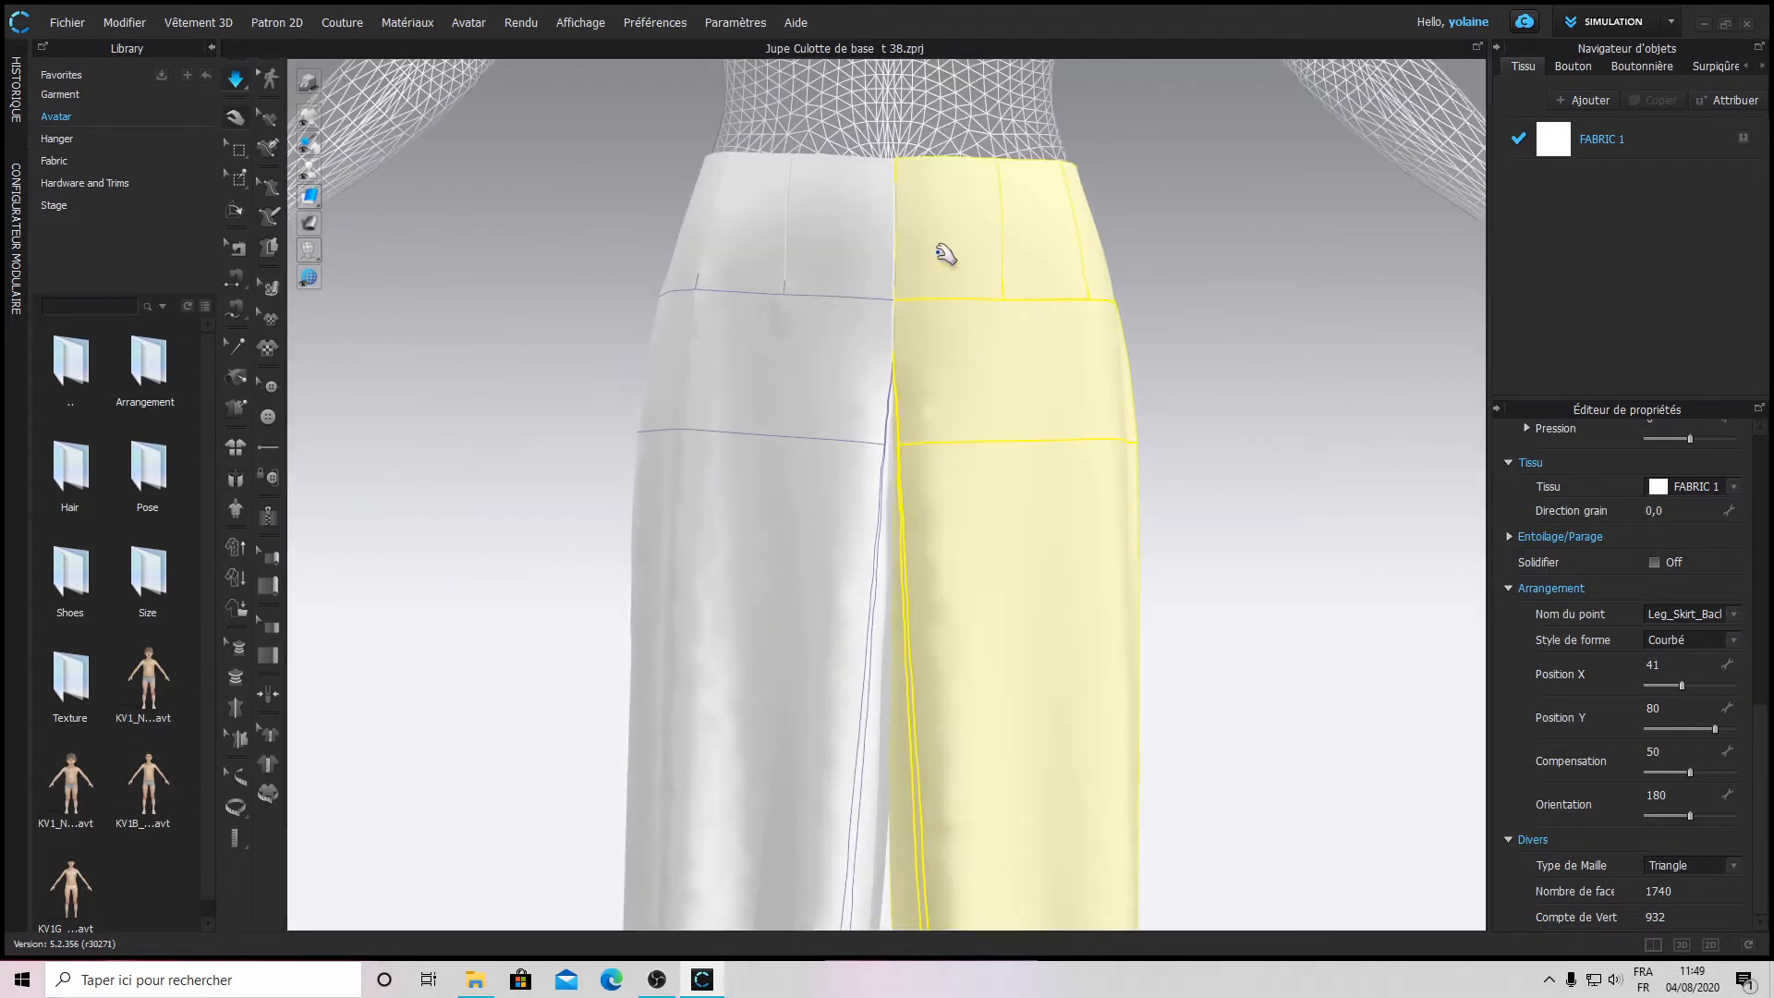
pyautogui.scroll(-5, 943, 245)
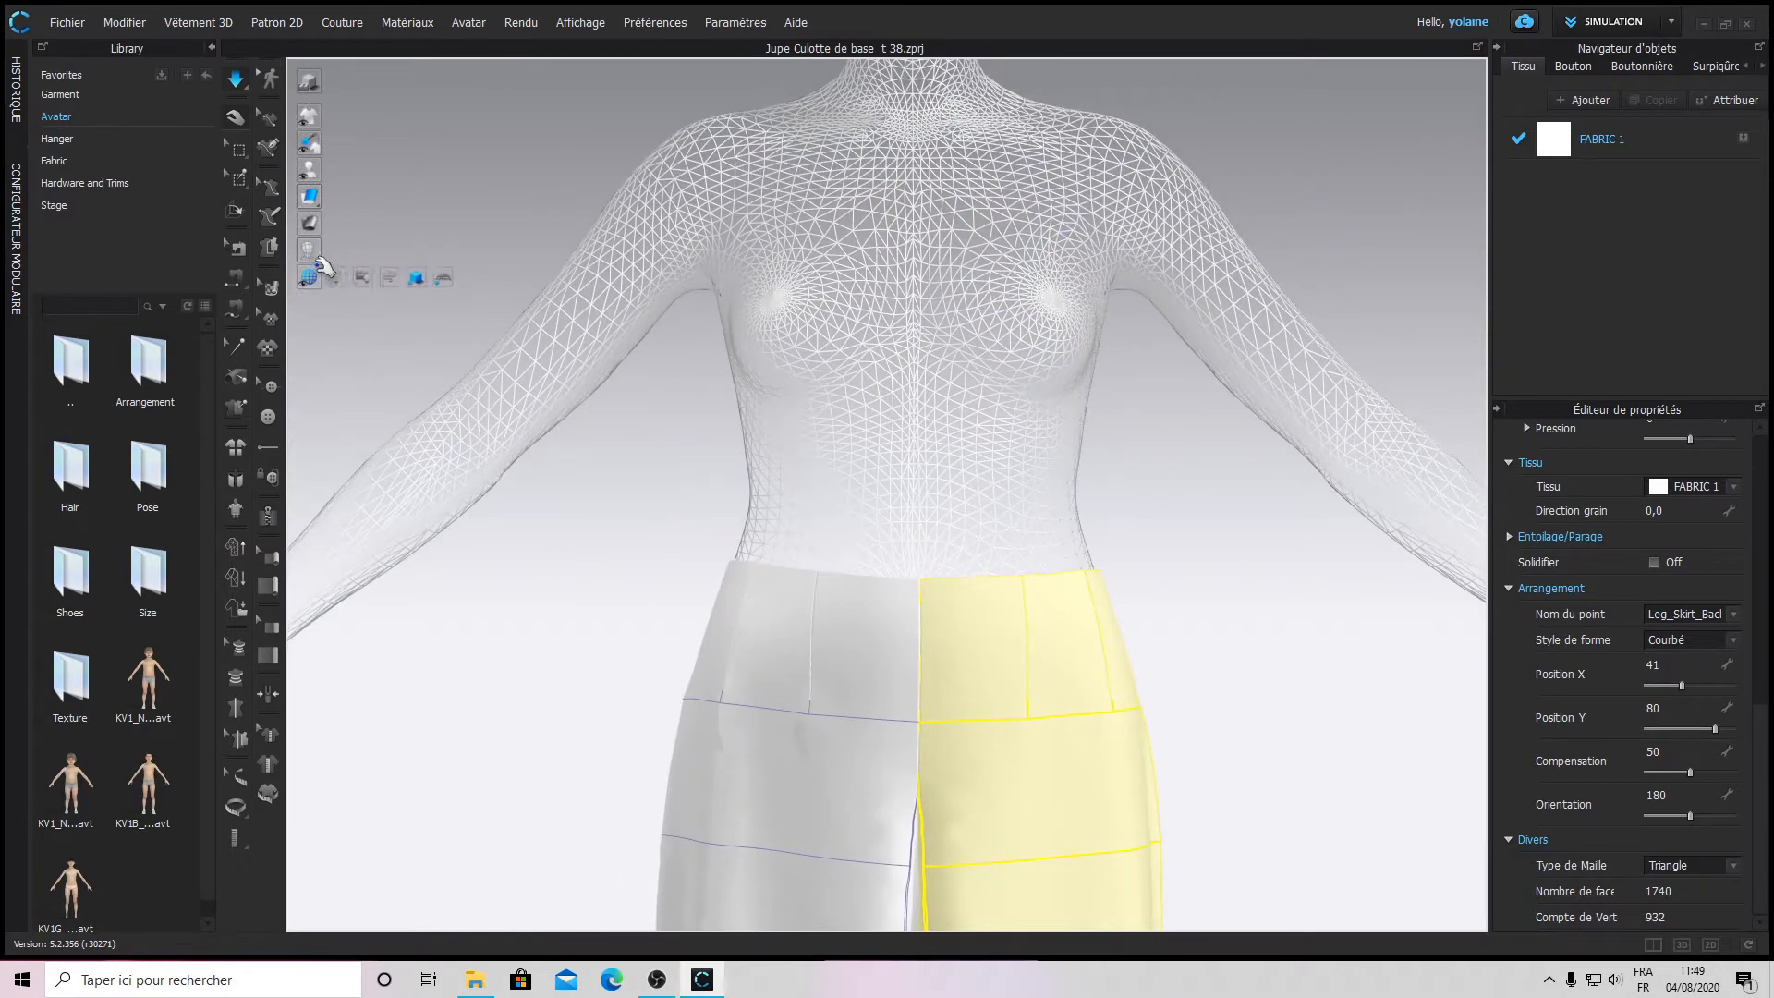
pyautogui.click(311, 196)
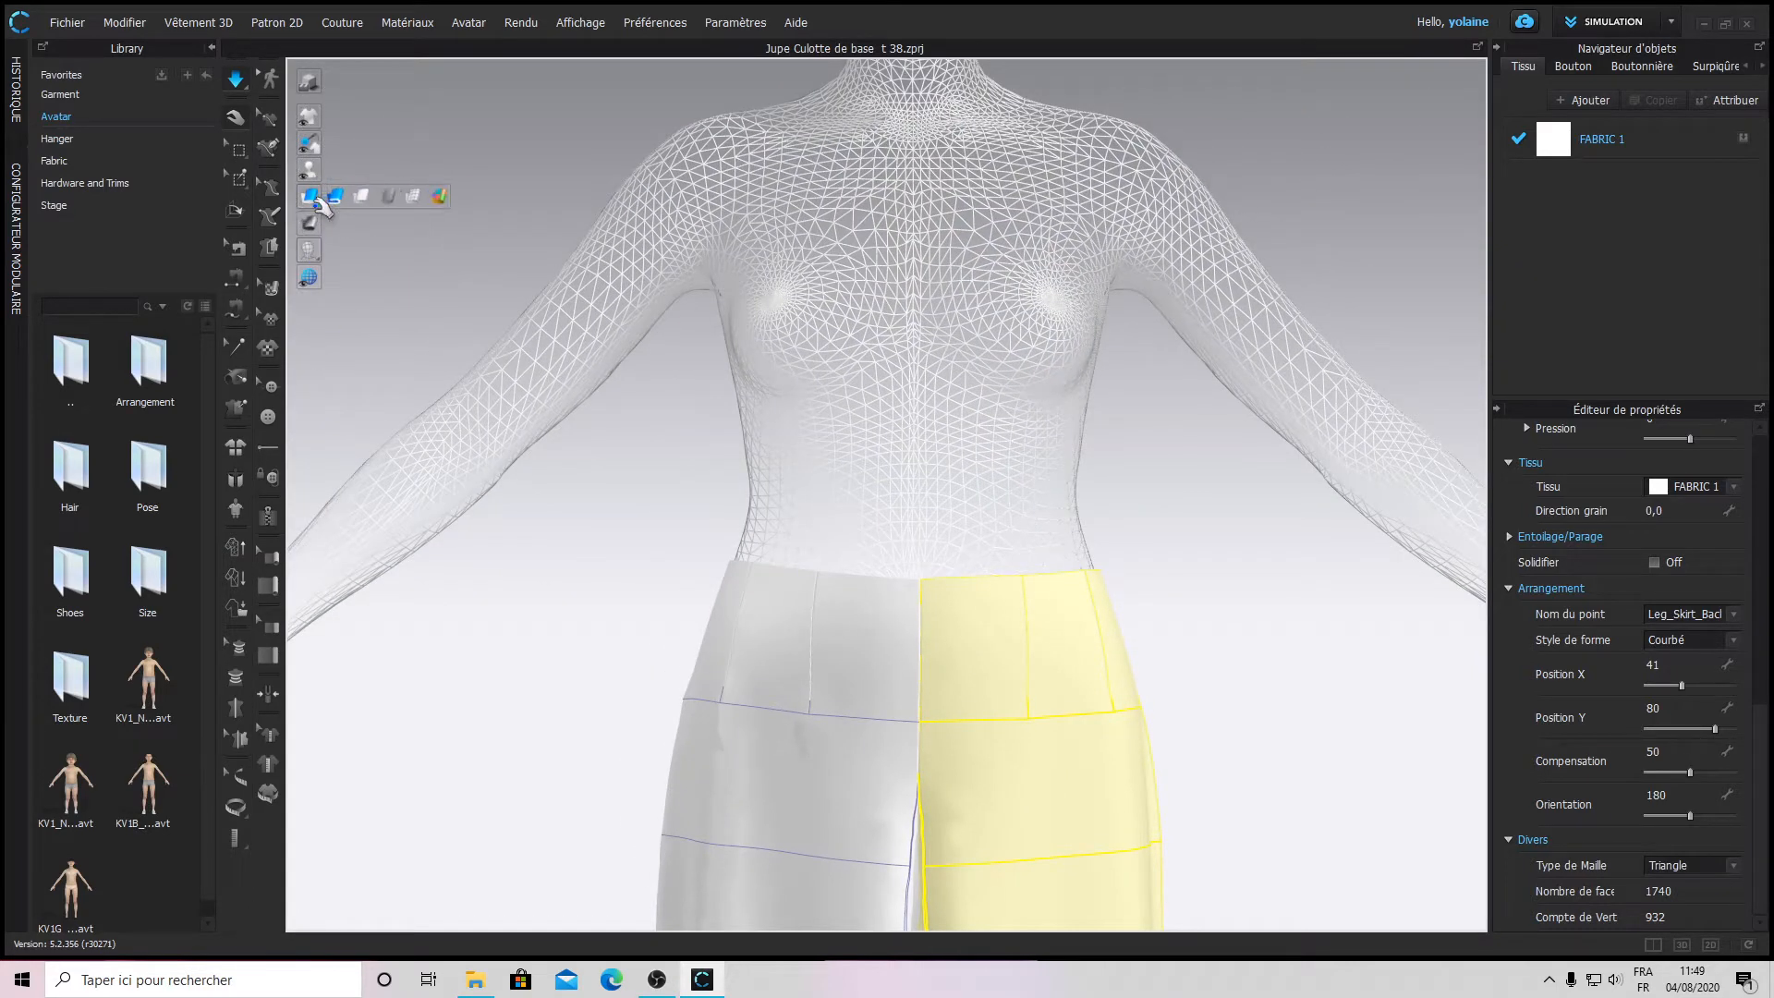
pyautogui.click(405, 196)
pyautogui.moveTo(955, 354); pyautogui.dragTo(939, 297, button='middle')
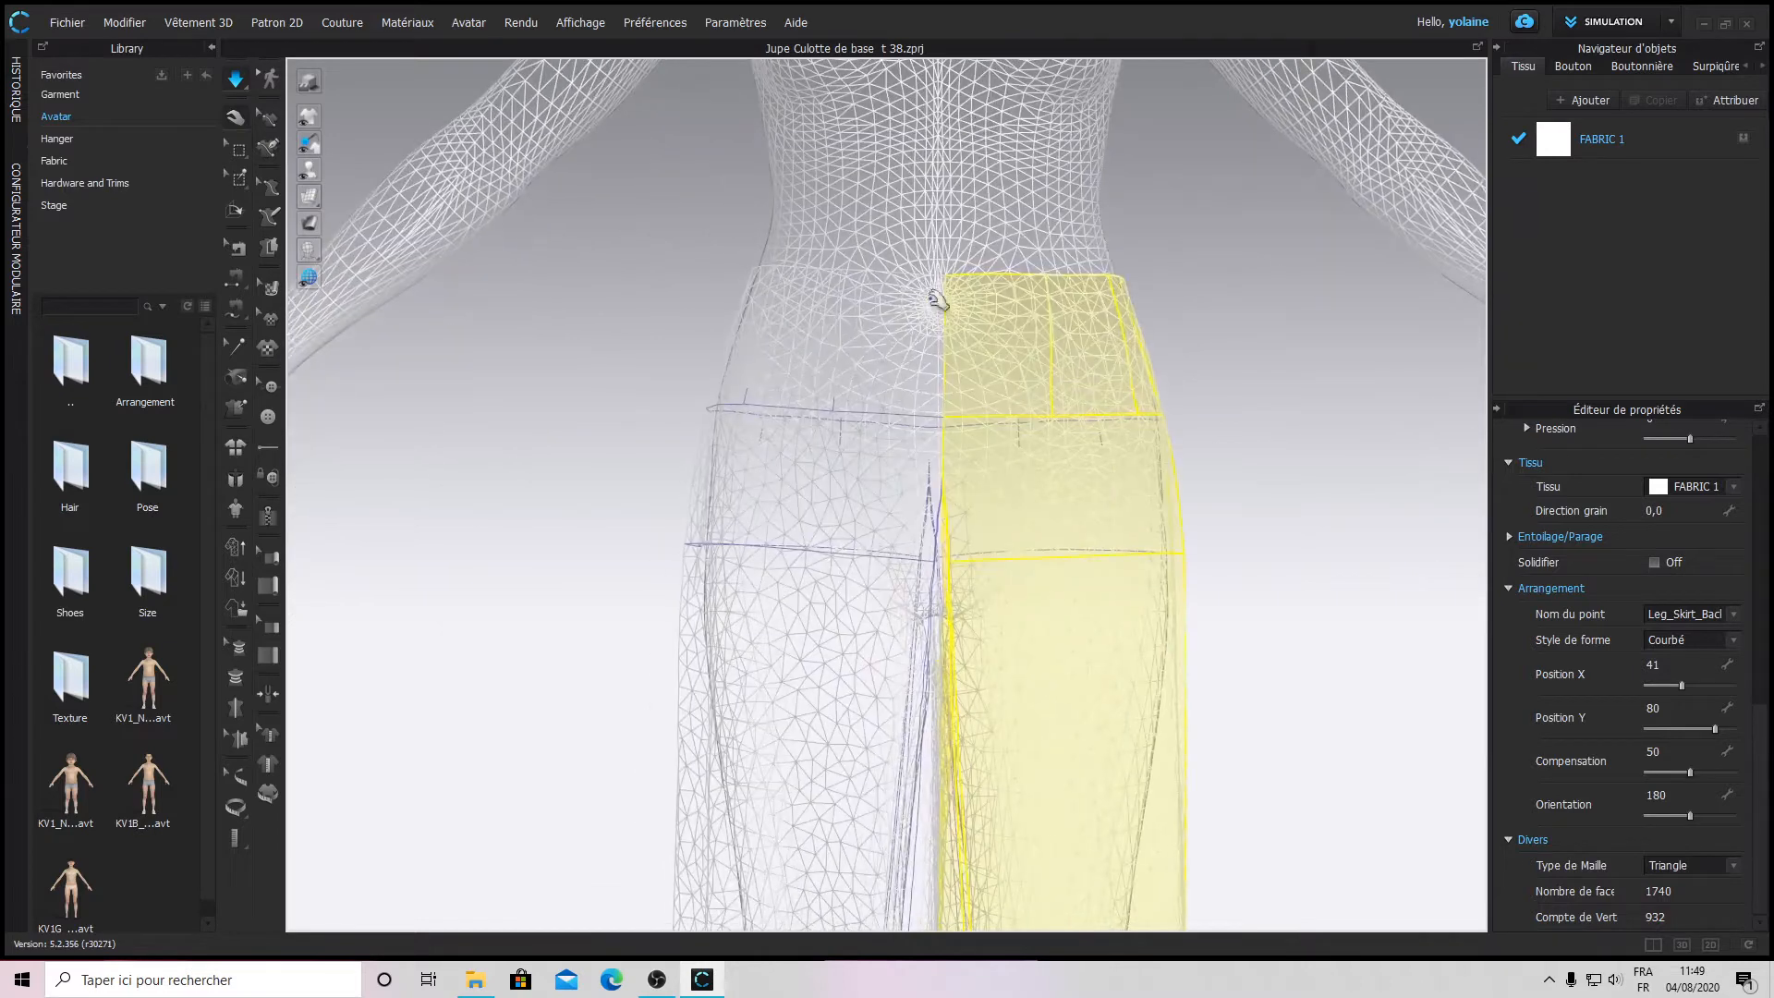
# - Return the avatar to its textured skin display and examine the garment's triangle mesh from the front and back
pyautogui.click(340, 253)
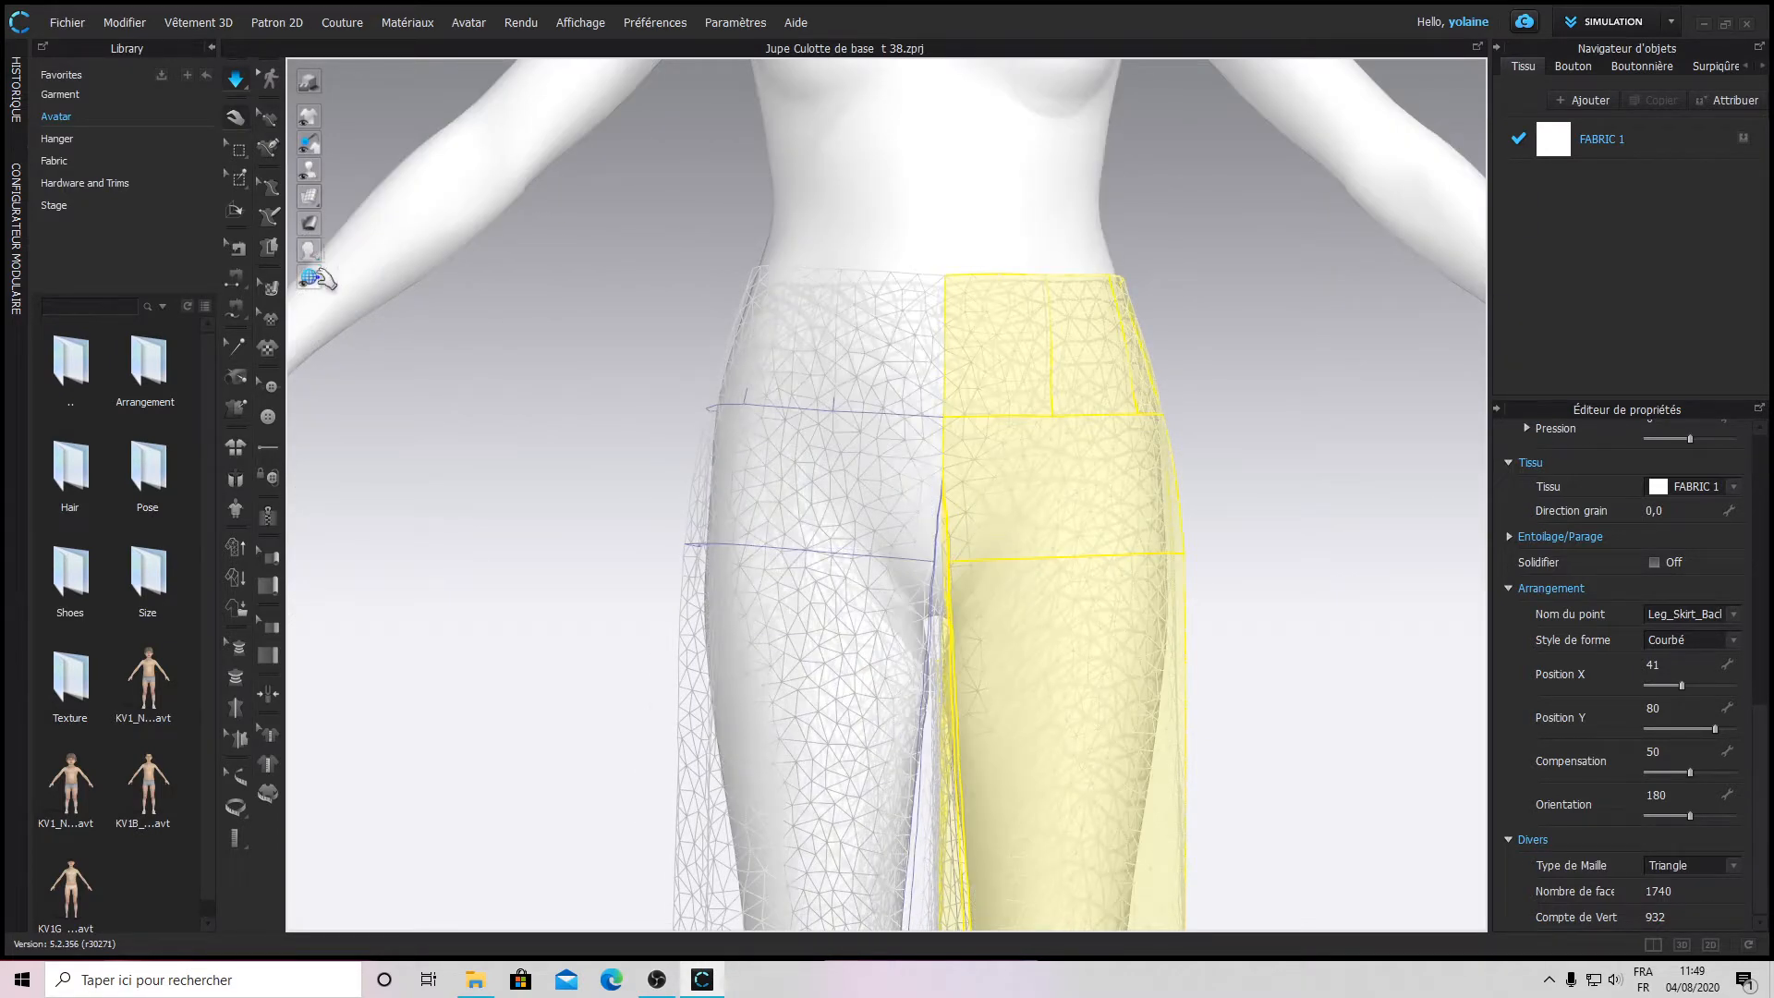
pyautogui.click(366, 249)
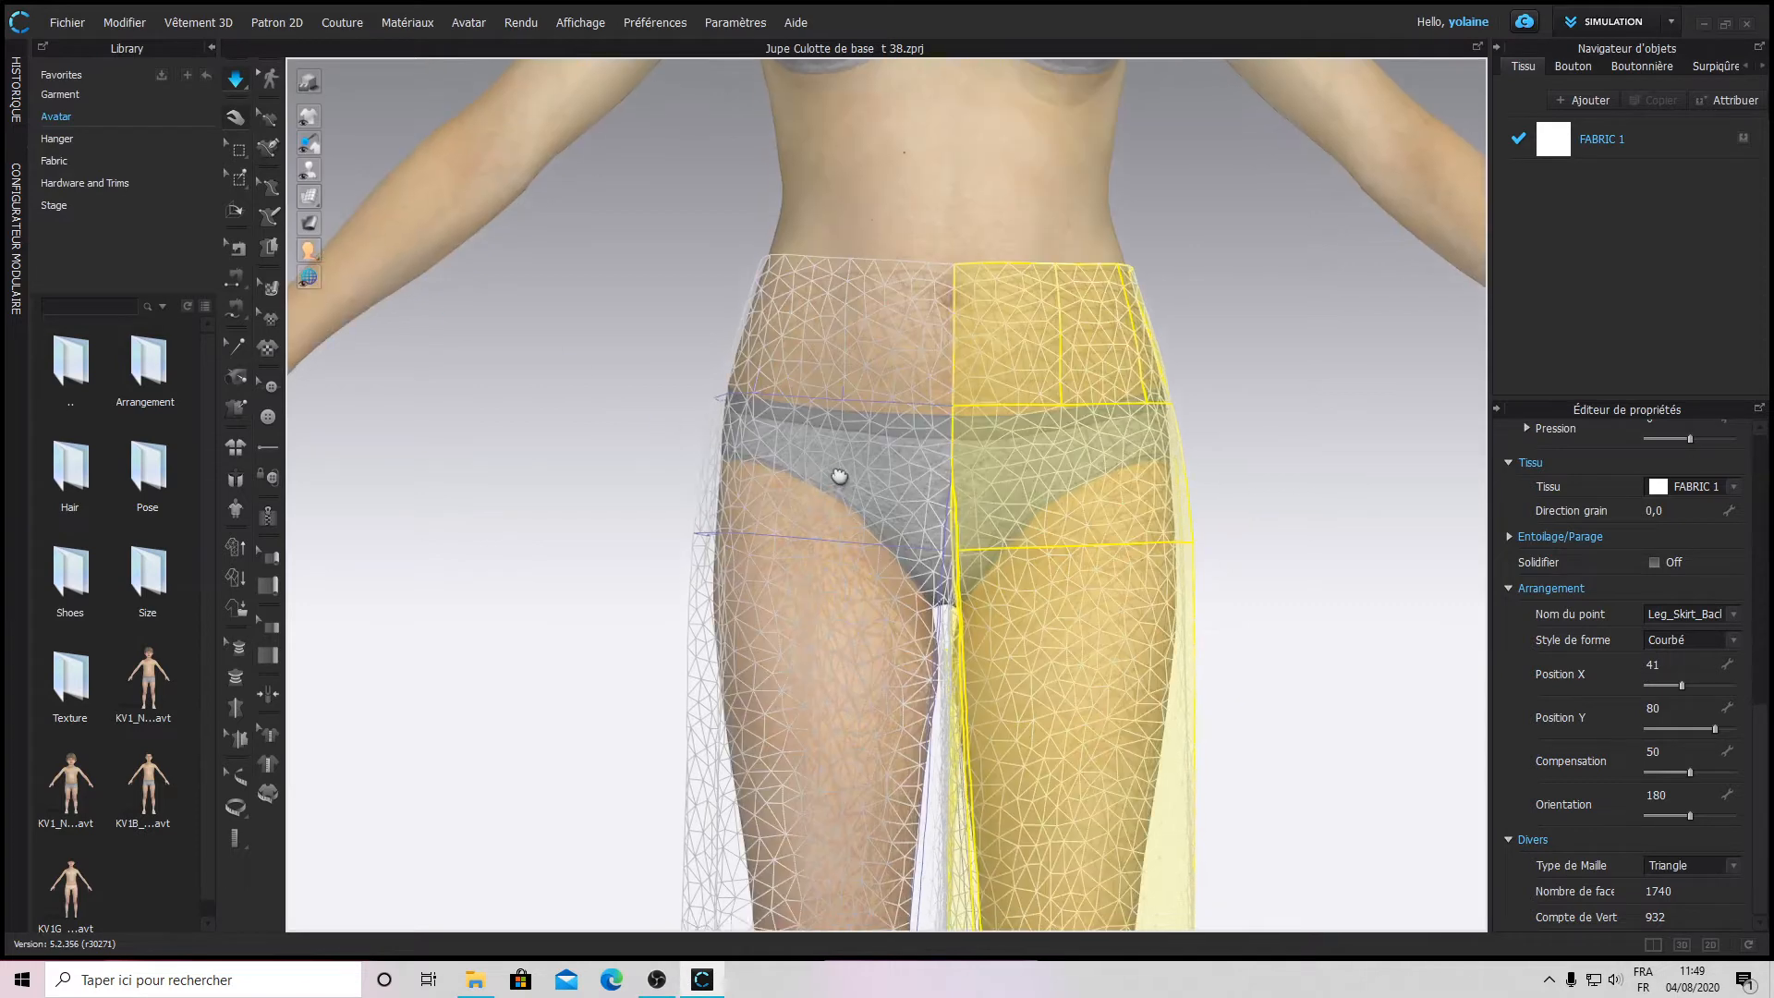
pyautogui.moveTo(835, 475); pyautogui.dragTo(923, 186, button='middle')
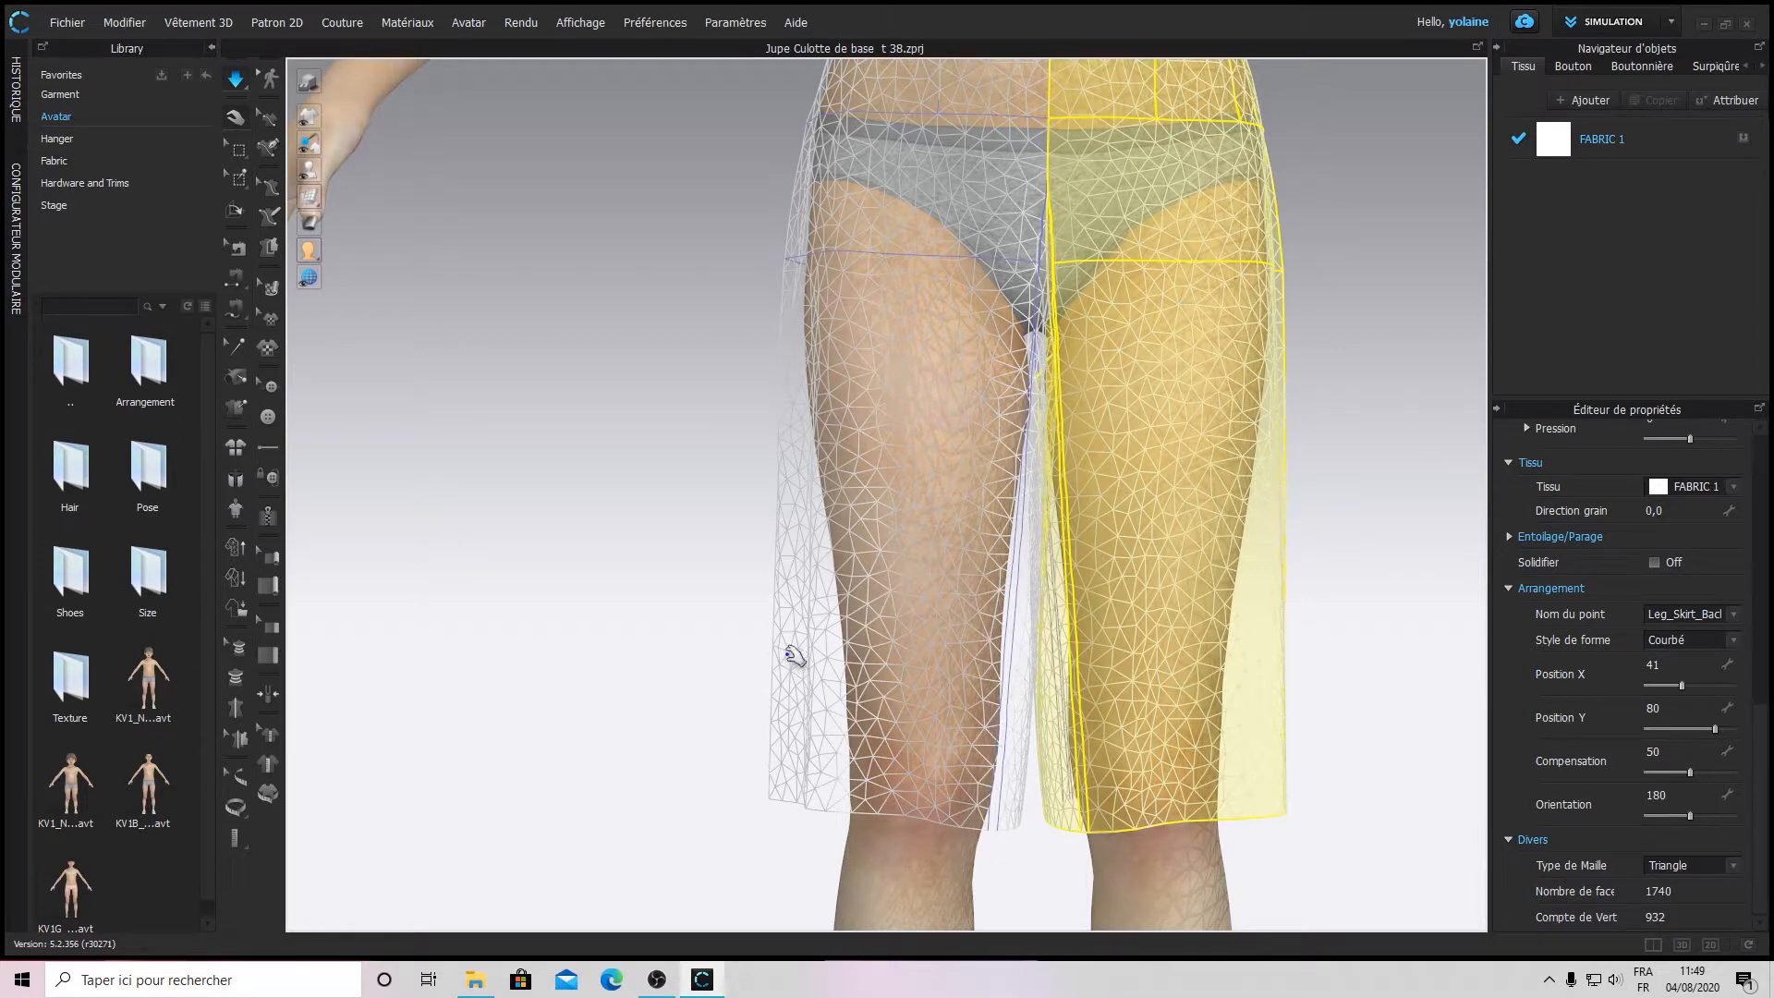
pyautogui.moveTo(954, 669); pyautogui.dragTo(819, 442, button='right')
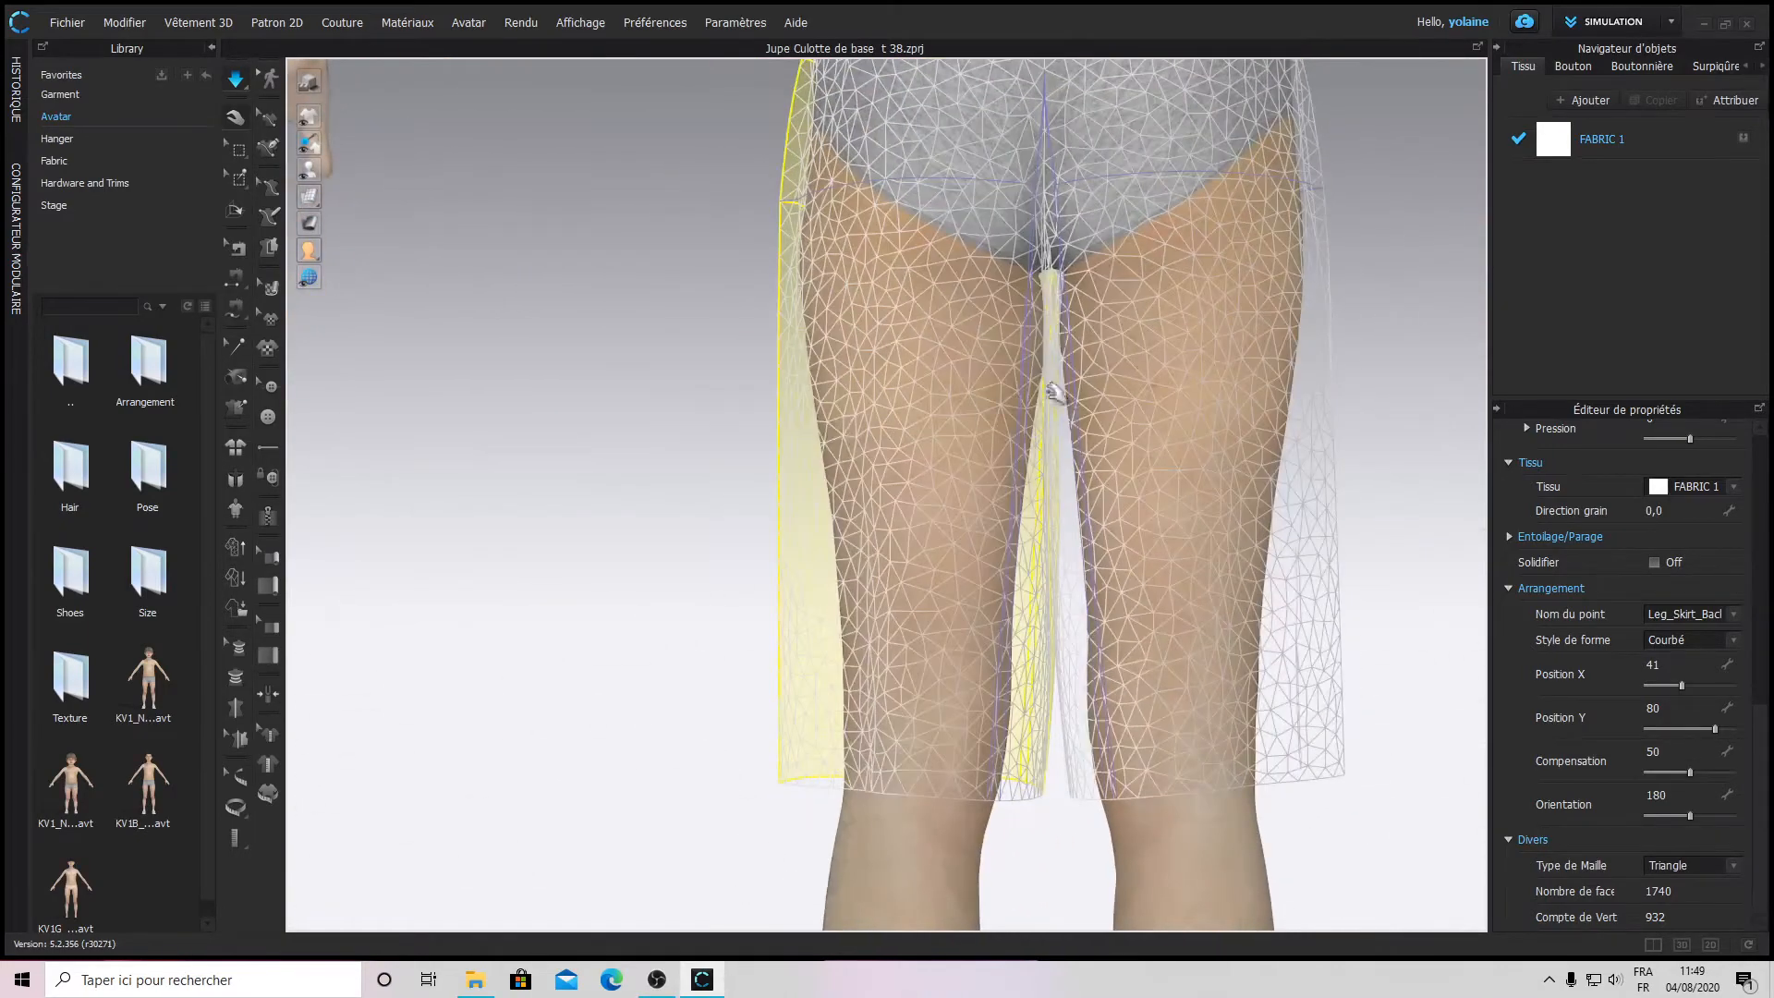
pyautogui.moveTo(1267, 369); pyautogui.dragTo(918, 456, button='right')
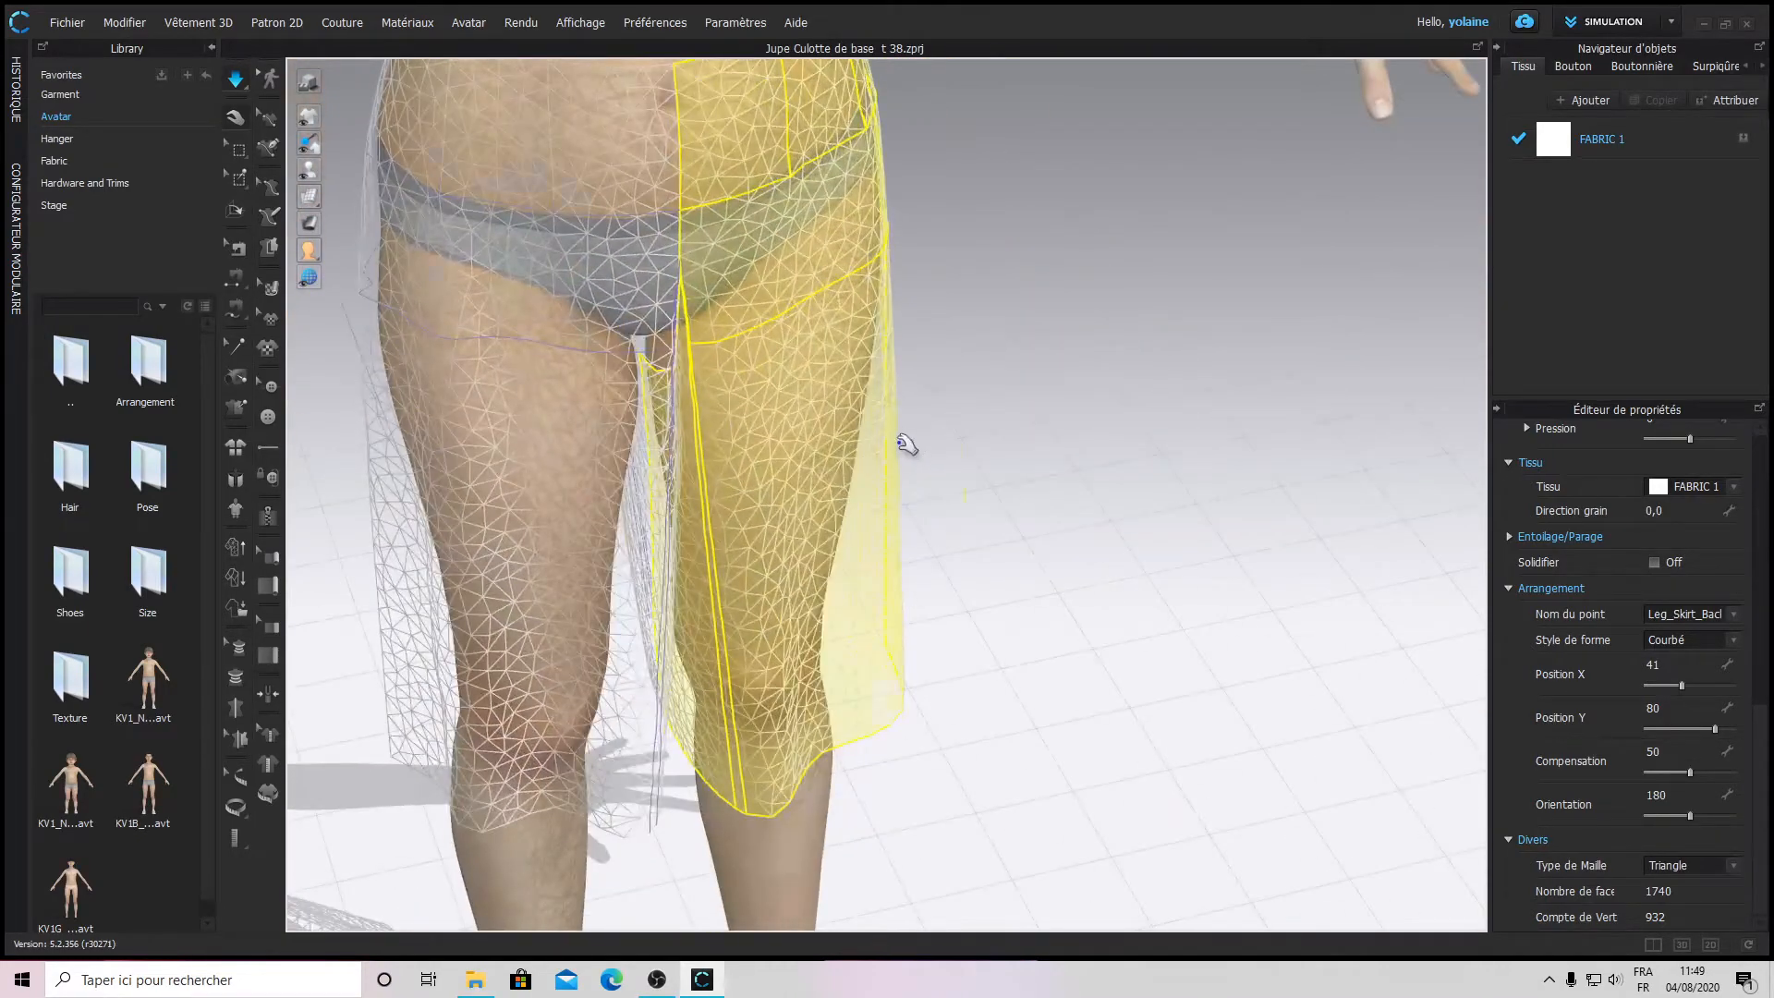
pyautogui.scroll(-5, 901, 467)
pyautogui.scroll(3, 908, 523)
pyautogui.scroll(3, 905, 522)
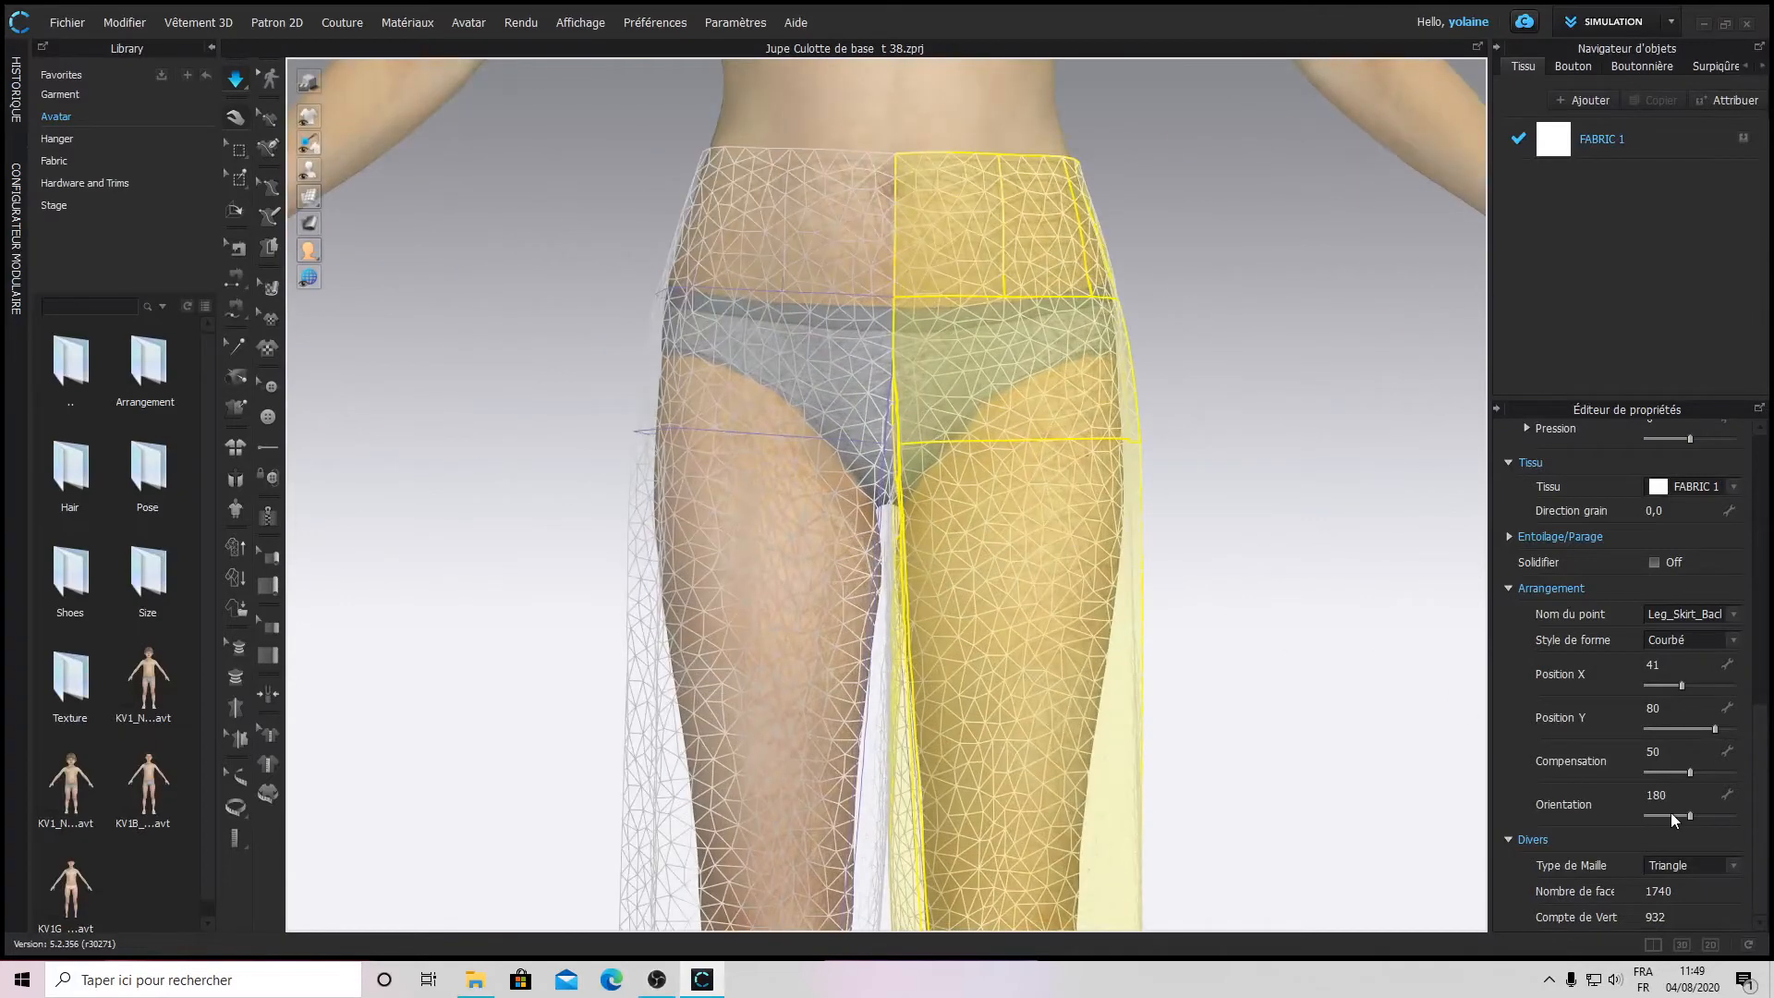
# - Set the mesh type of the selected leg panel to Quad
pyautogui.click(1730, 864)
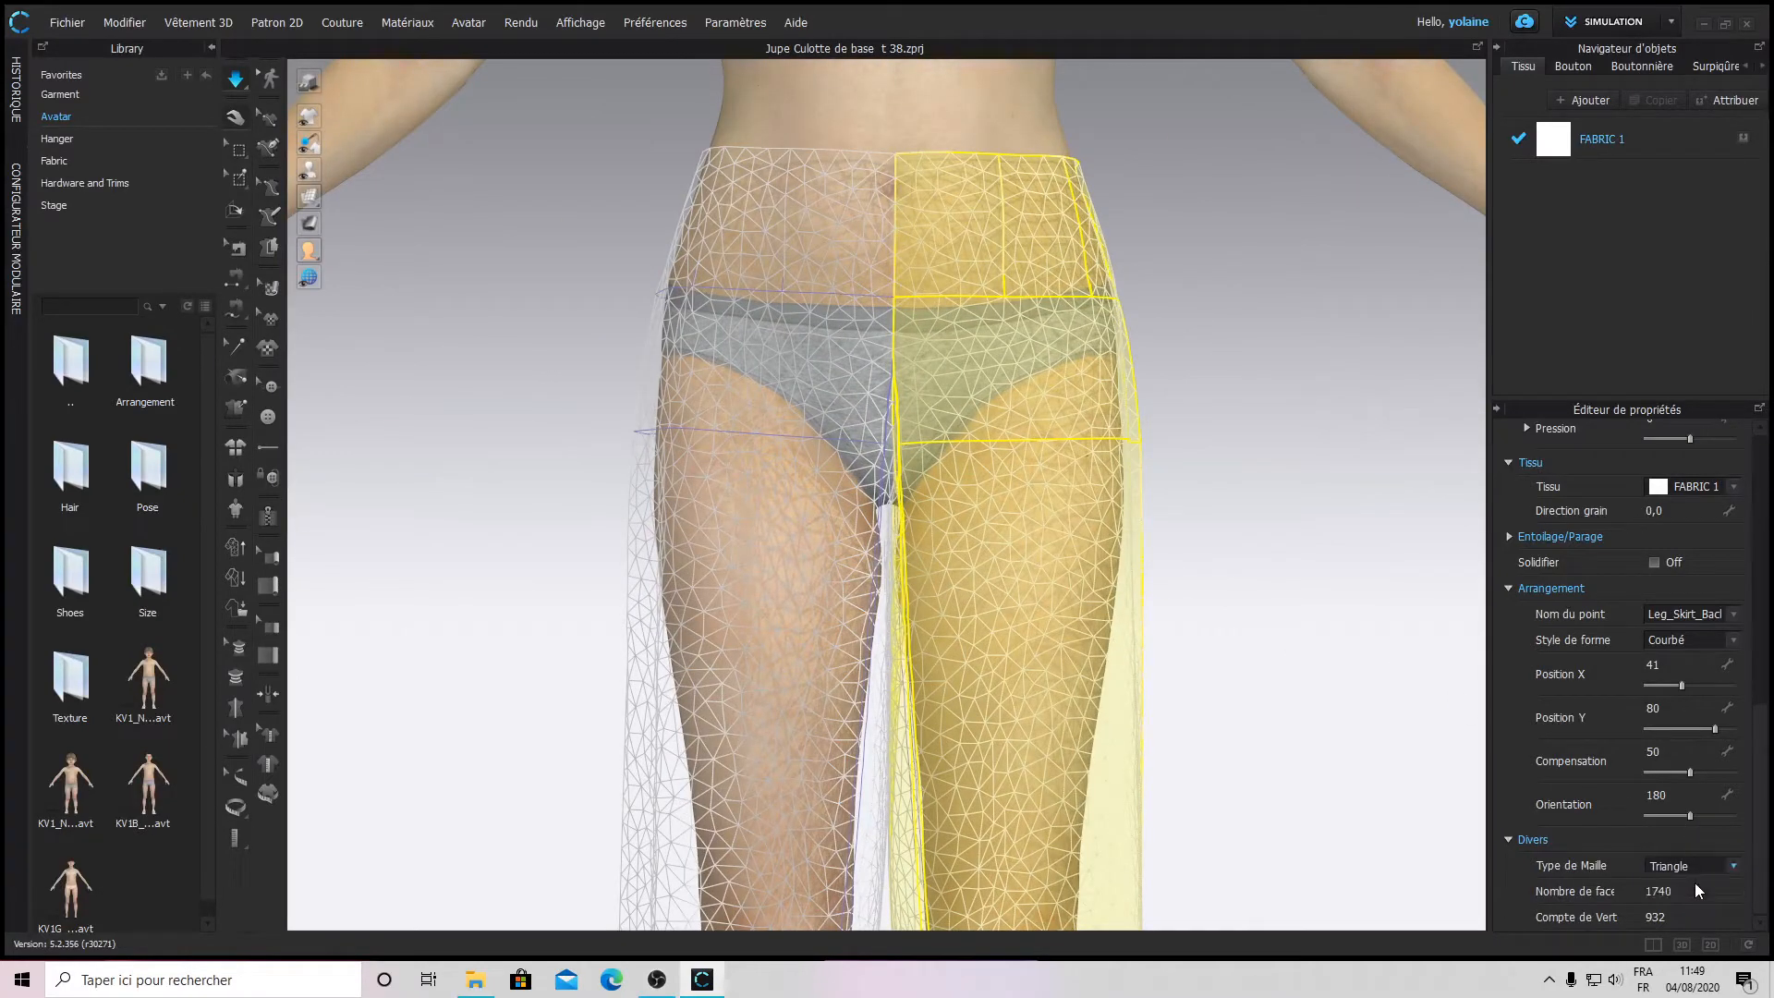
pyautogui.click(1694, 887)
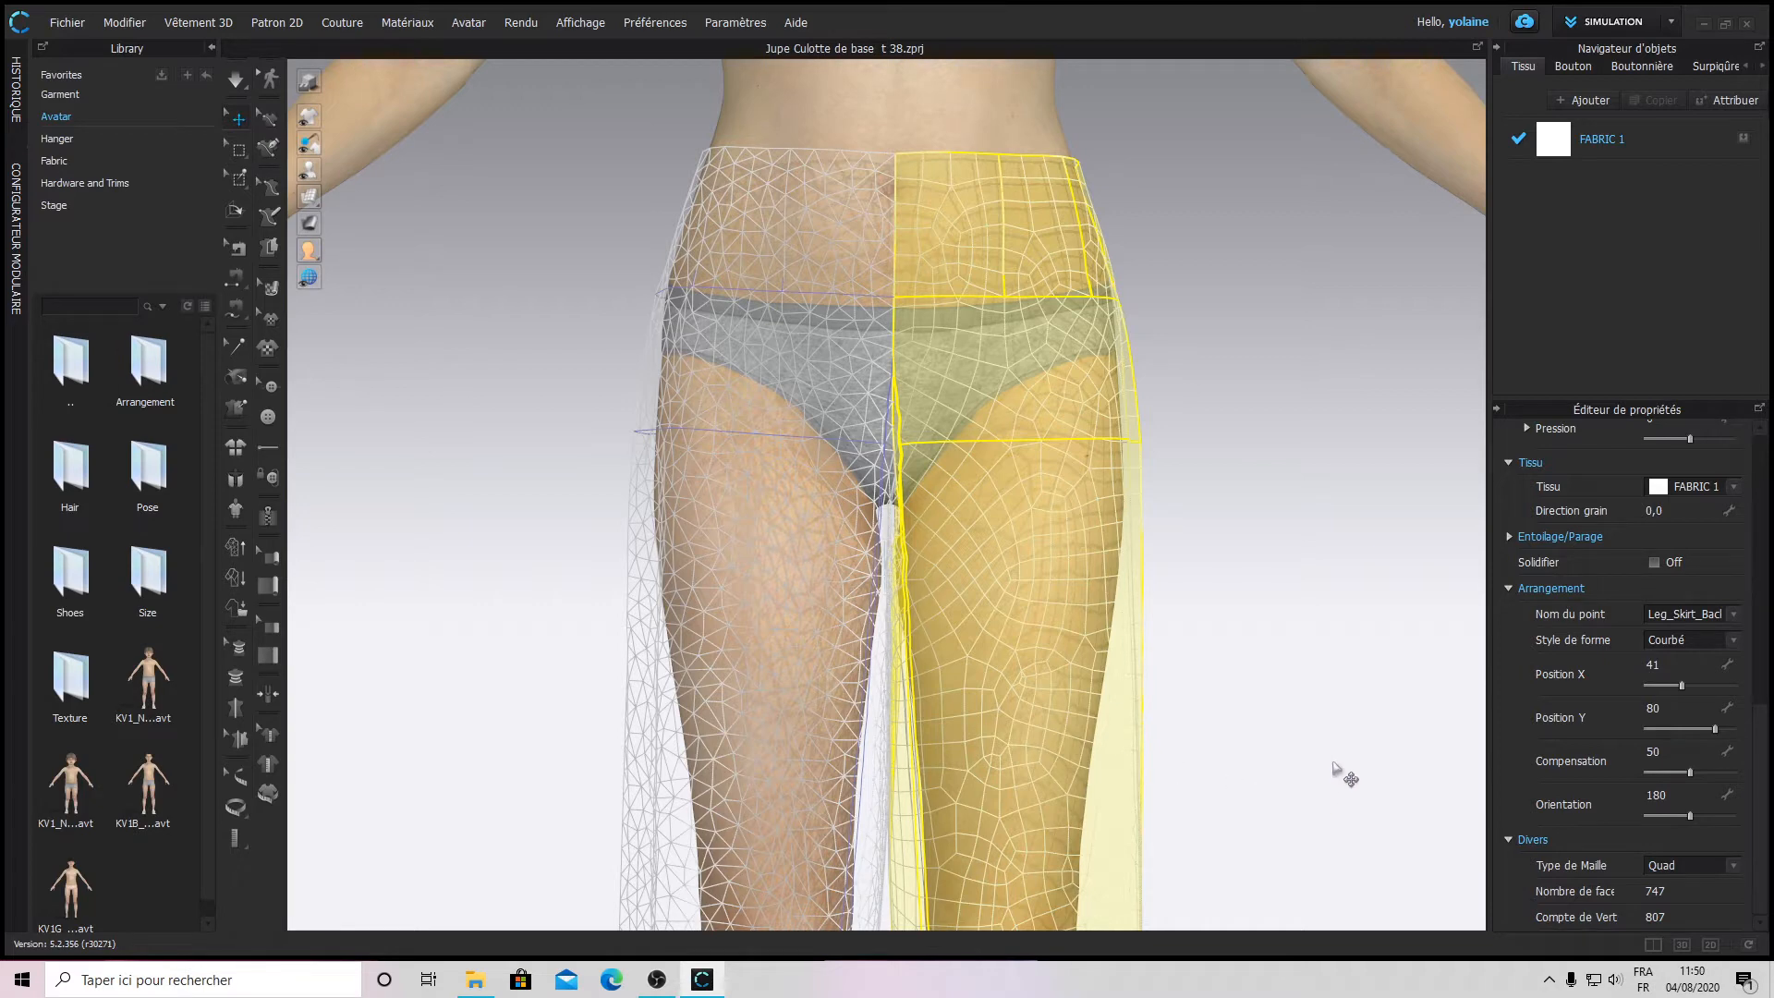
pyautogui.scroll(-2, 1124, 657)
# - Set the selected panel's particle distance to 5 and examine the refined mesh up close
pyautogui.scroll(3, 1638, 741)
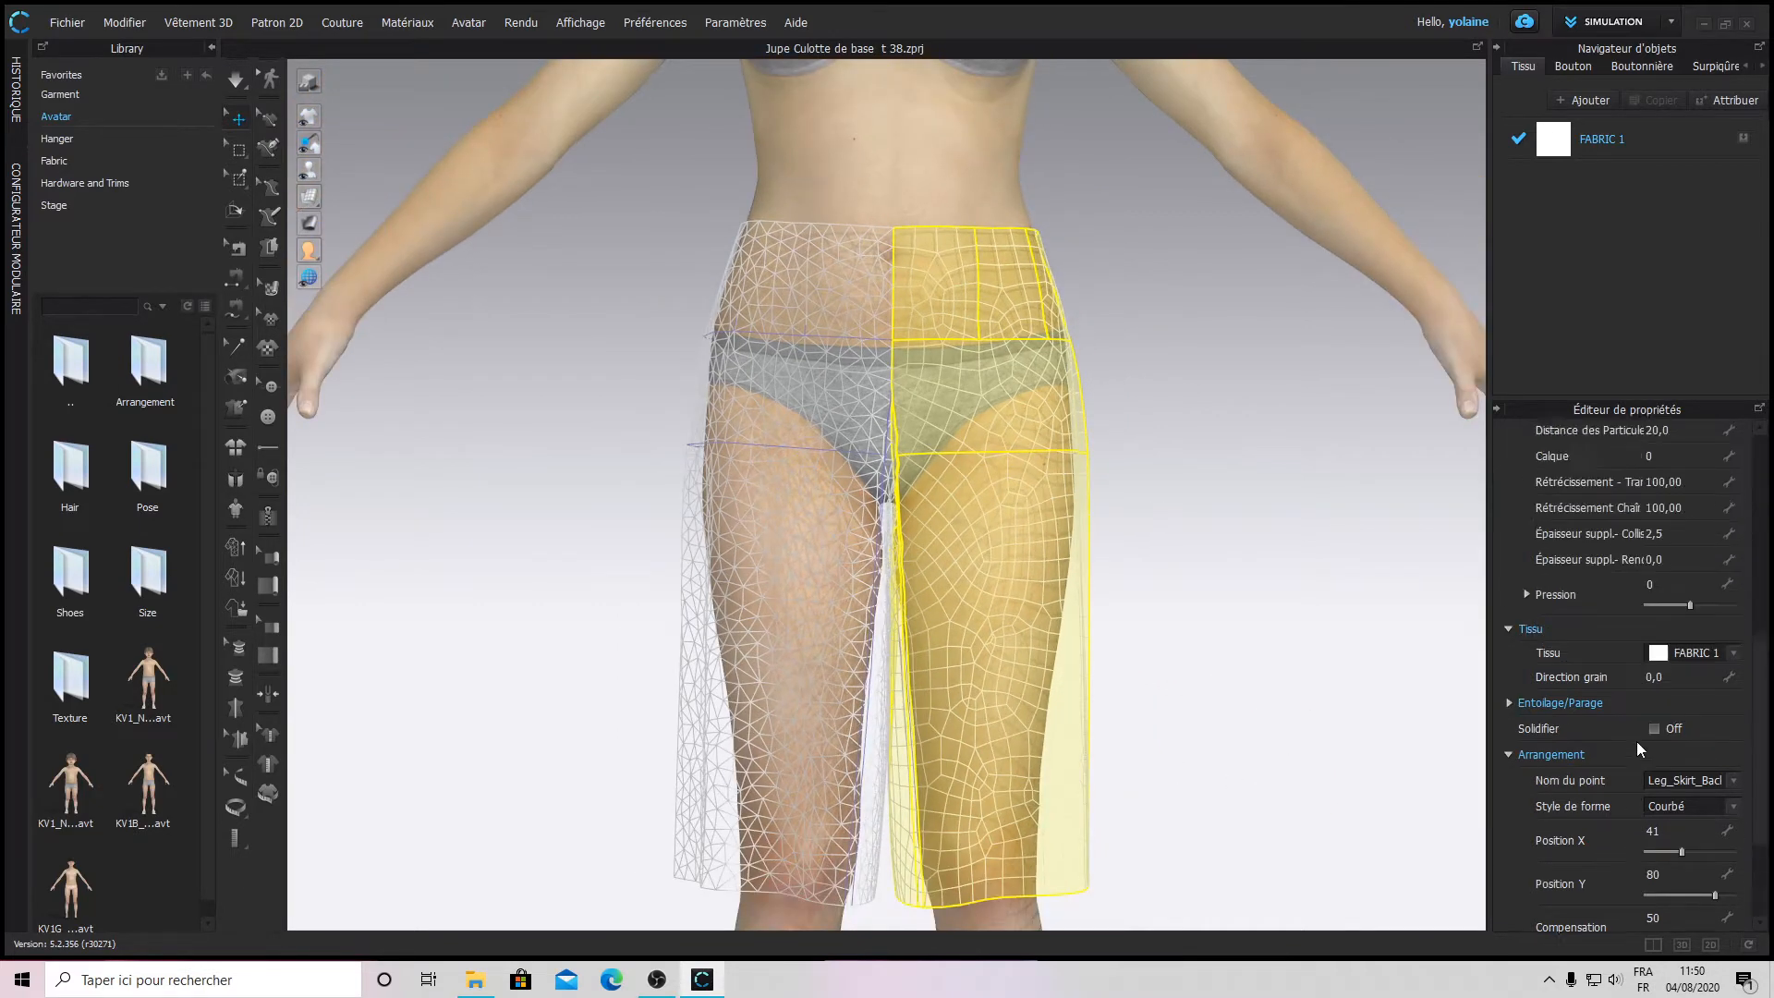
pyautogui.scroll(2, 1632, 748)
pyautogui.click(1658, 707)
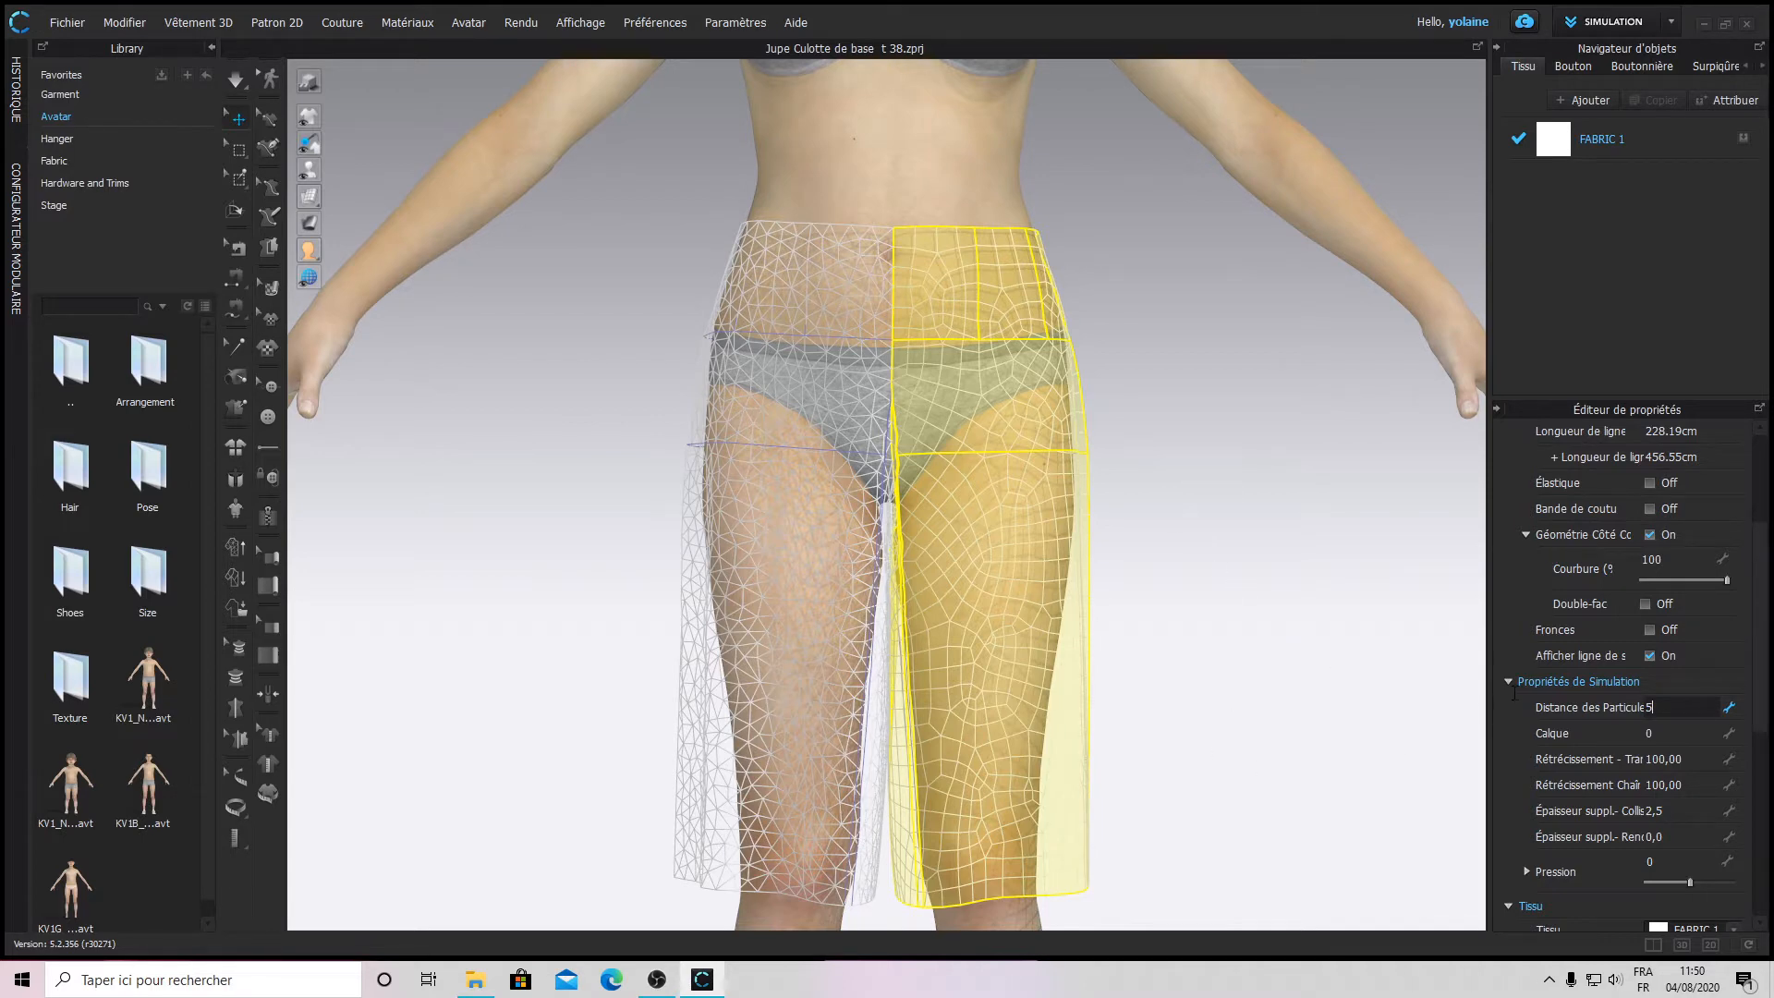
pyautogui.press('Return')
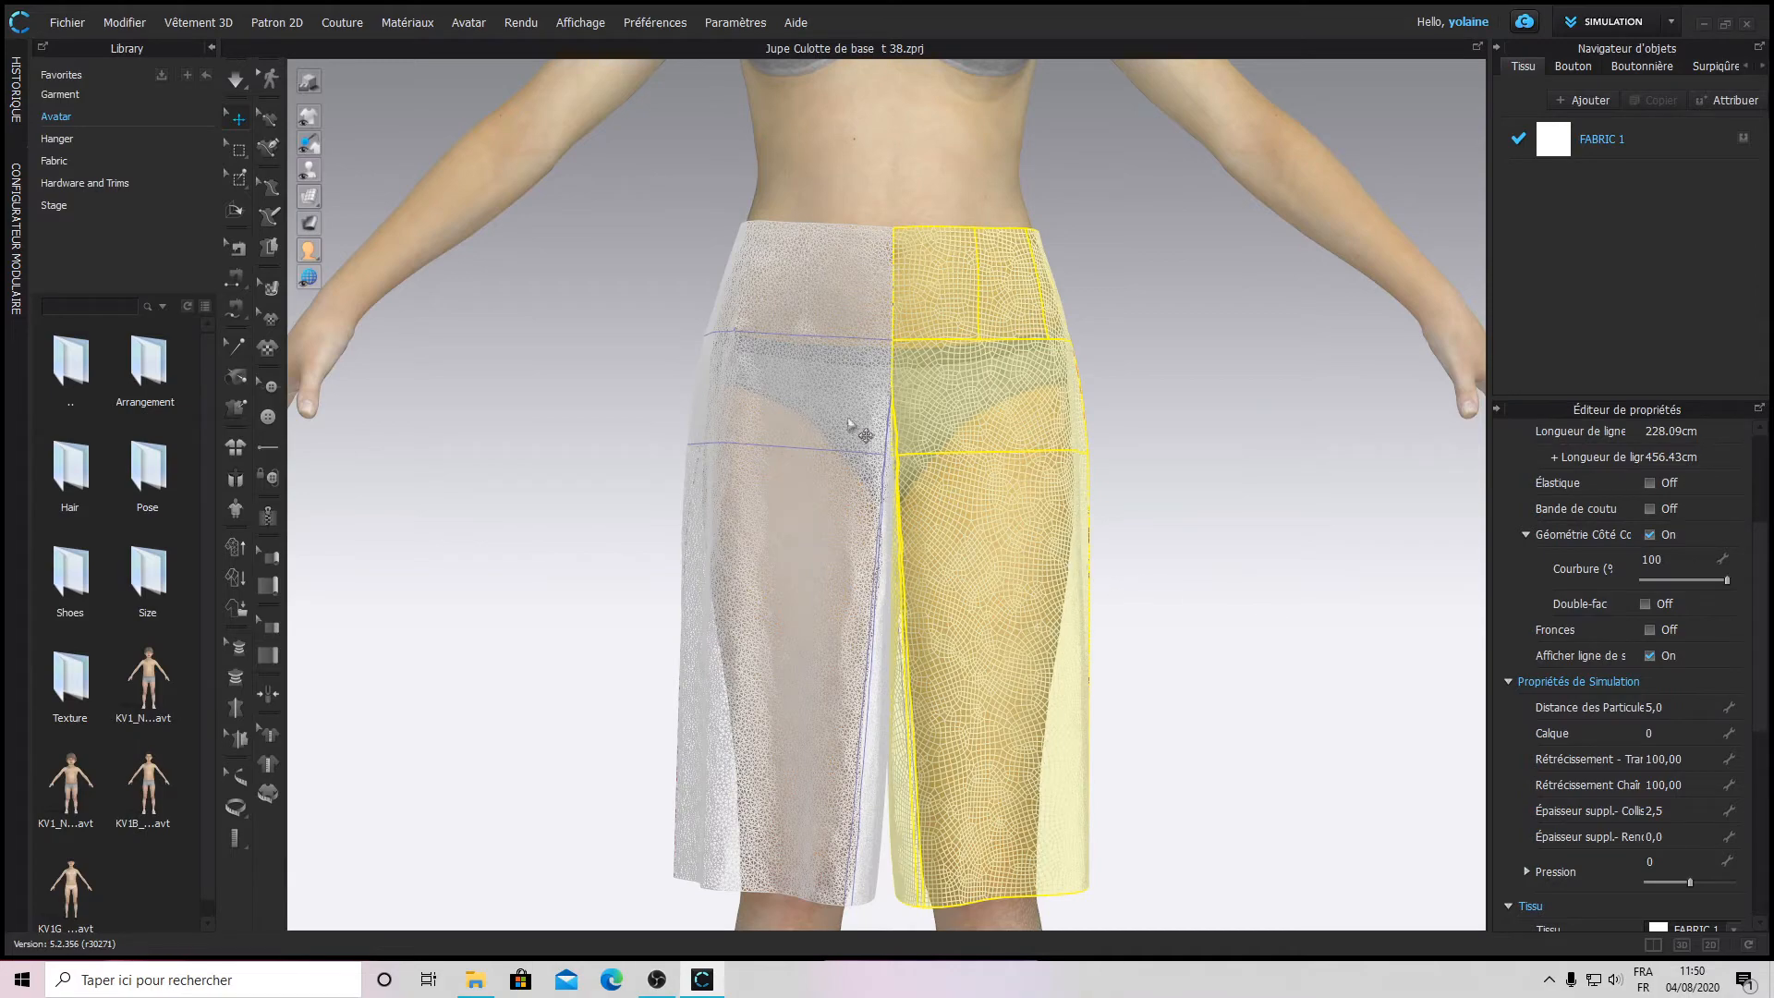
pyautogui.scroll(3, 911, 429)
pyautogui.scroll(4, 910, 425)
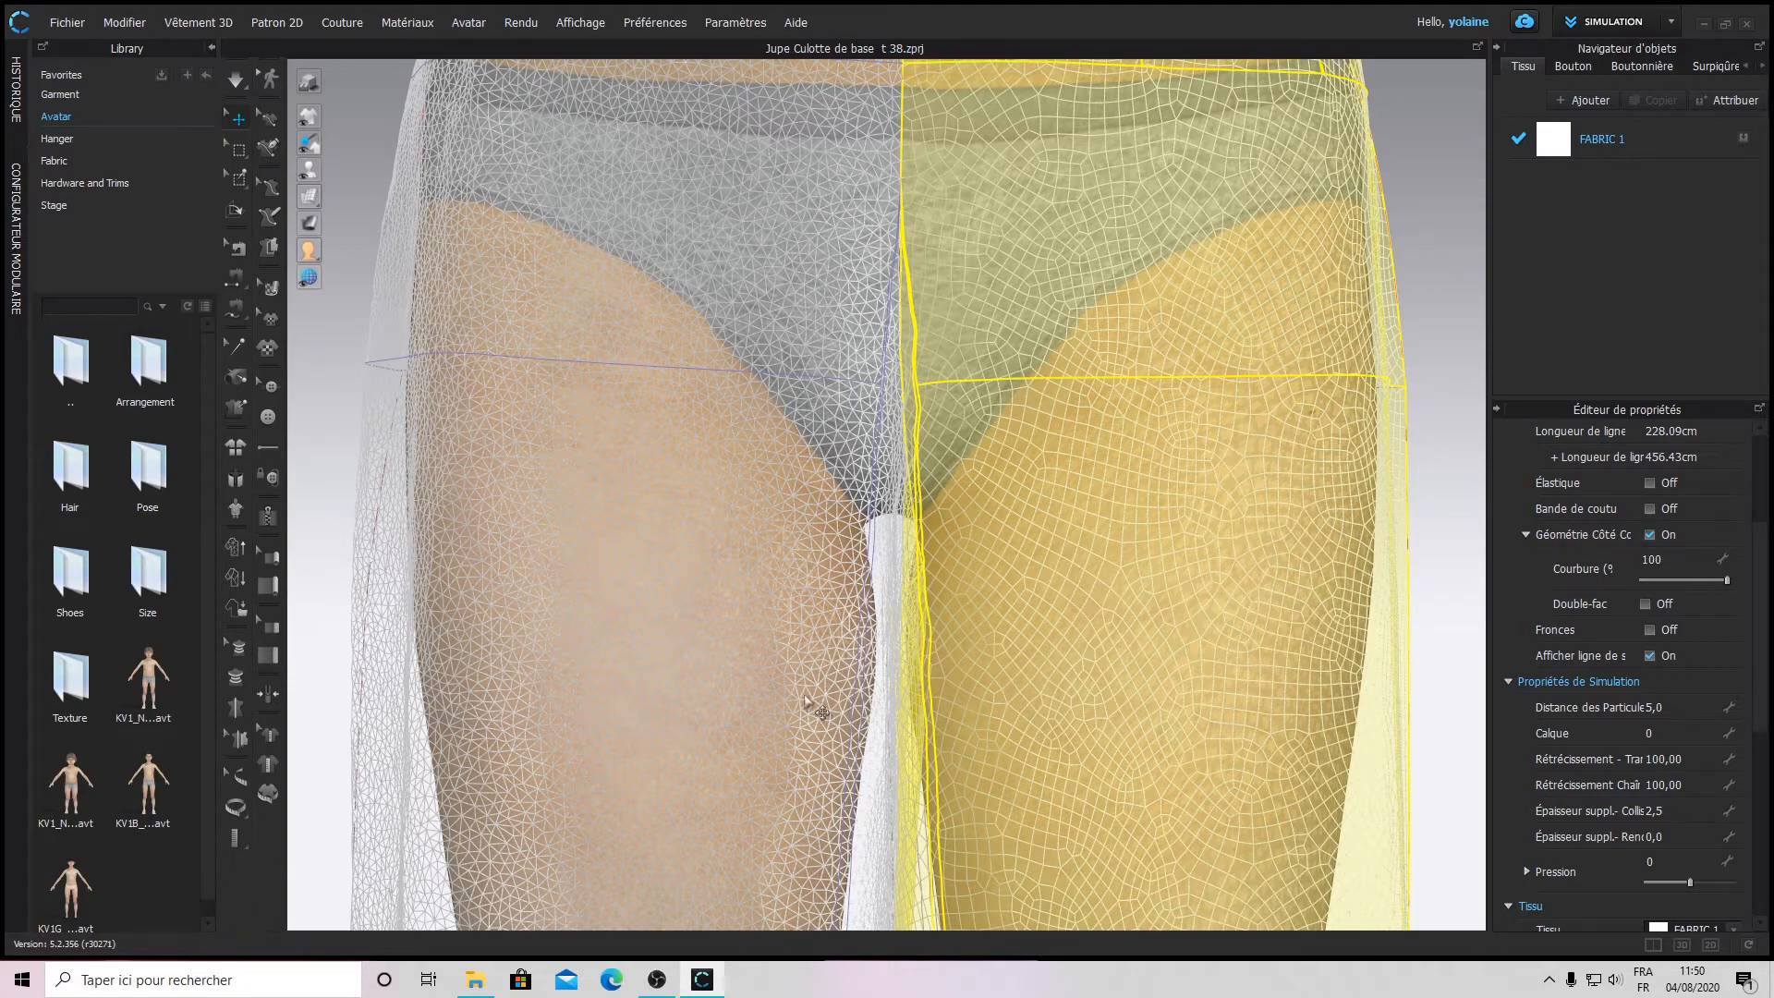
pyautogui.scroll(-10, 822, 712)
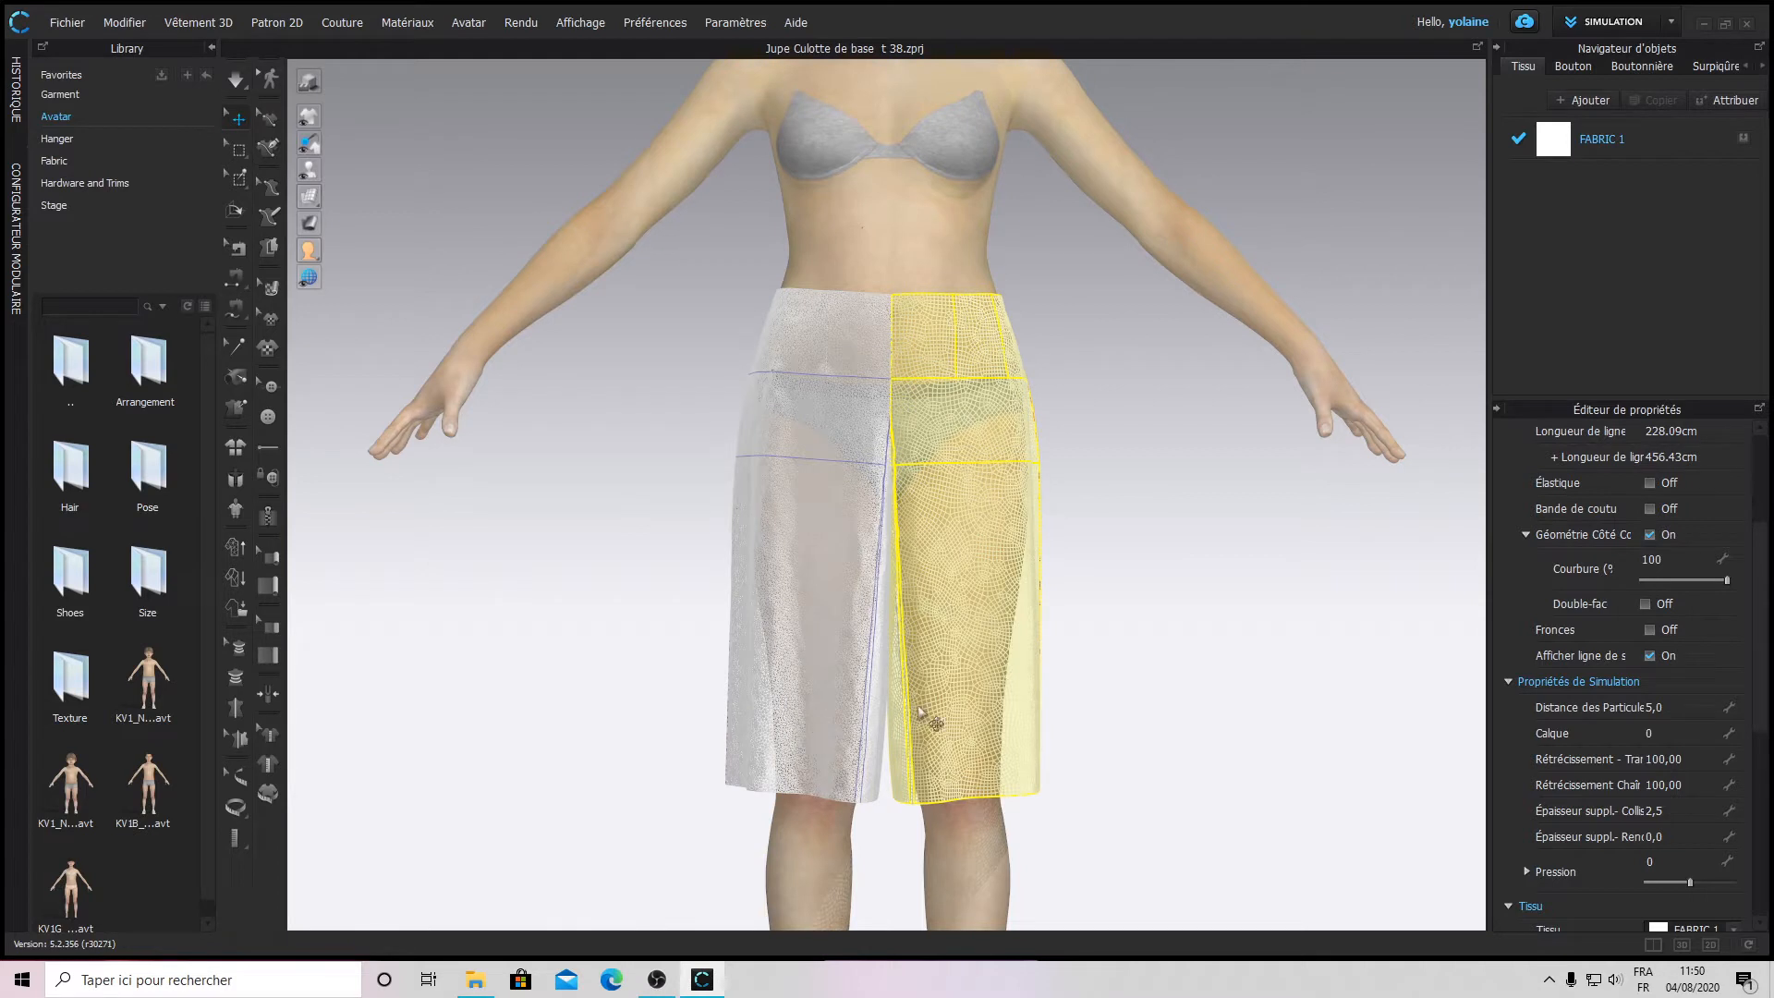
# - Set the panel's particle distance to 20 and clear the selection
pyautogui.click(1679, 706)
pyautogui.write('20')
pyautogui.press('Return')
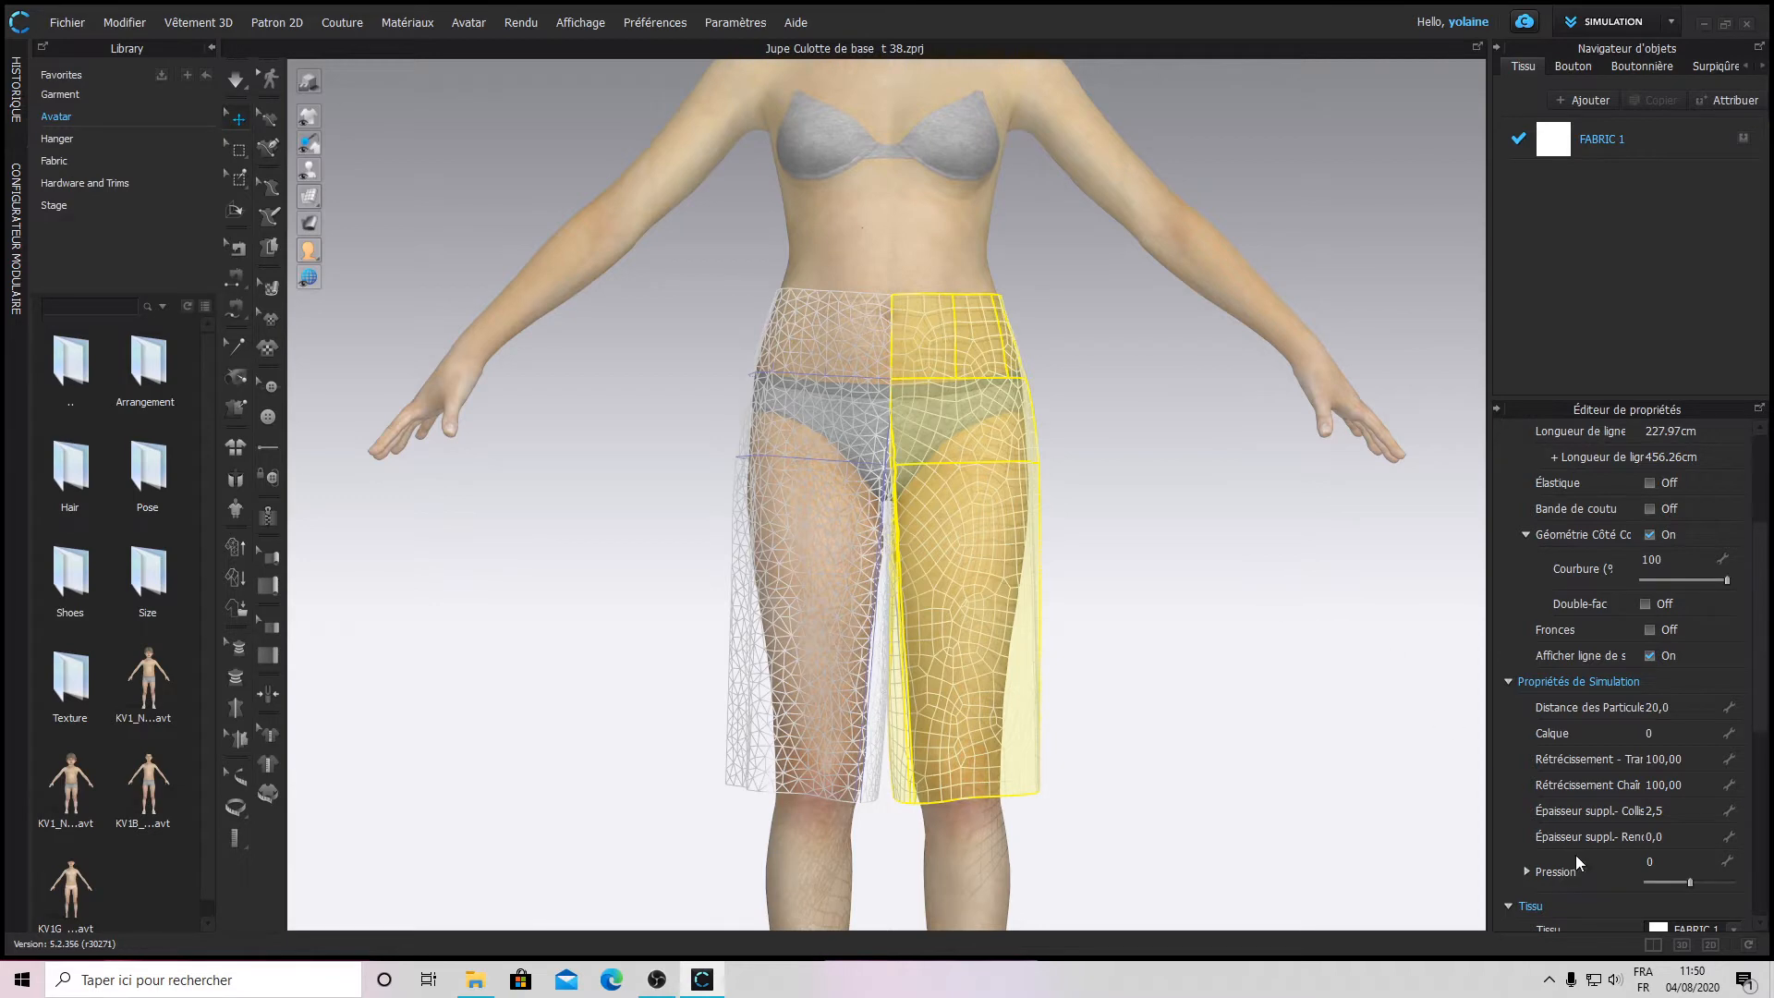
pyautogui.scroll(4, 970, 586)
pyautogui.click(1167, 573)
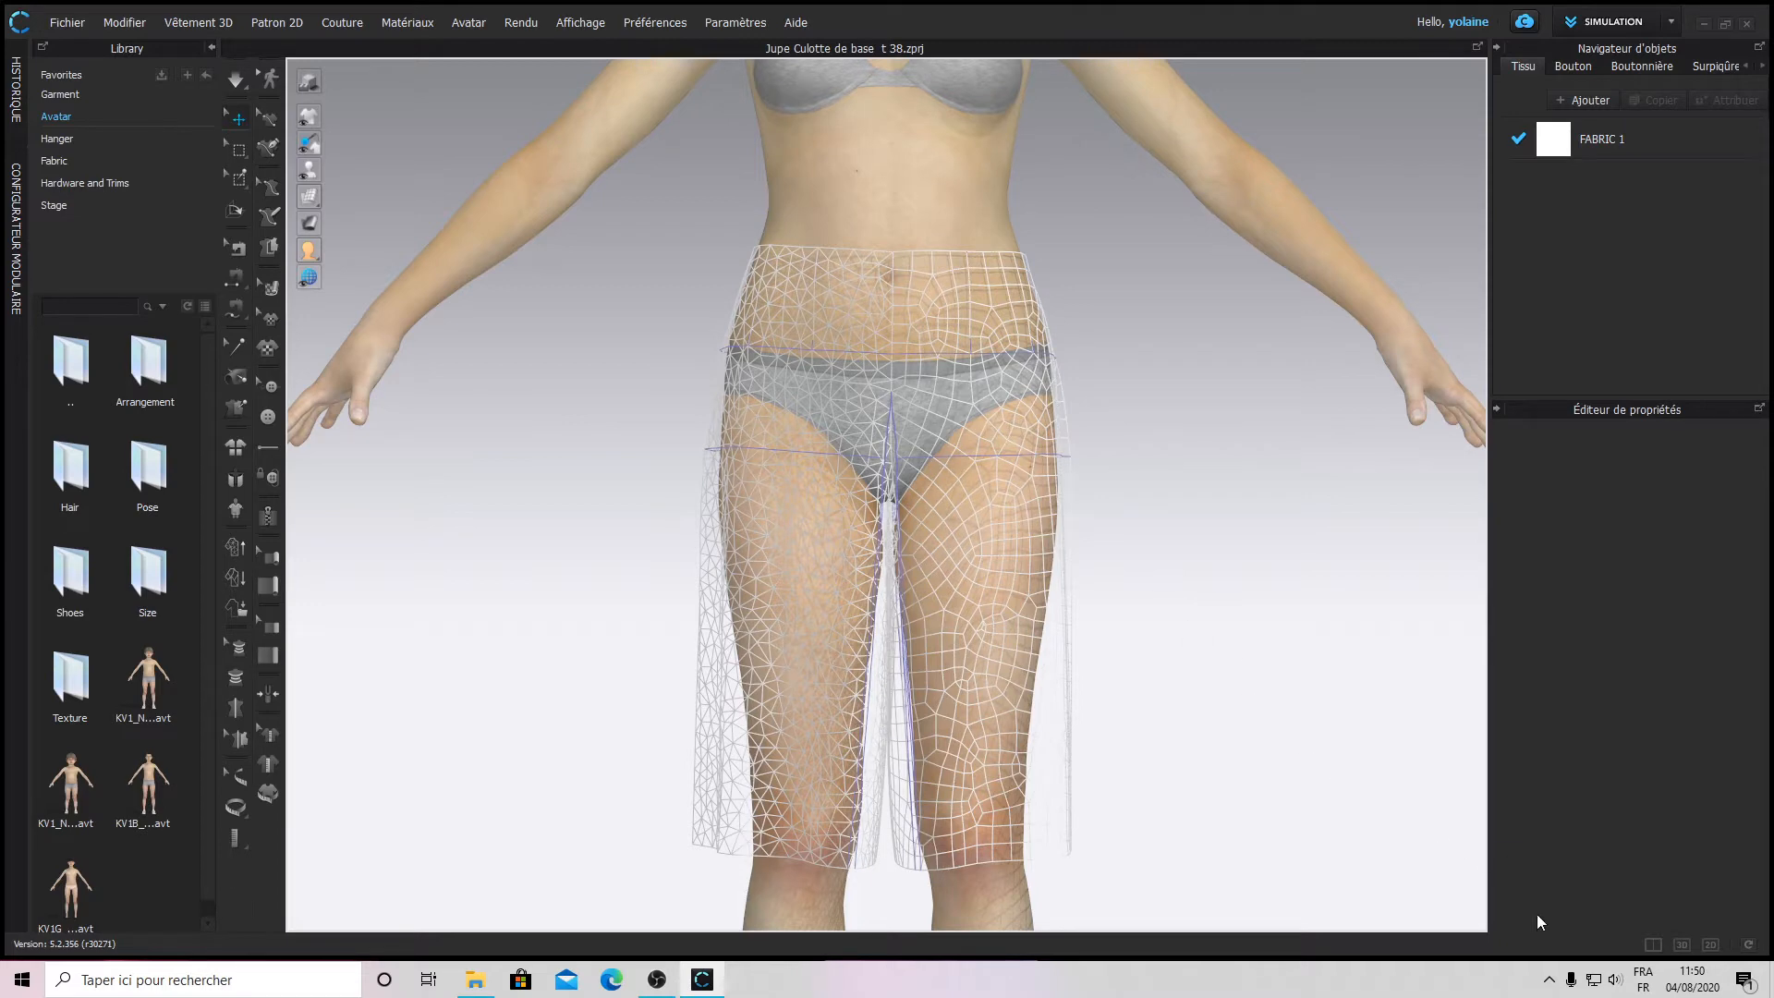
# - Set the mesh type of the quad-meshed panel to Triangle in the 2D pattern view
pyautogui.click(1711, 944)
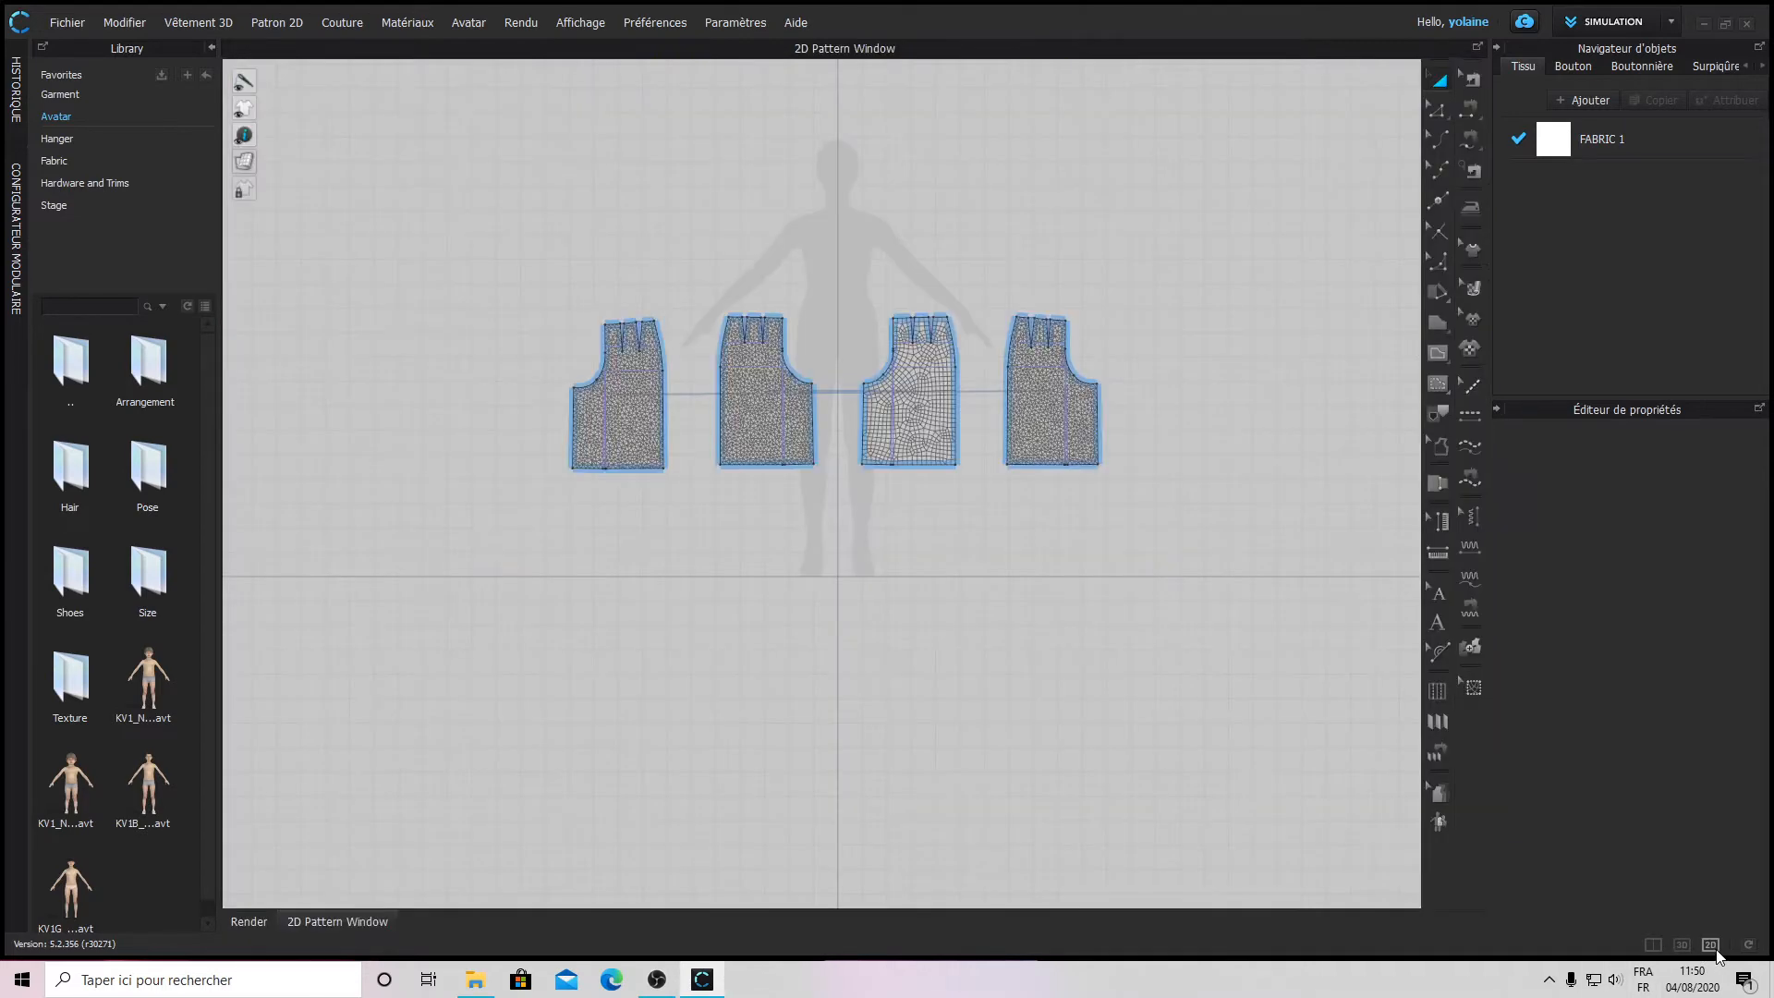
pyautogui.click(896, 427)
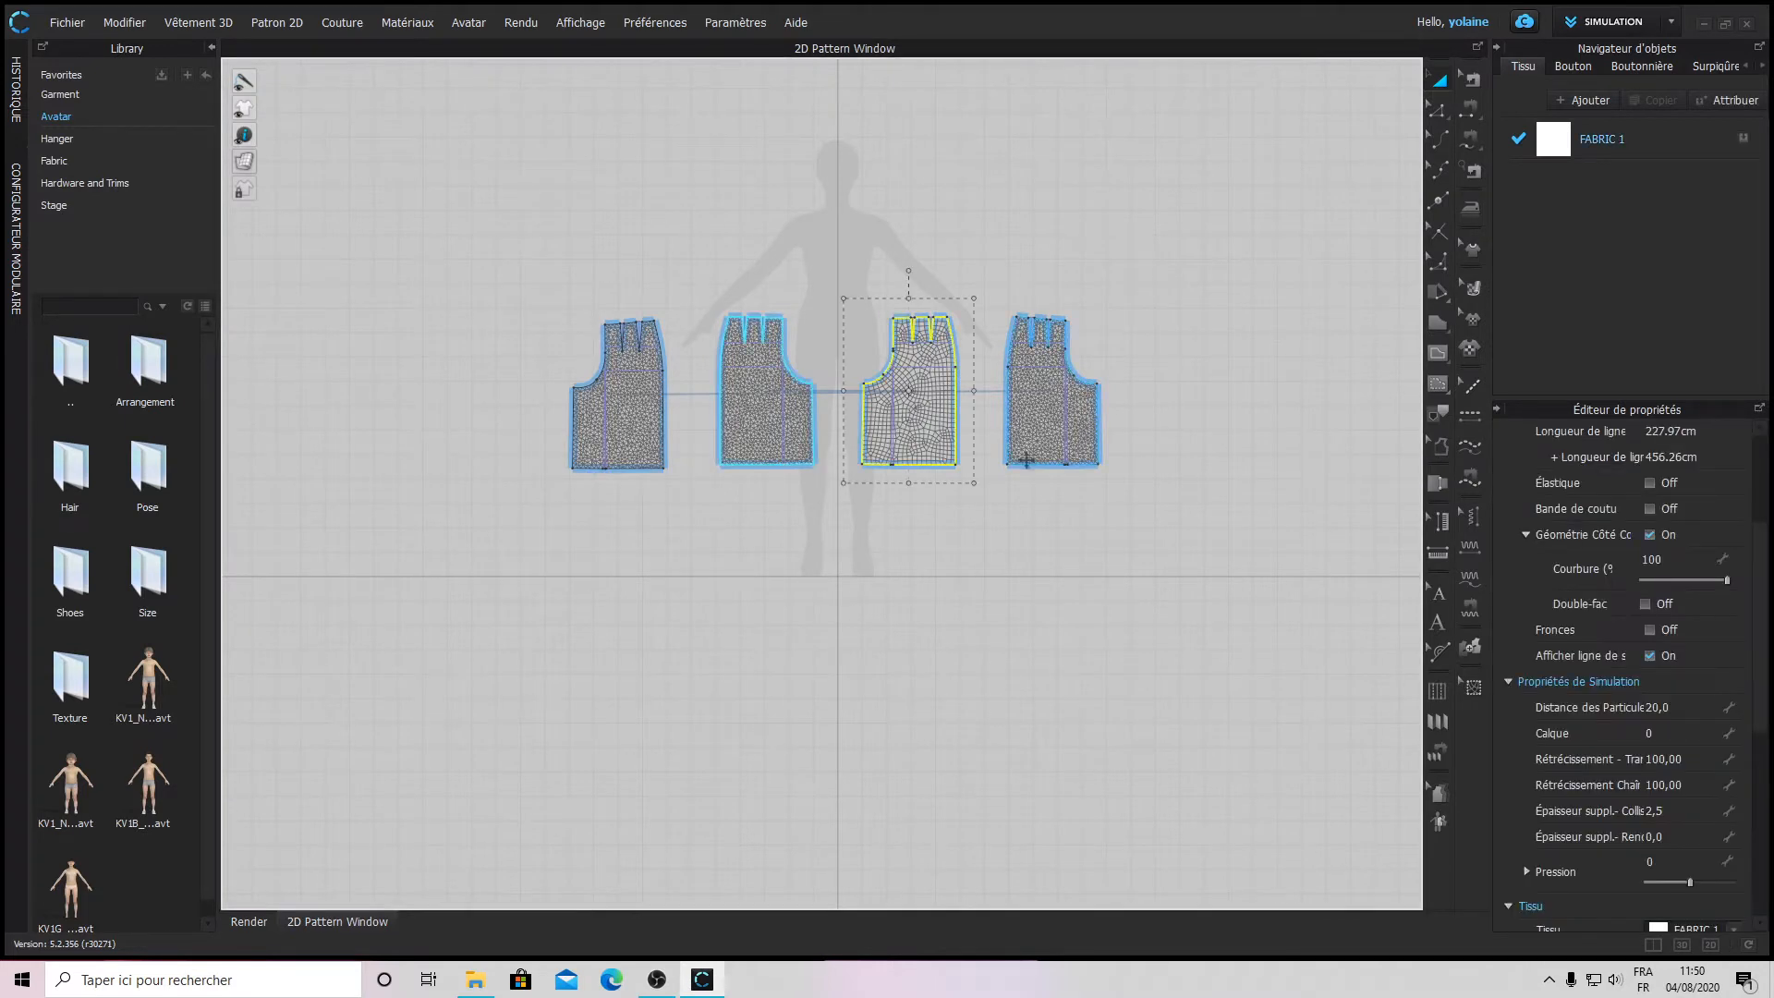
pyautogui.scroll(-5, 1682, 859)
pyautogui.scroll(-3, 1691, 869)
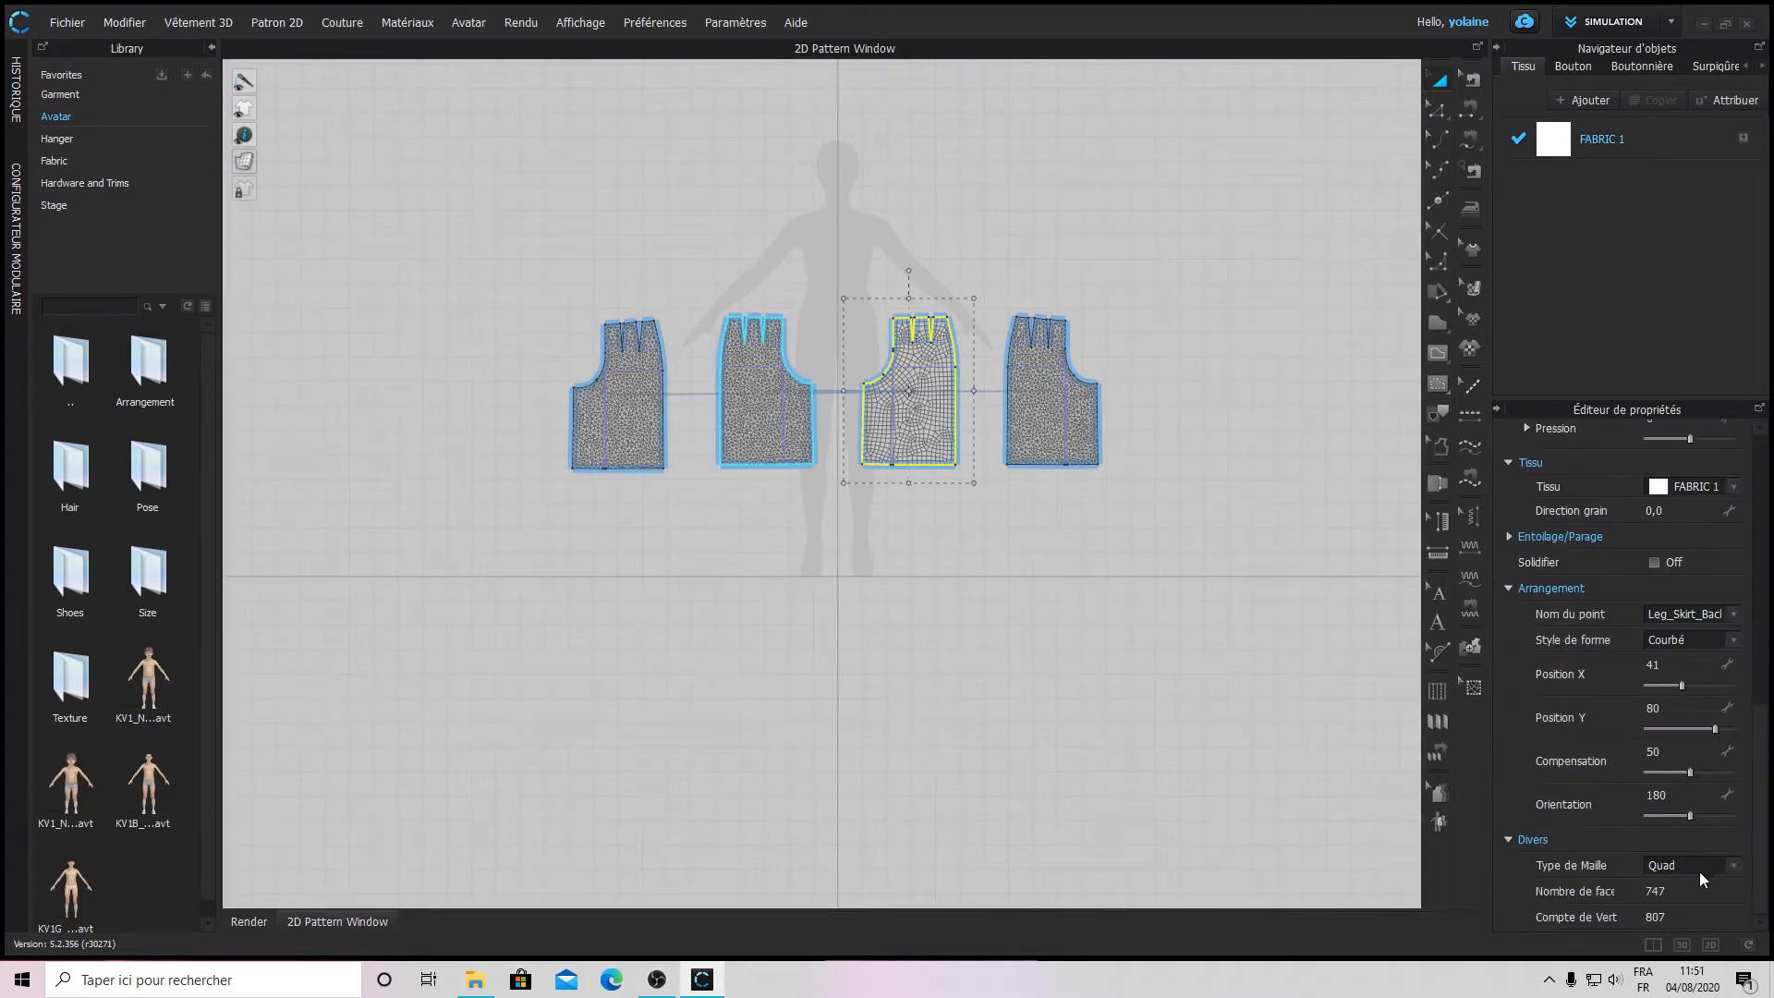
pyautogui.click(1716, 875)
pyautogui.click(1698, 847)
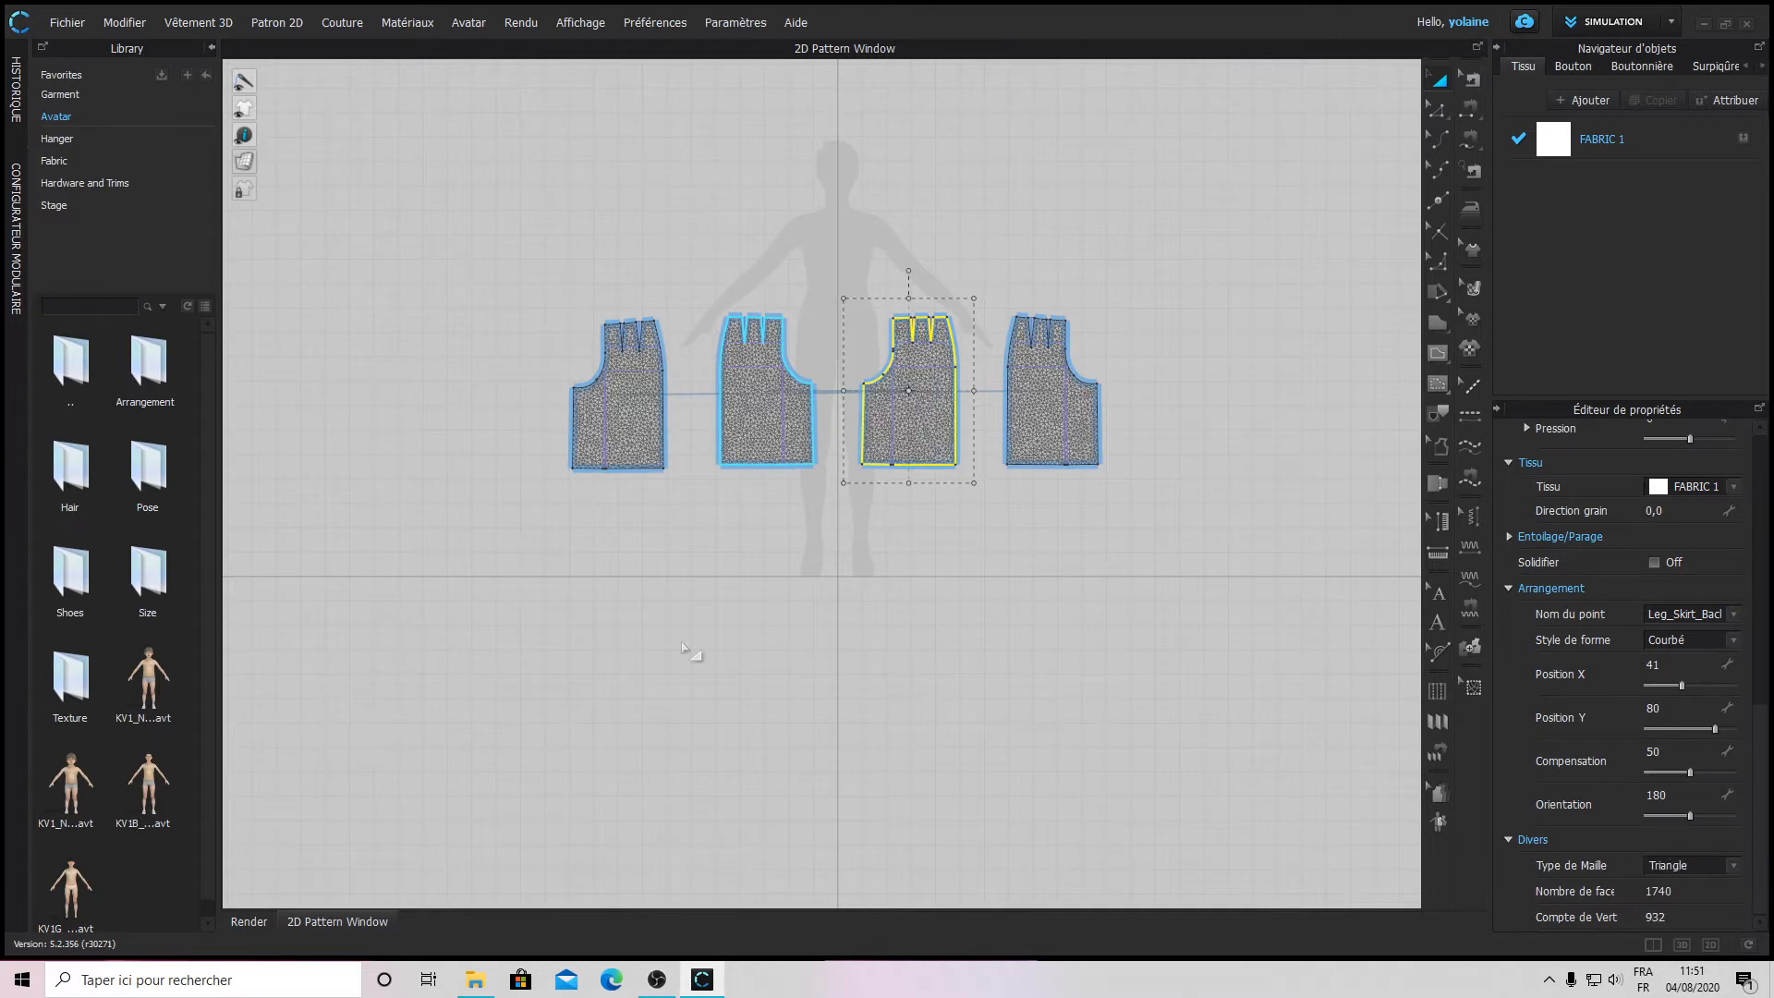
pyautogui.scroll(-2, 702, 637)
pyautogui.scroll(5, 721, 591)
pyautogui.moveTo(896, 371); pyautogui.dragTo(937, 554, button='middle')
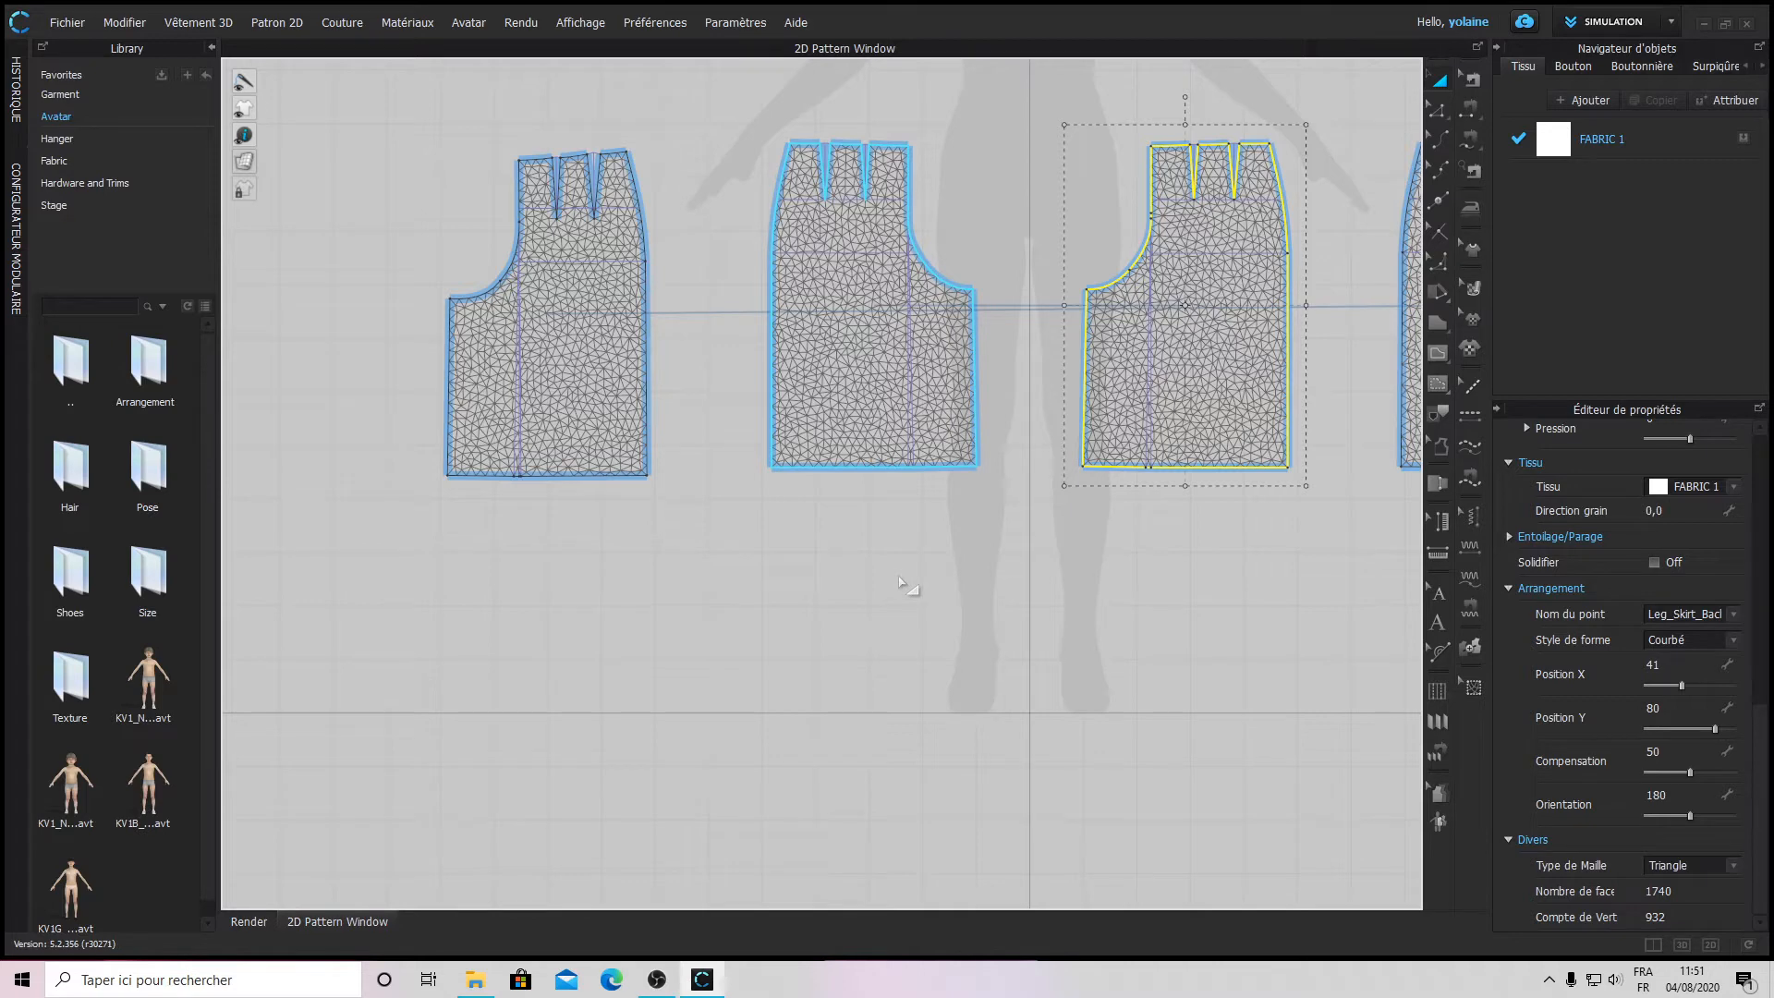
# - Return to the 3D view and display the garment as a solid surface instead of a mesh
pyautogui.click(1681, 945)
pyautogui.click(1090, 578)
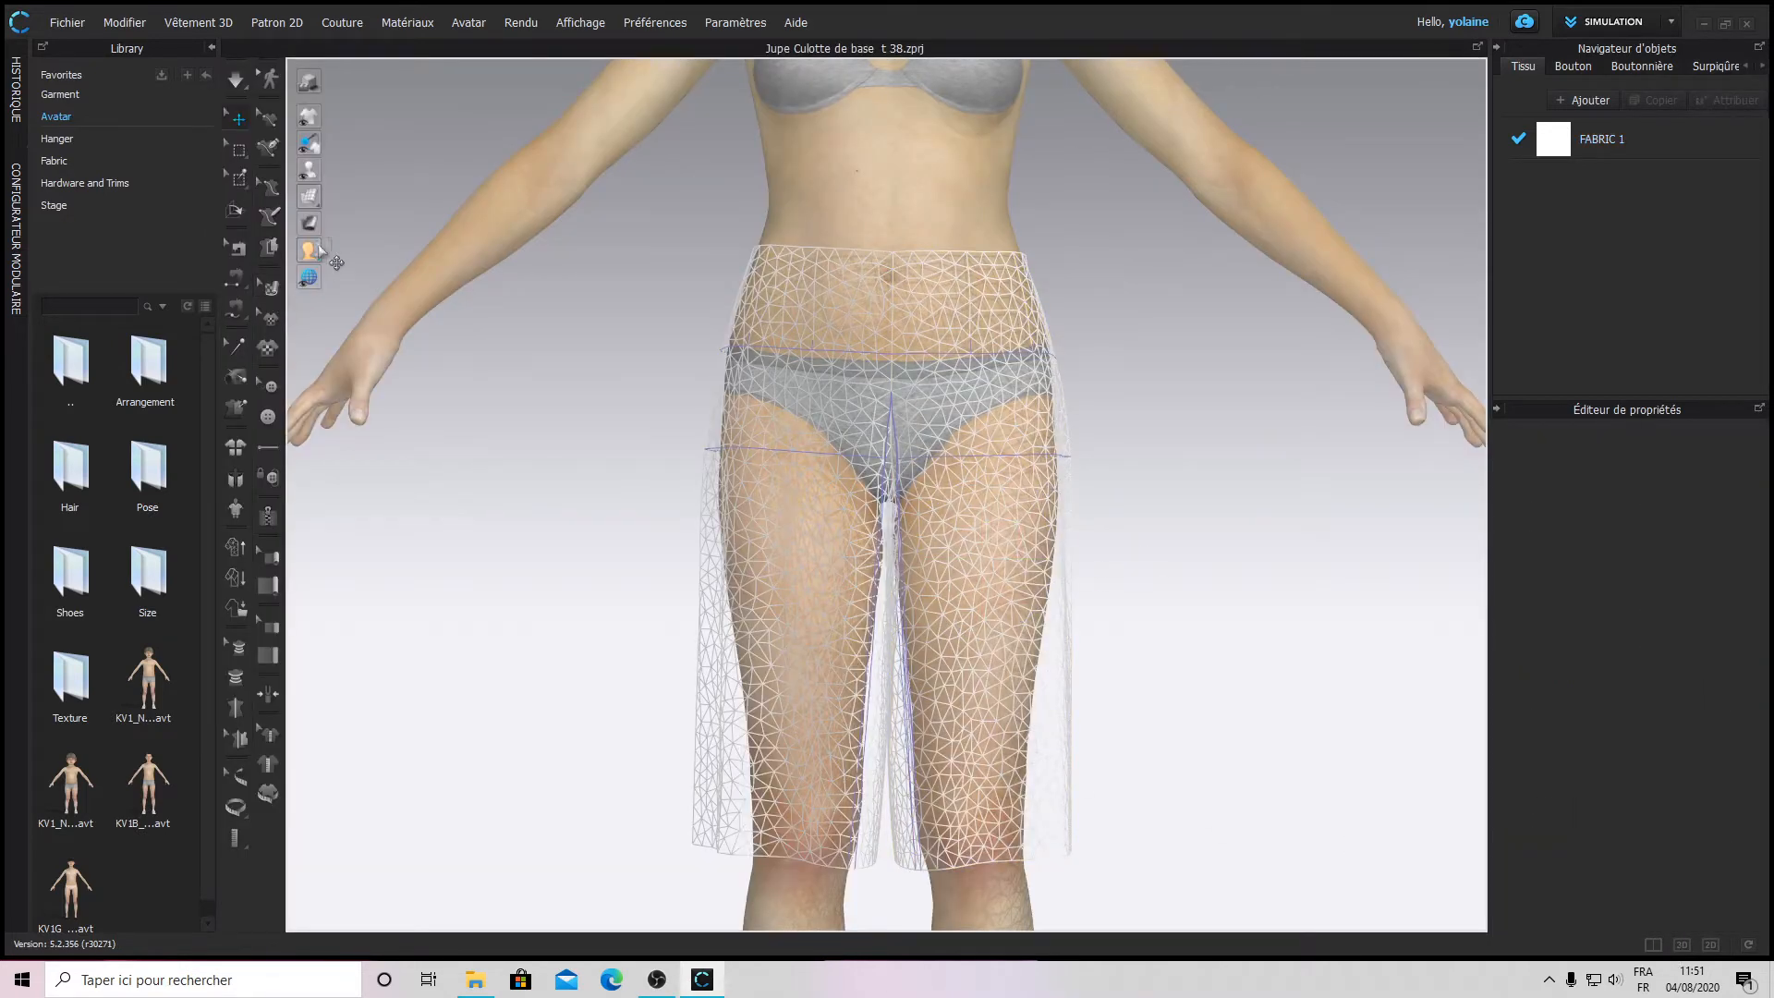
pyautogui.moveTo(315, 225)
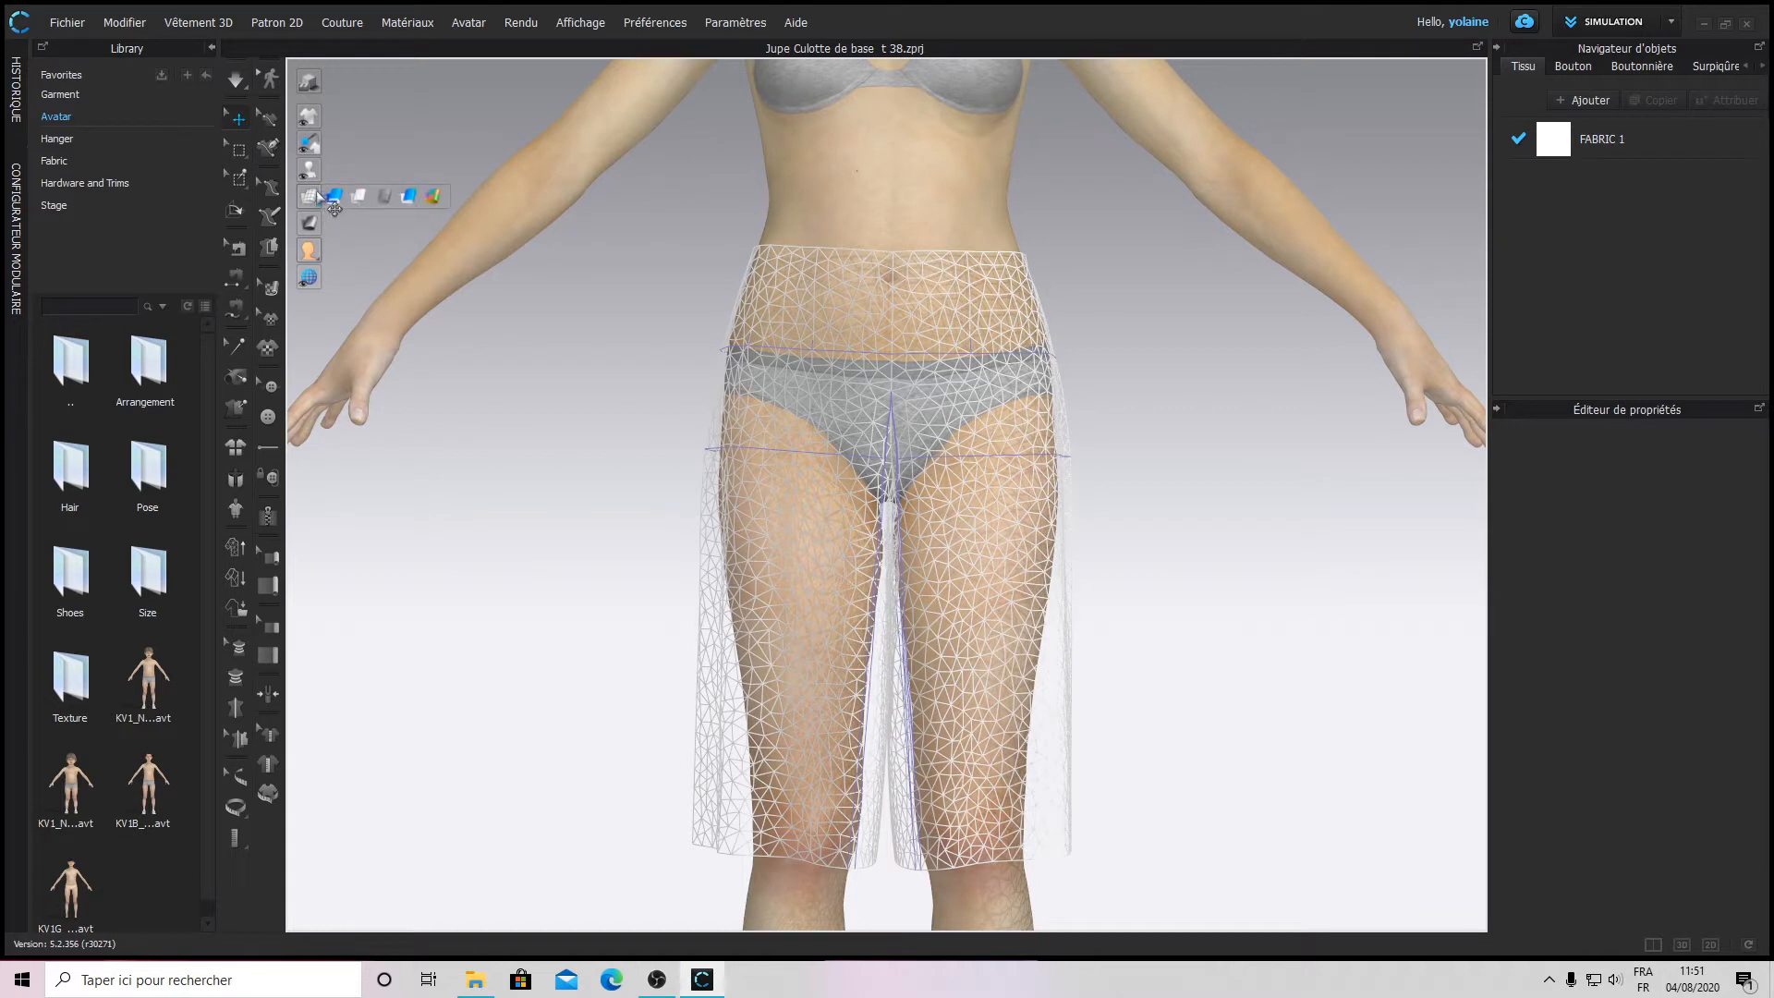
pyautogui.click(362, 196)
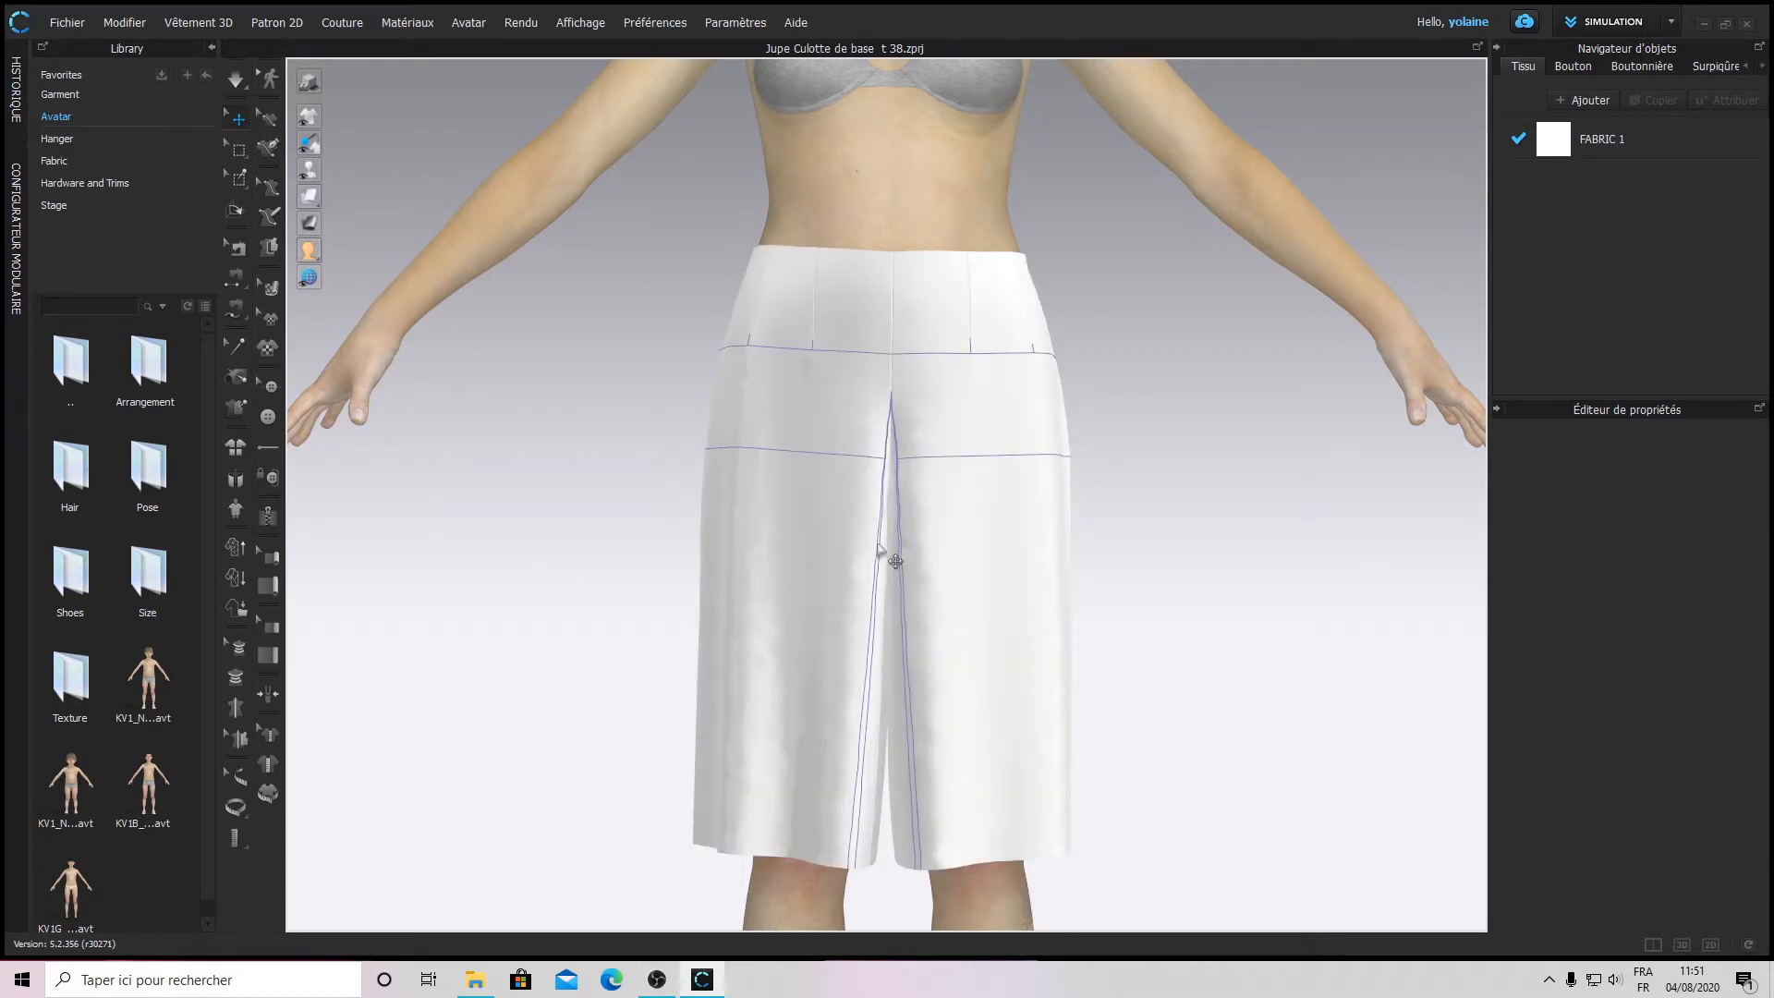
pyautogui.scroll(-5, 1013, 565)
pyautogui.scroll(3, 1013, 566)
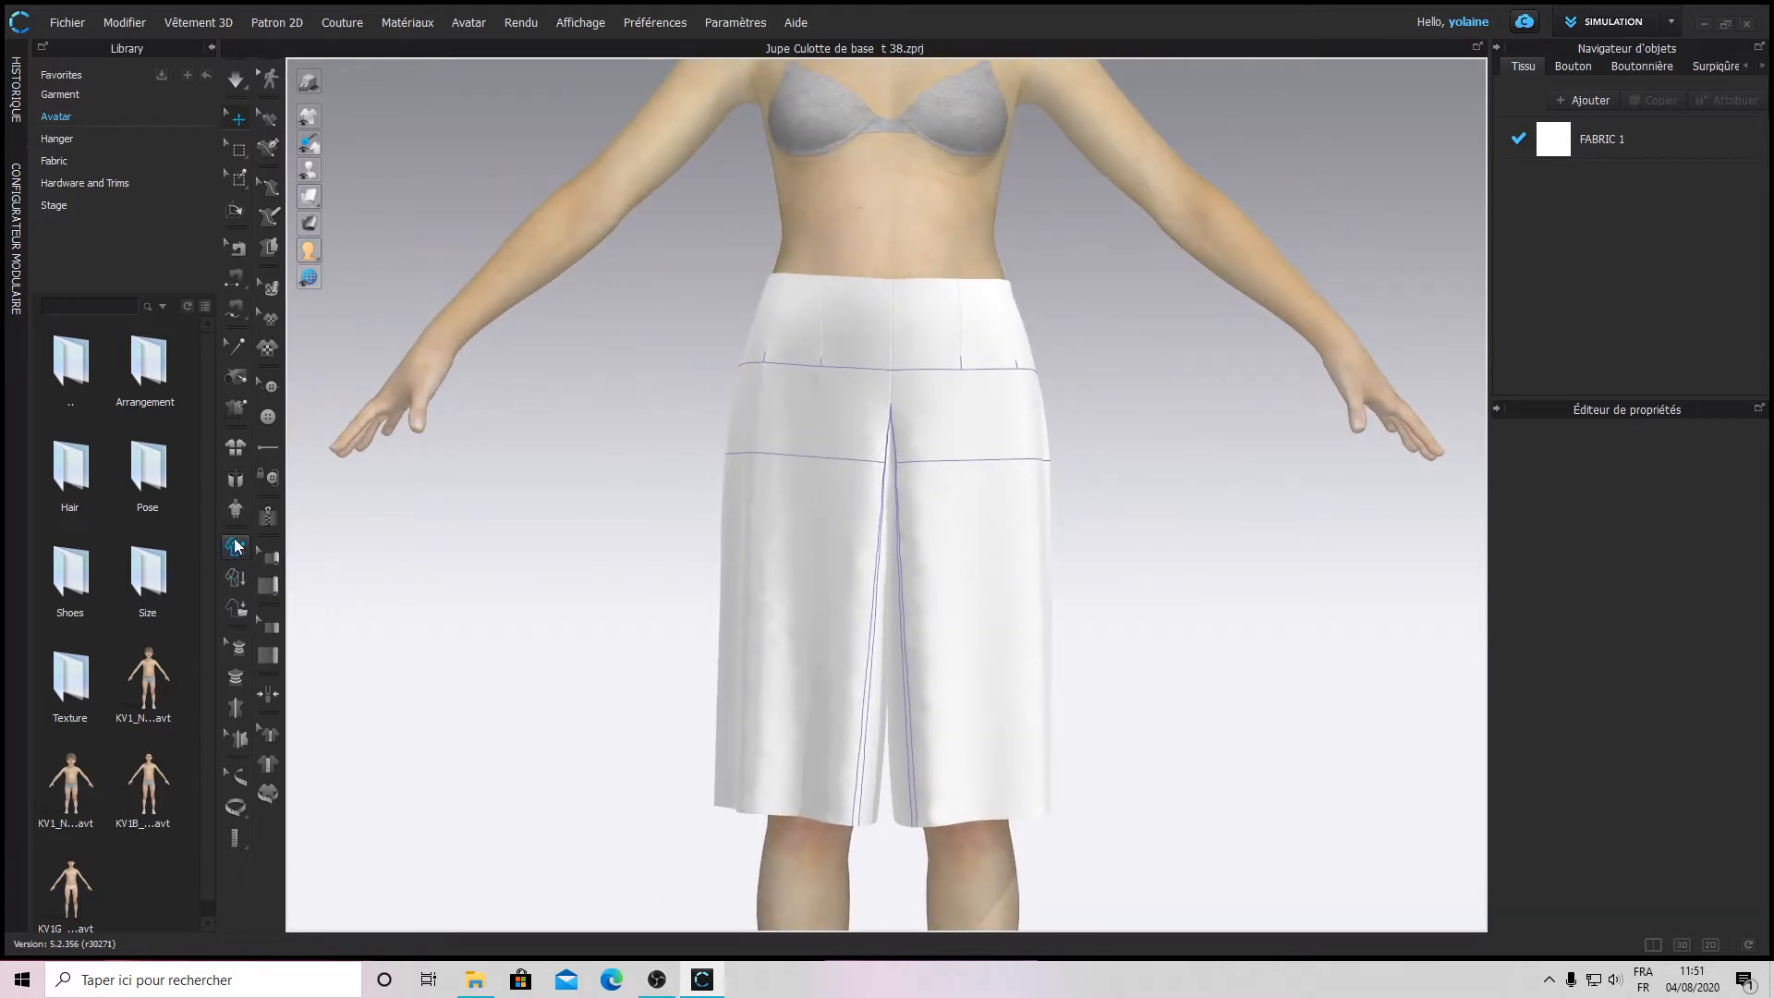
# - Show the full avatar from the front, select the panel on its left leg, and simulate the garment
pyautogui.scroll(-4, 1063, 563)
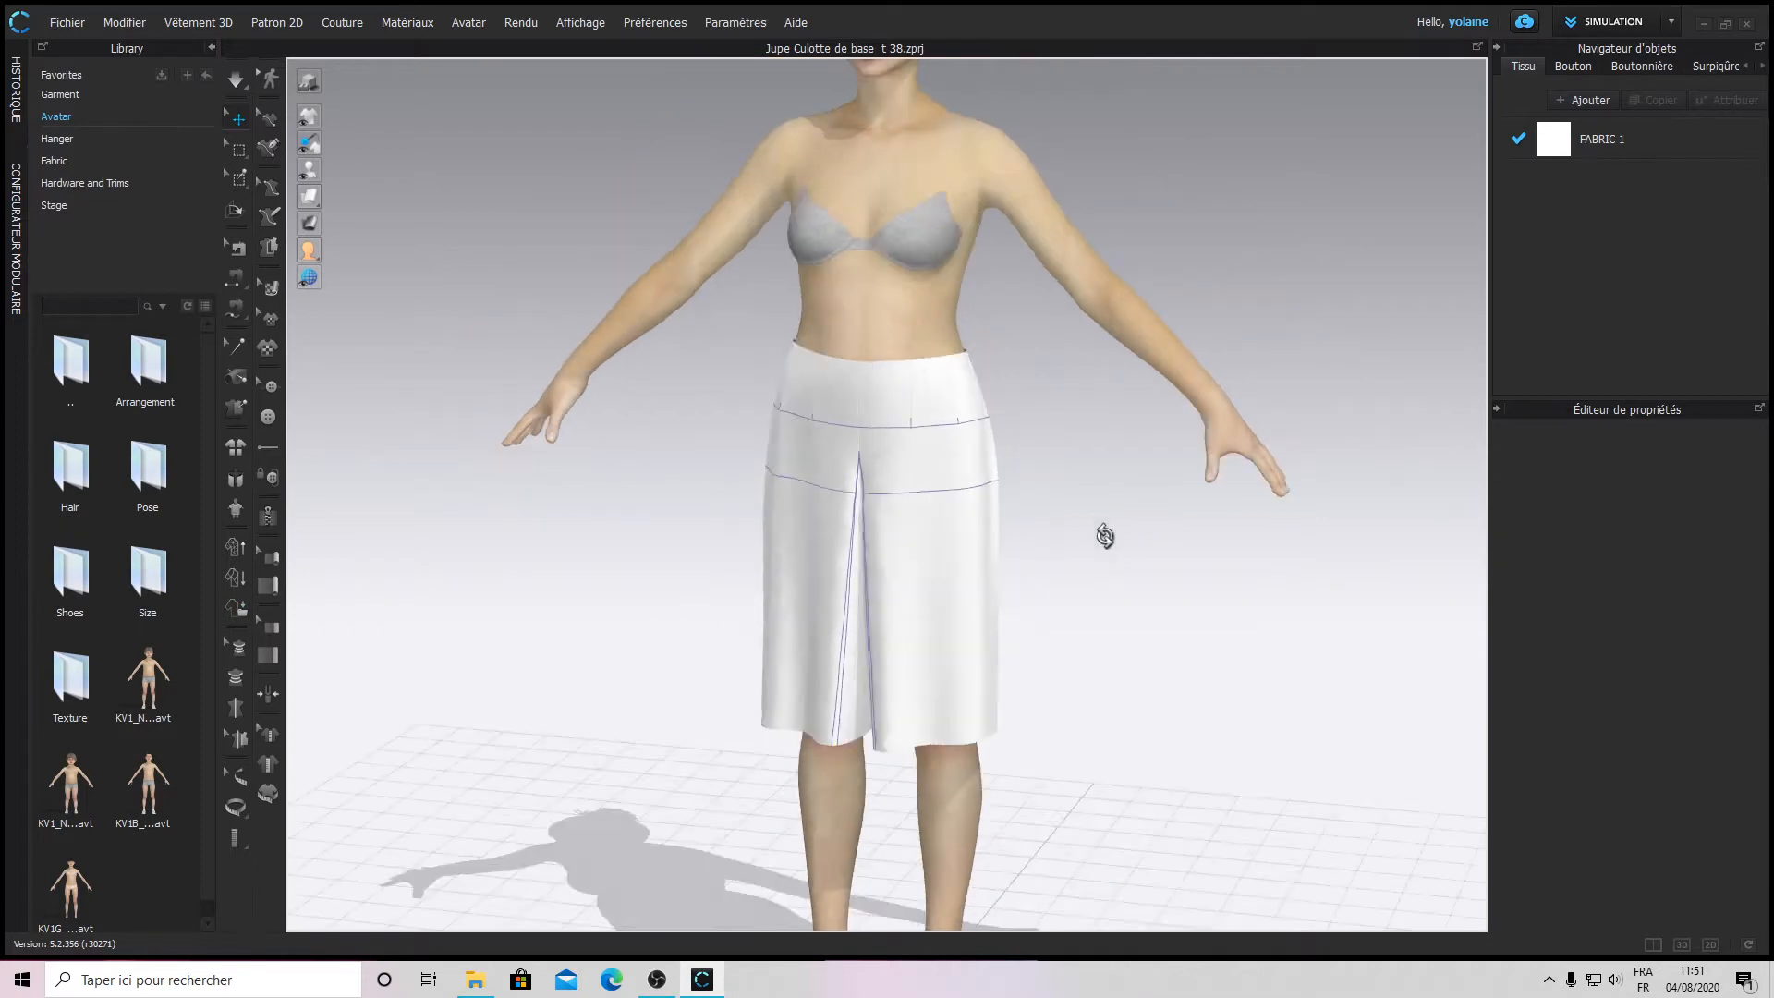
pyautogui.moveTo(1105, 535); pyautogui.dragTo(1204, 535, button='right')
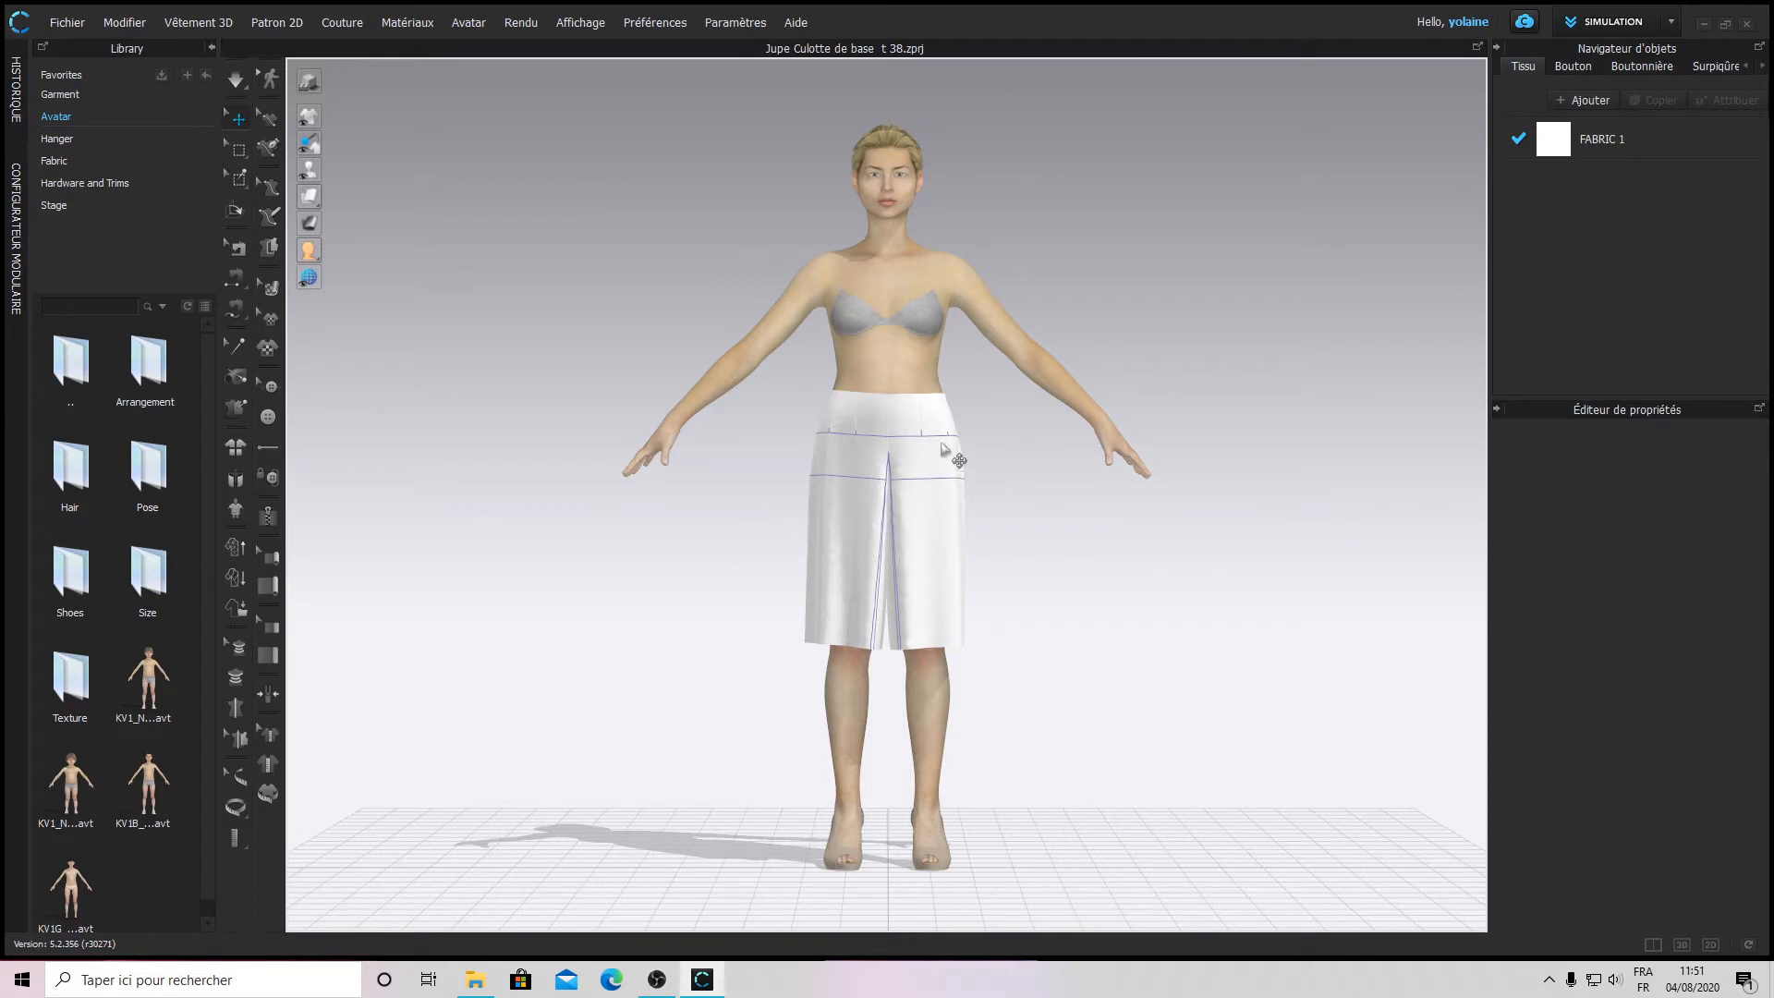
pyautogui.click(951, 427)
pyautogui.press('space')
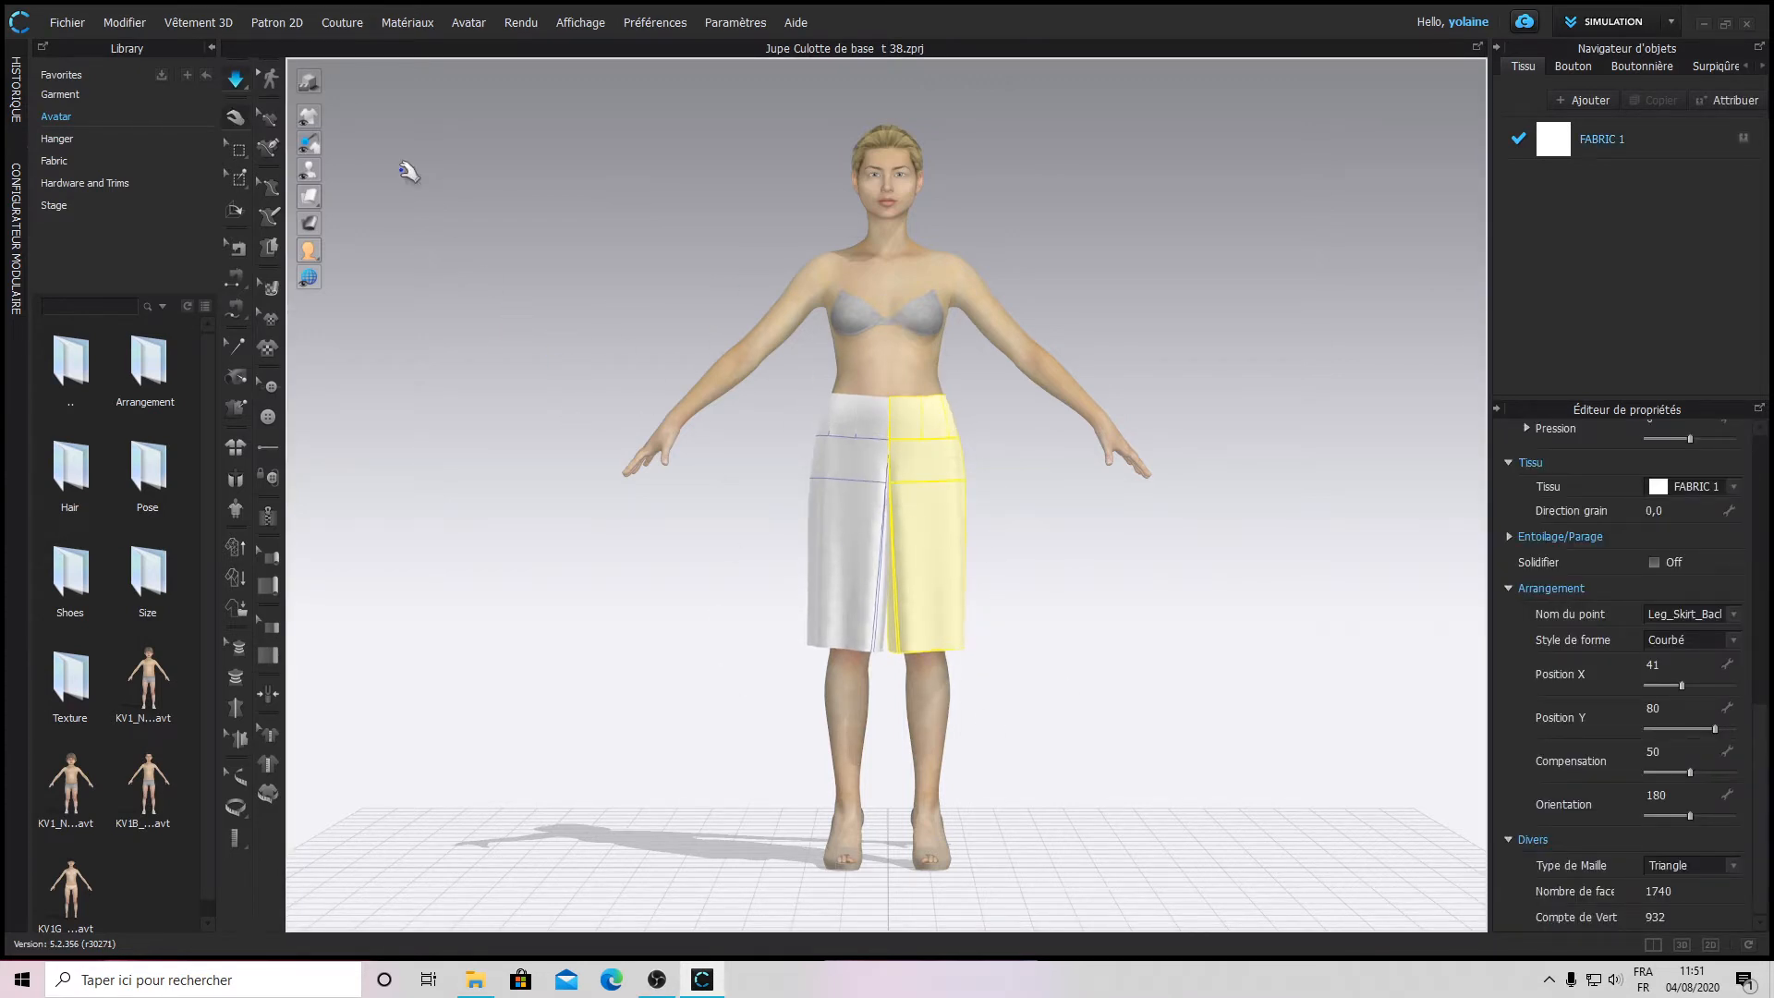
# - Switch the simulation to Rapide (GPU) and pull the back panel on the avatar's left leg
pyautogui.click(236, 81)
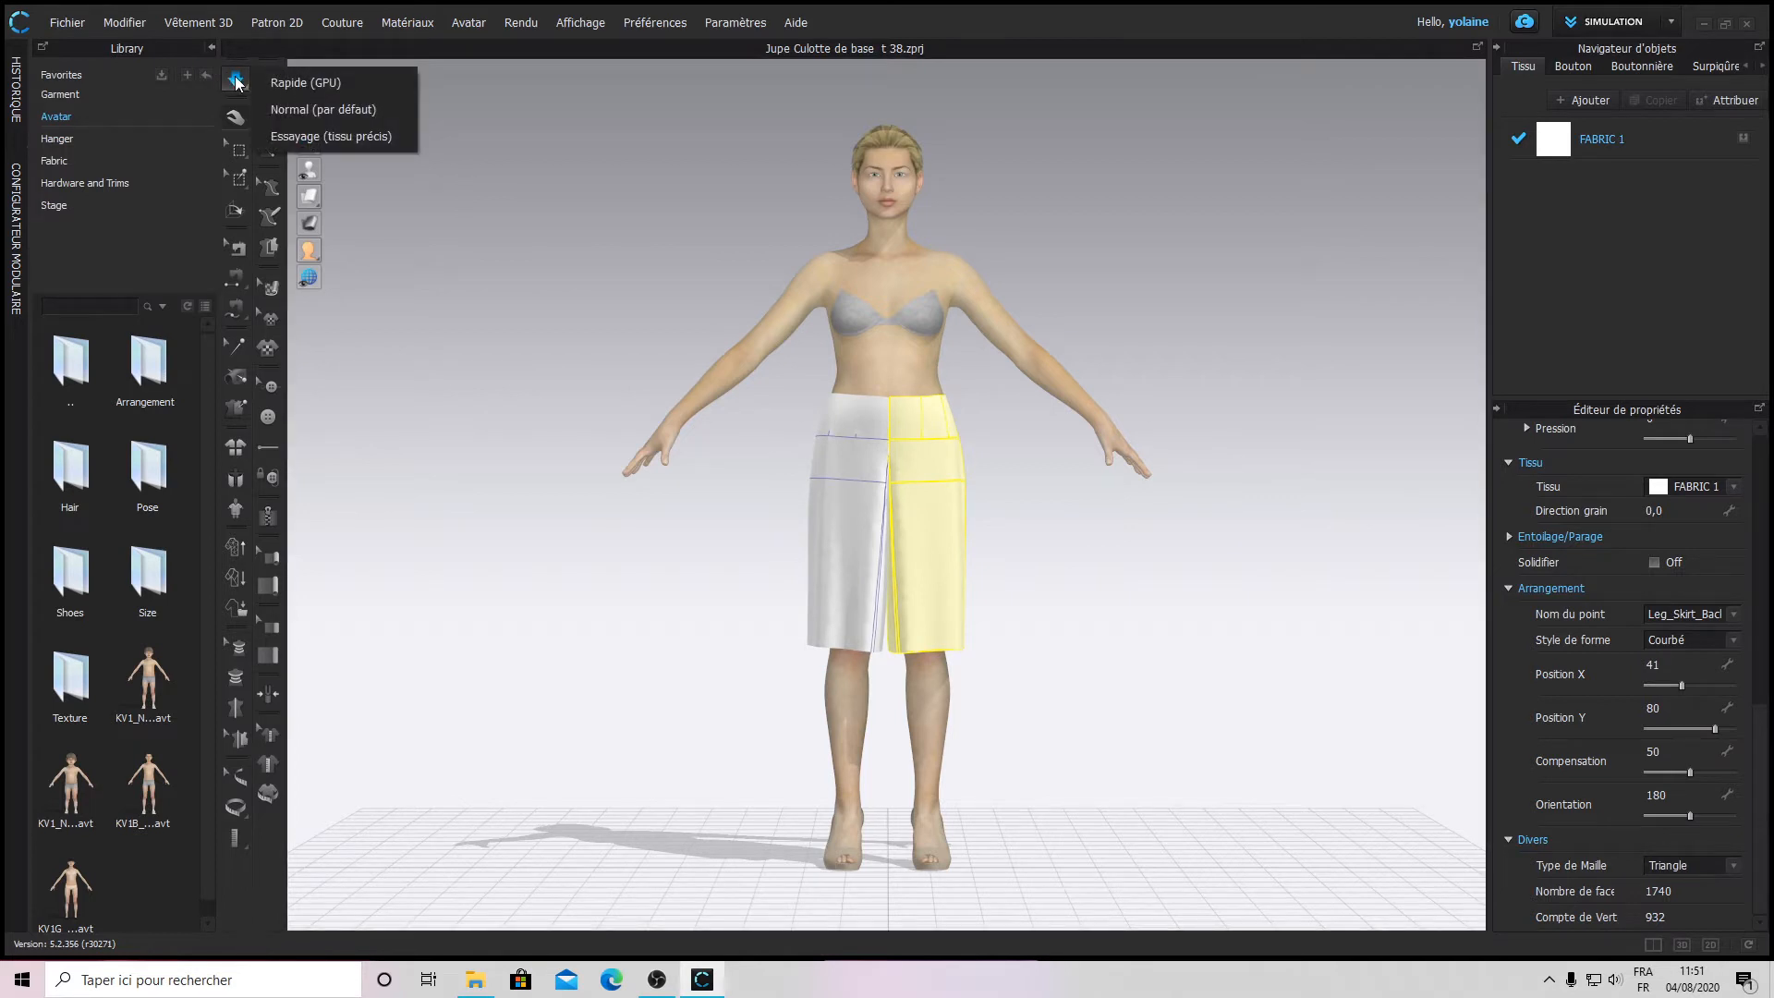
pyautogui.click(306, 81)
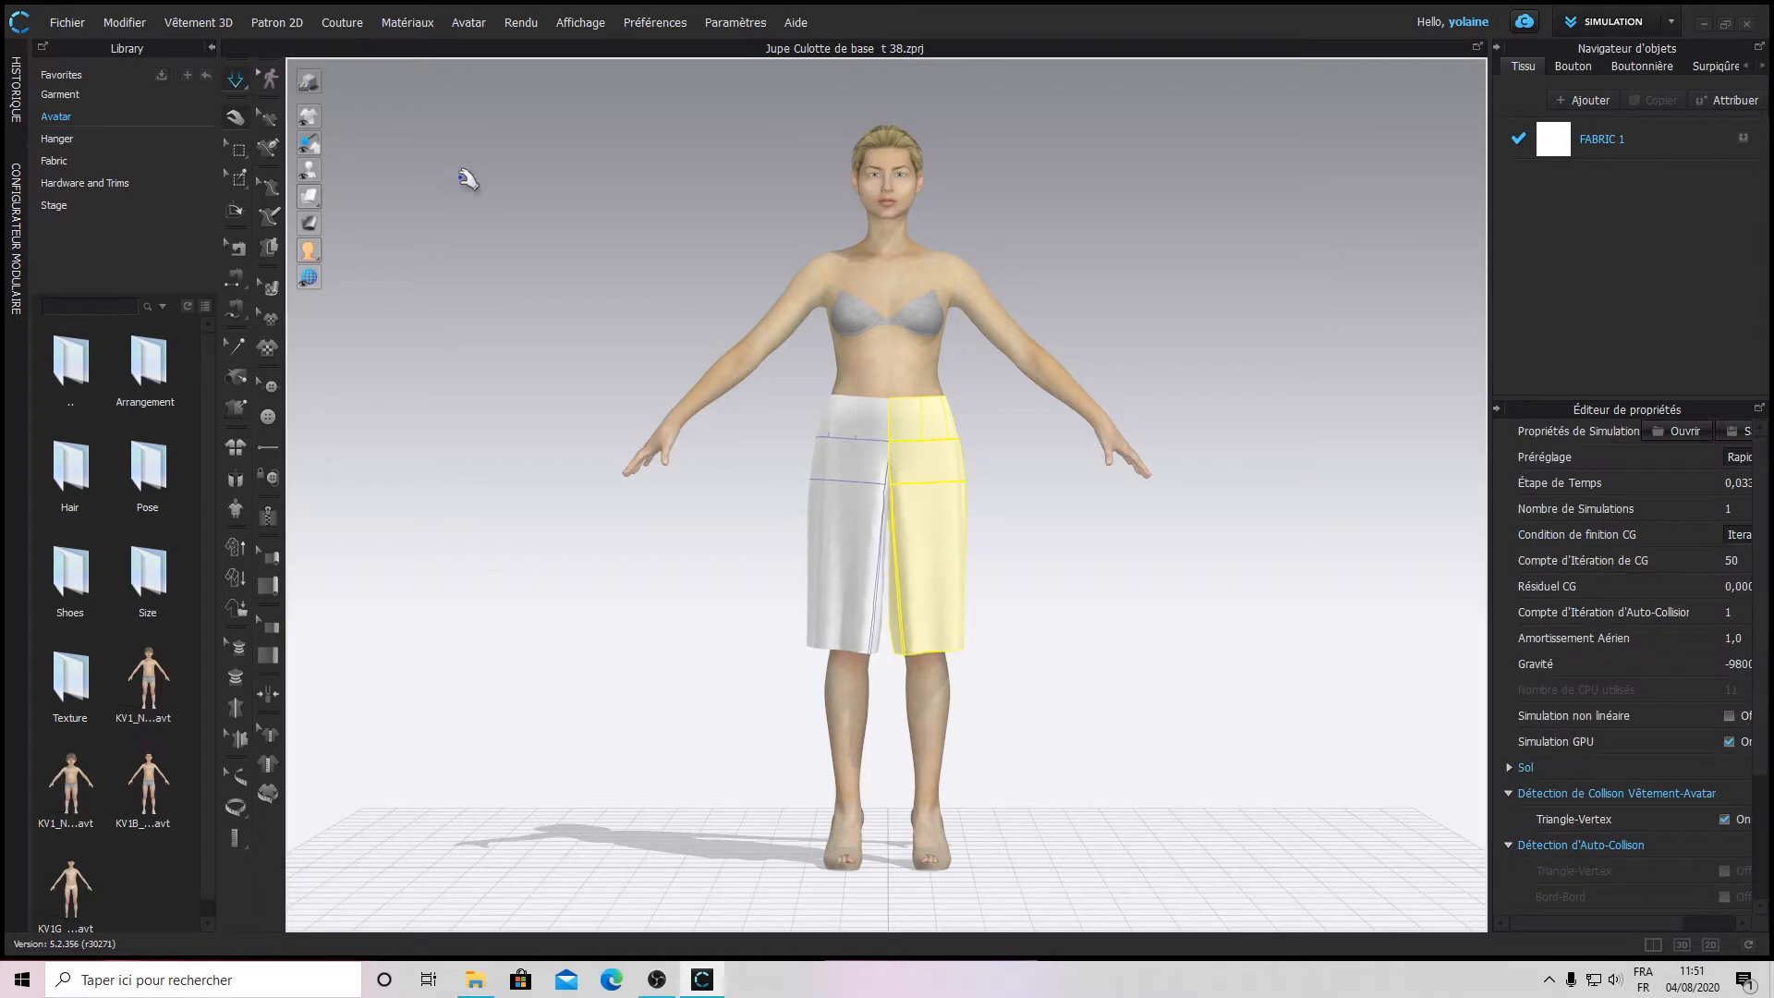
pyautogui.moveTo(970, 496)
pyautogui.mouseDown(button='right')
pyautogui.moveTo(729, 508)
pyautogui.moveTo(998, 480)
pyautogui.mouseUp(button='right')
pyautogui.moveTo(982, 565); pyautogui.dragTo(909, 528)
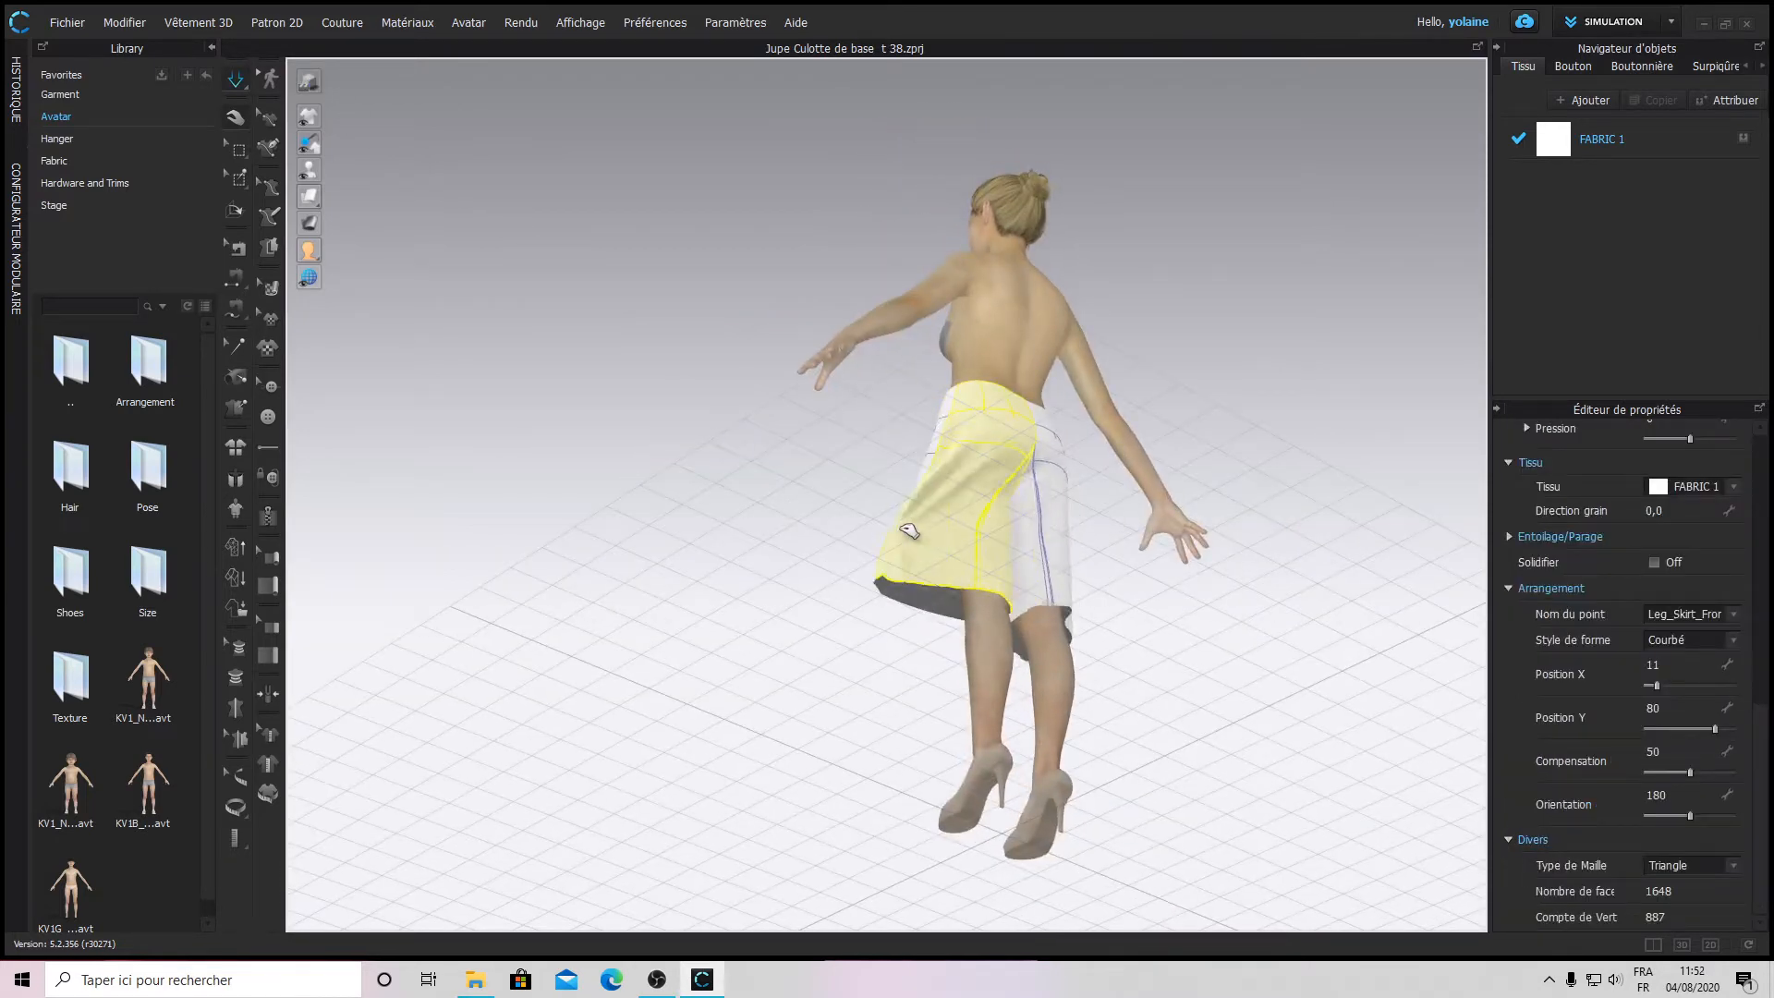
pyautogui.moveTo(964, 455); pyautogui.dragTo(926, 442)
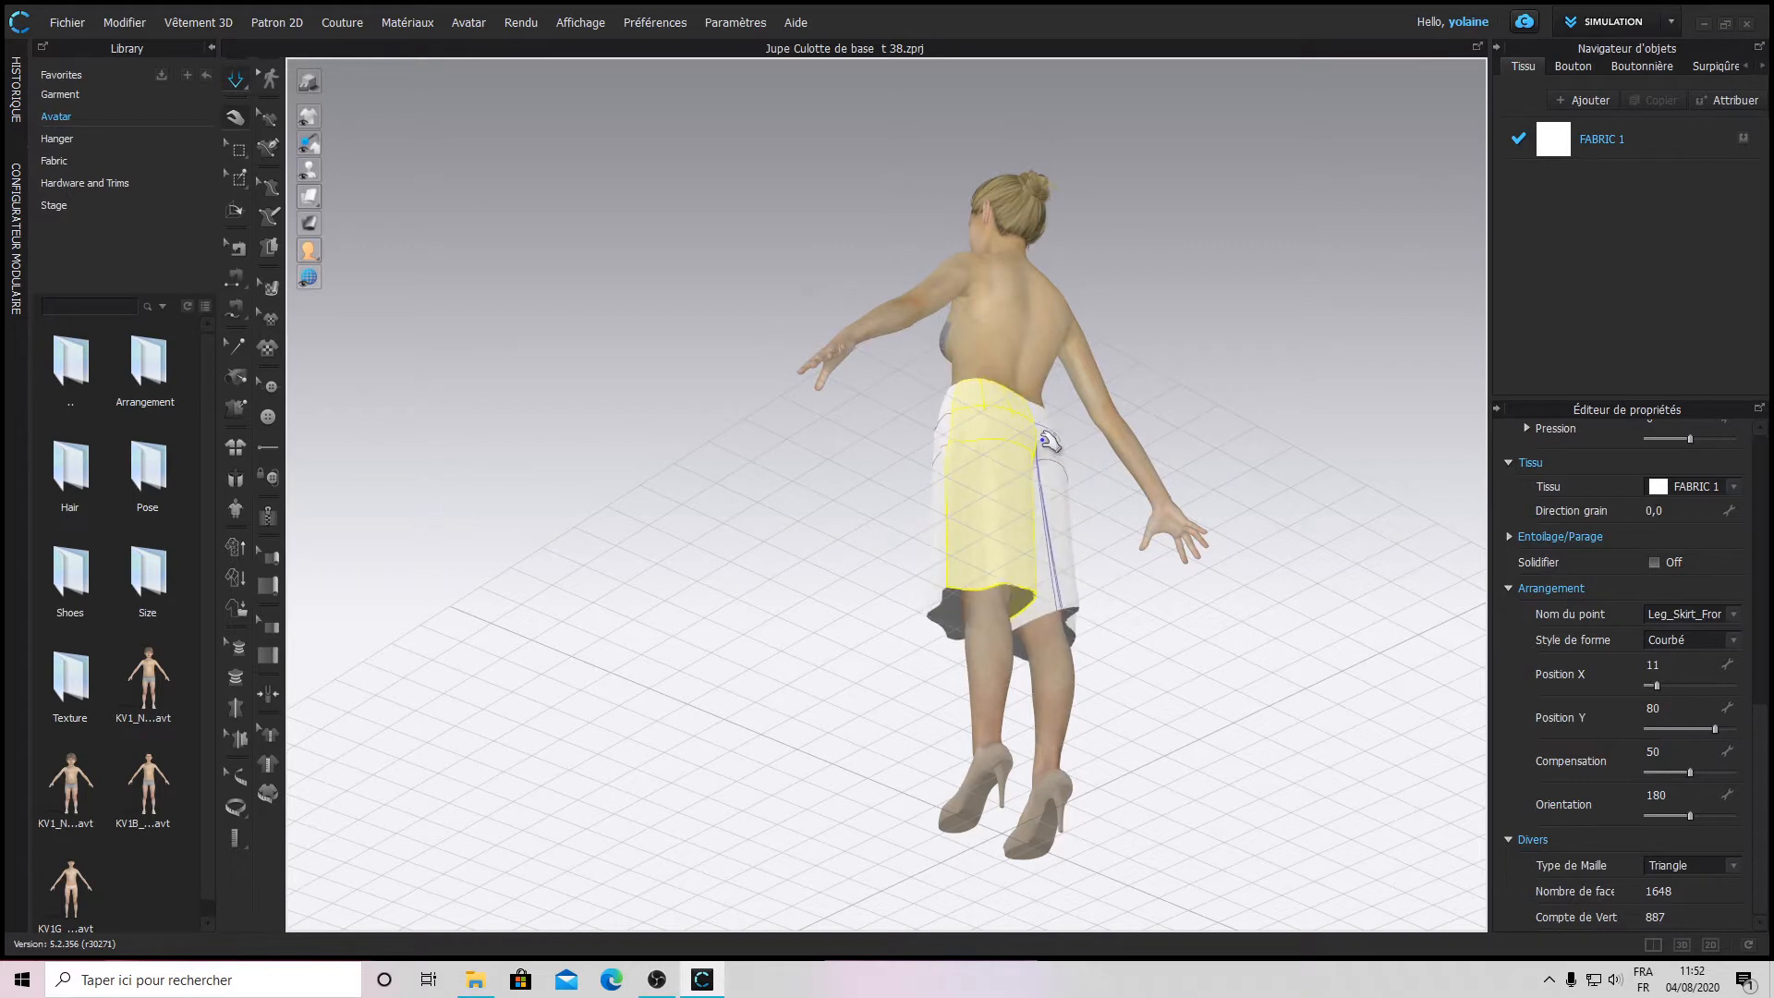
# - Pull the skirt up at the waist on the left-leg front panel and at the back during the simulation
pyautogui.click(1024, 582)
pyautogui.moveTo(1024, 583); pyautogui.dragTo(1260, 689, button='right')
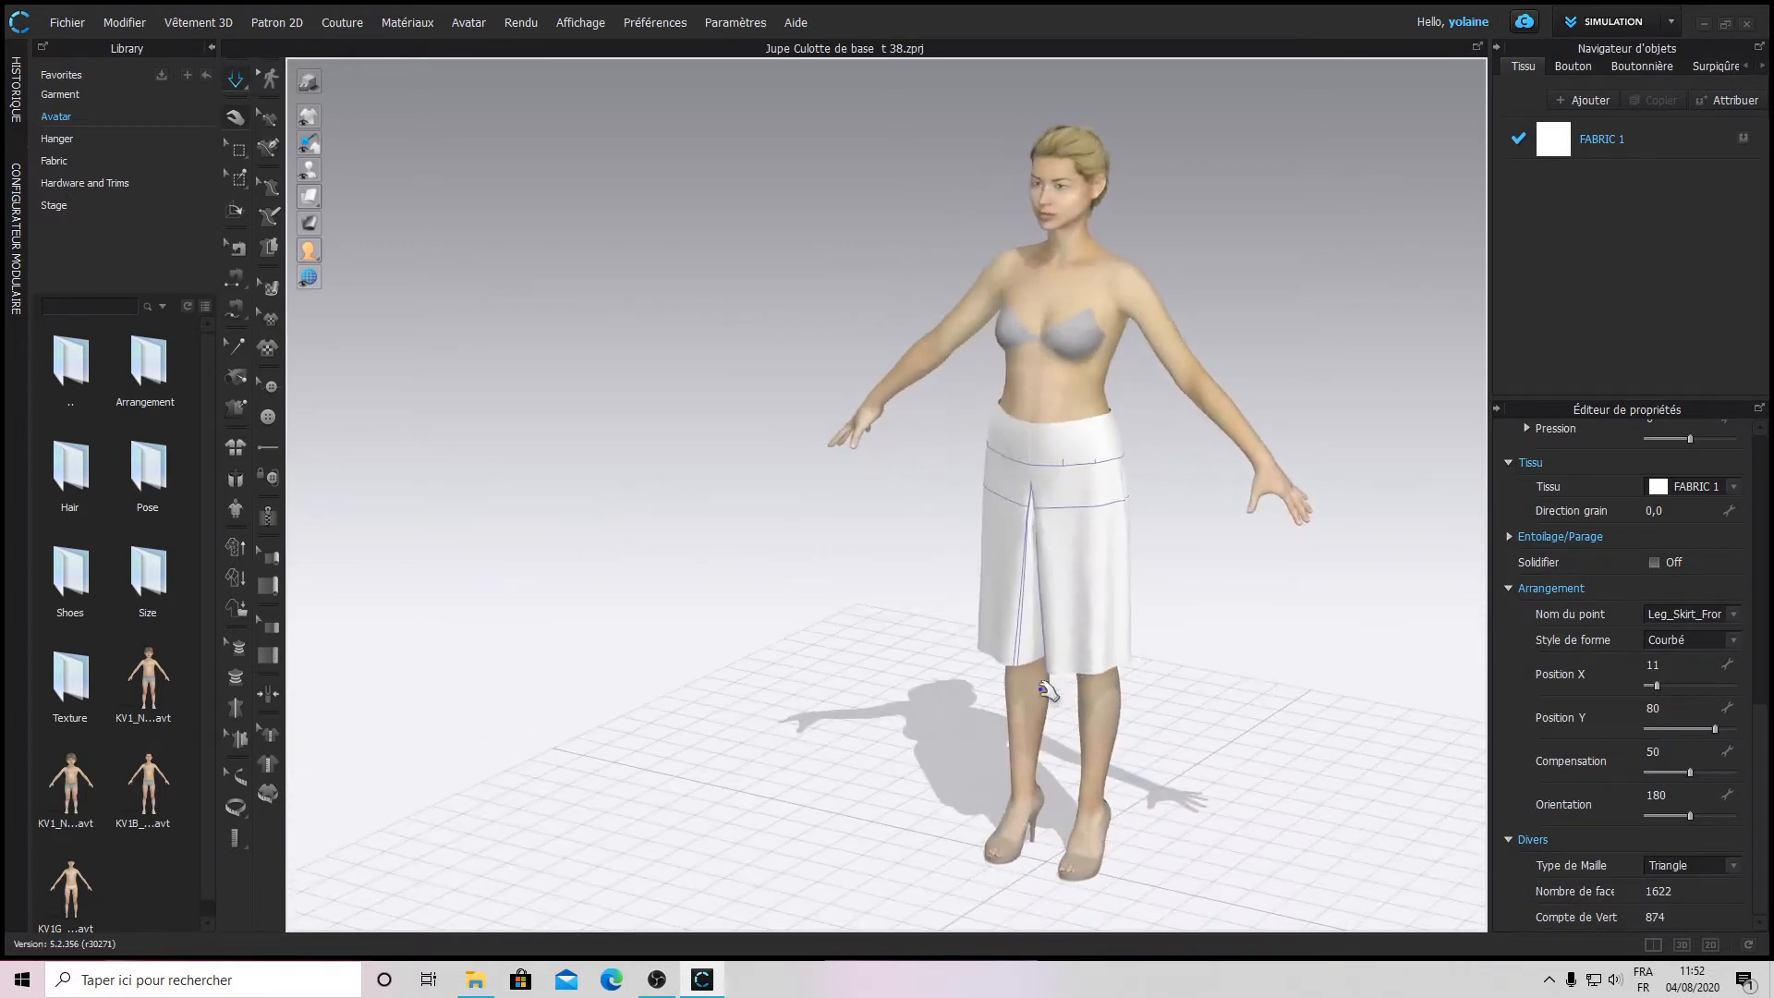
pyautogui.moveTo(1077, 652); pyautogui.dragTo(1077, 421)
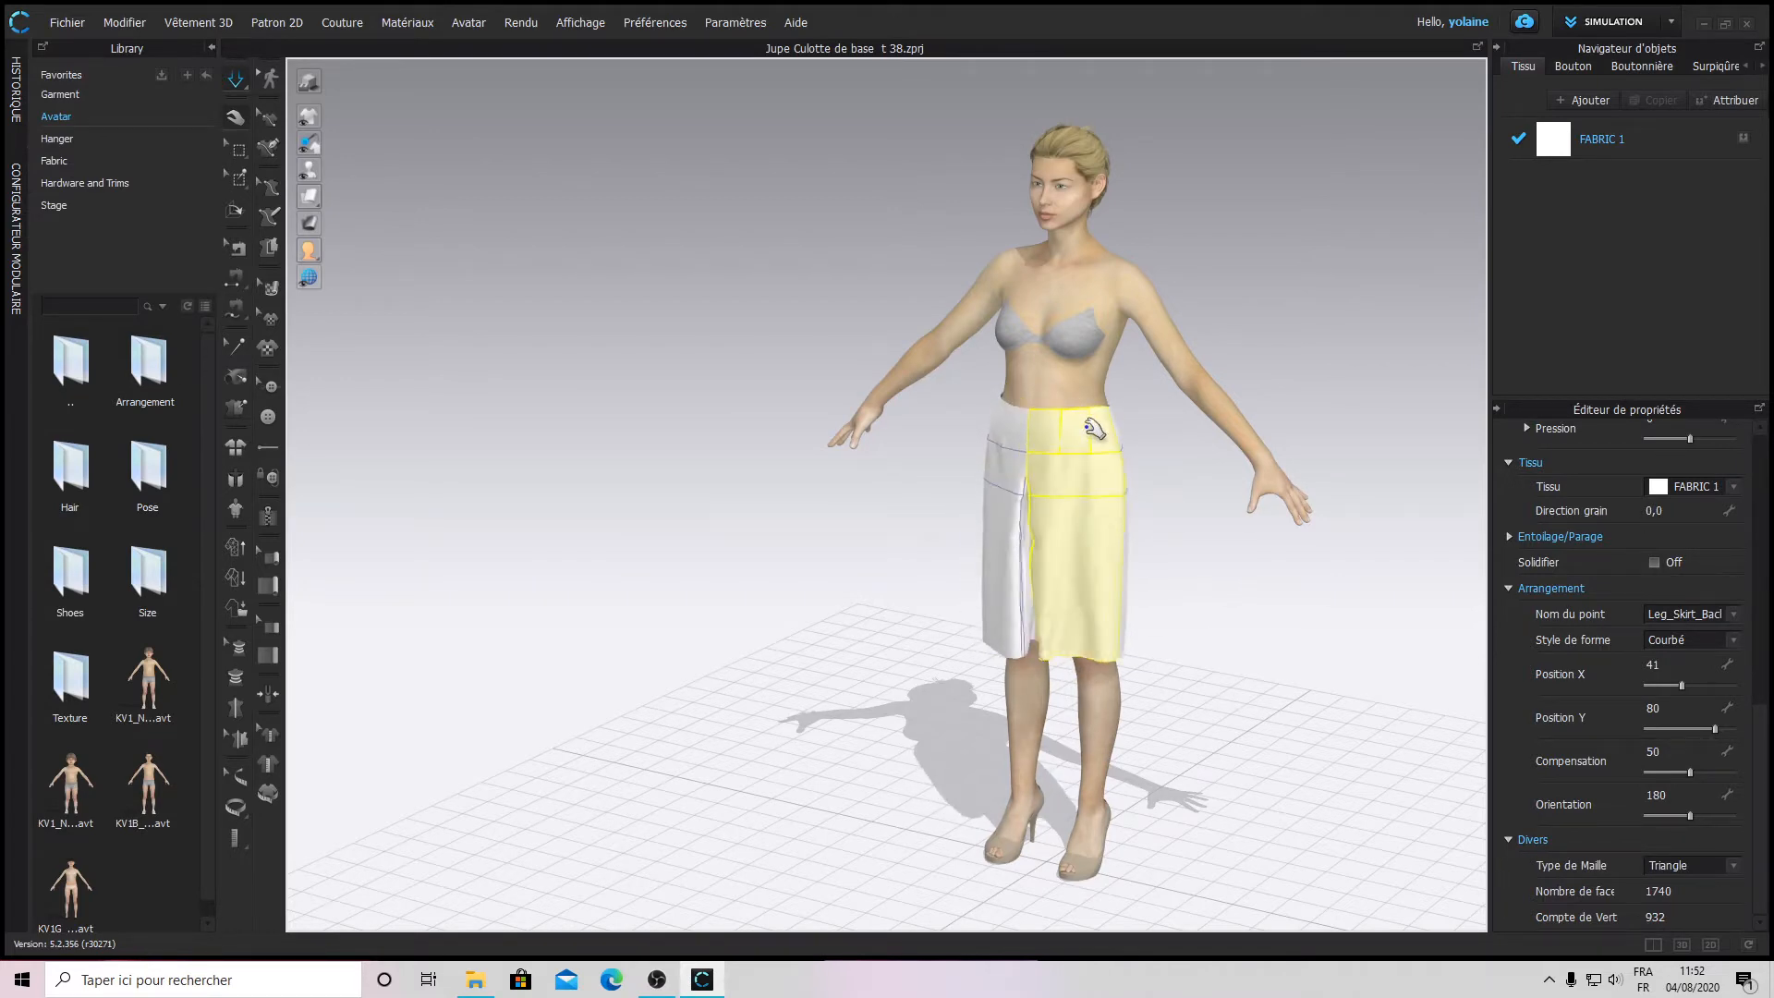
pyautogui.moveTo(1109, 489); pyautogui.dragTo(1178, 596, button='right')
pyautogui.moveTo(1162, 451); pyautogui.dragTo(1170, 412)
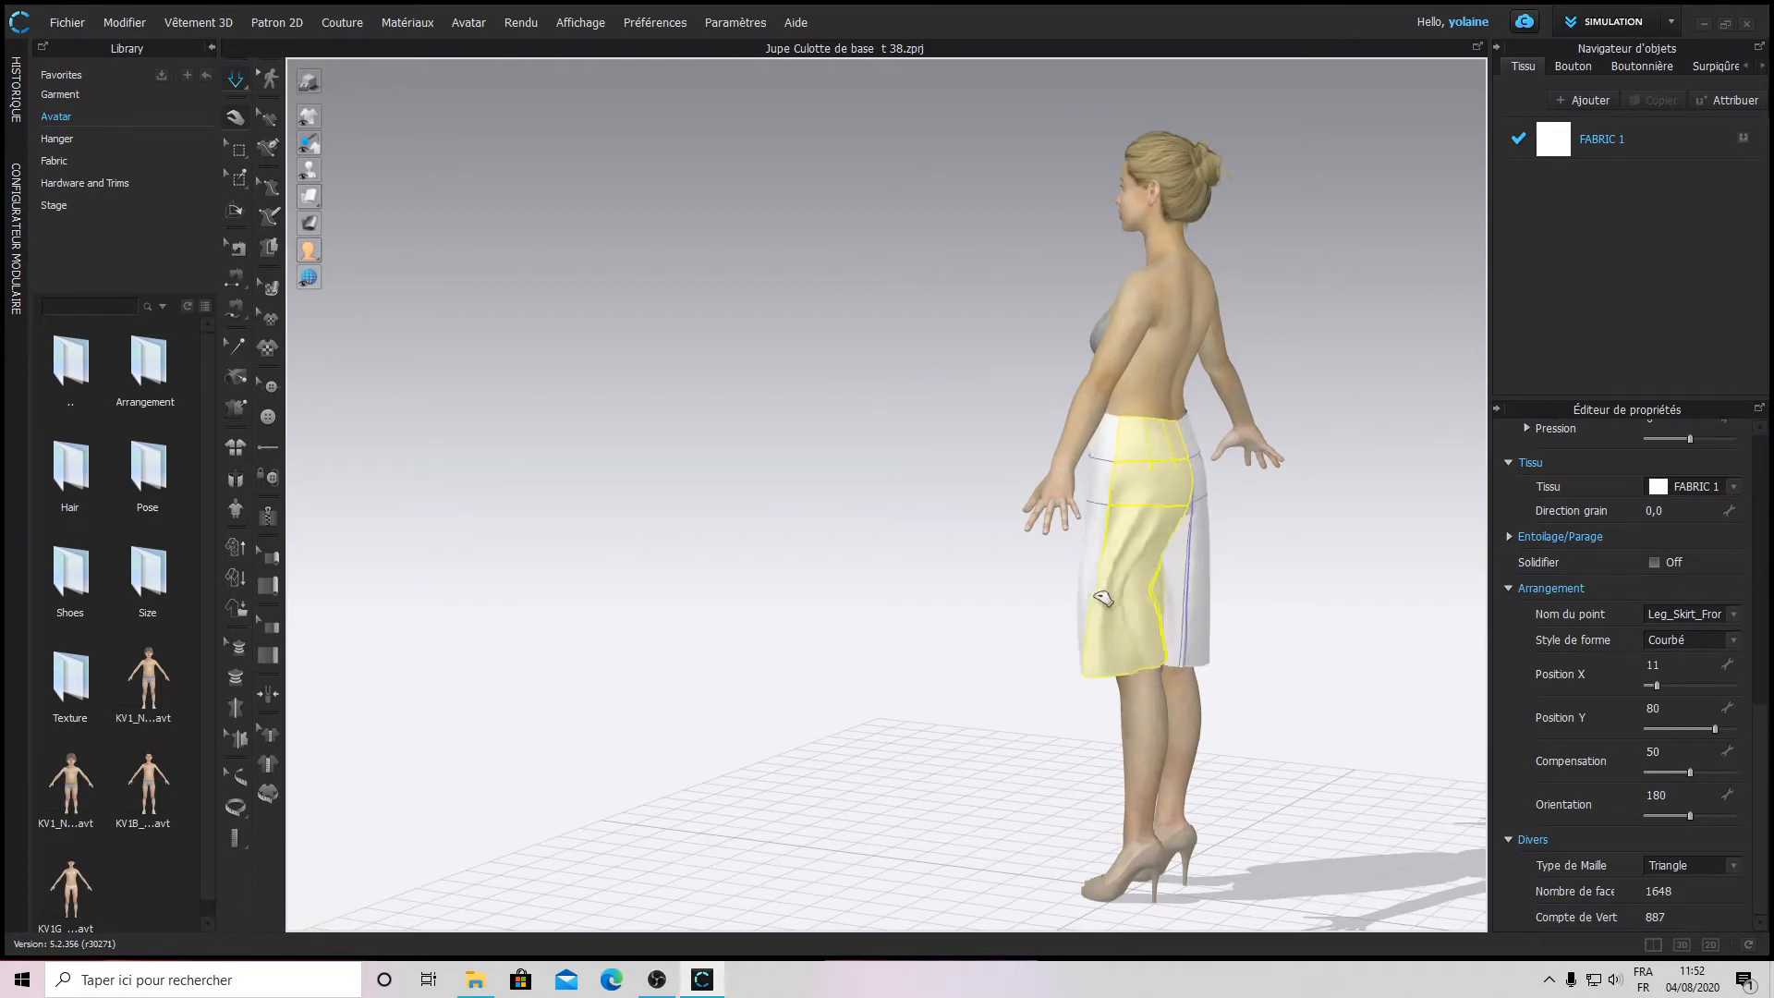
# - Adjust the two front panels on the avatar by pulling them upward at the crotch and waist
pyautogui.moveTo(1010, 634); pyautogui.dragTo(1239, 627, button='right')
pyautogui.click(1178, 612)
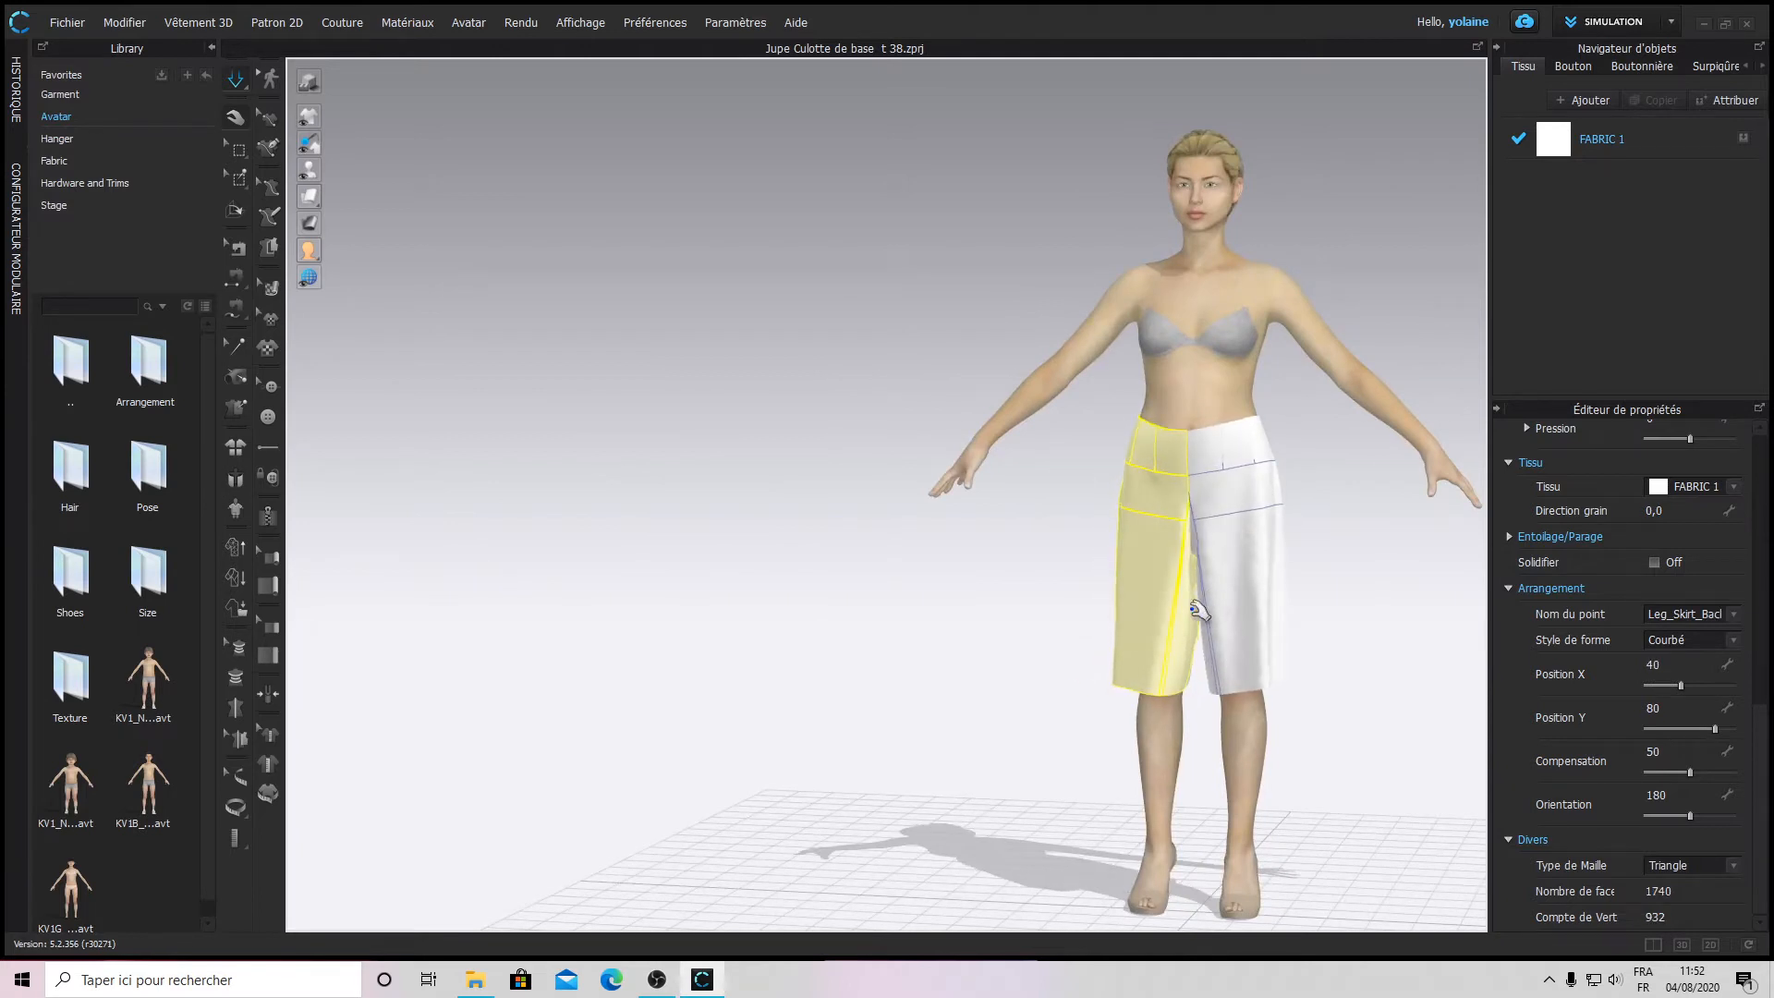
pyautogui.moveTo(1203, 600); pyautogui.dragTo(1194, 579)
pyautogui.moveTo(1155, 436); pyautogui.dragTo(1156, 400)
pyautogui.moveTo(1247, 440); pyautogui.dragTo(1244, 424)
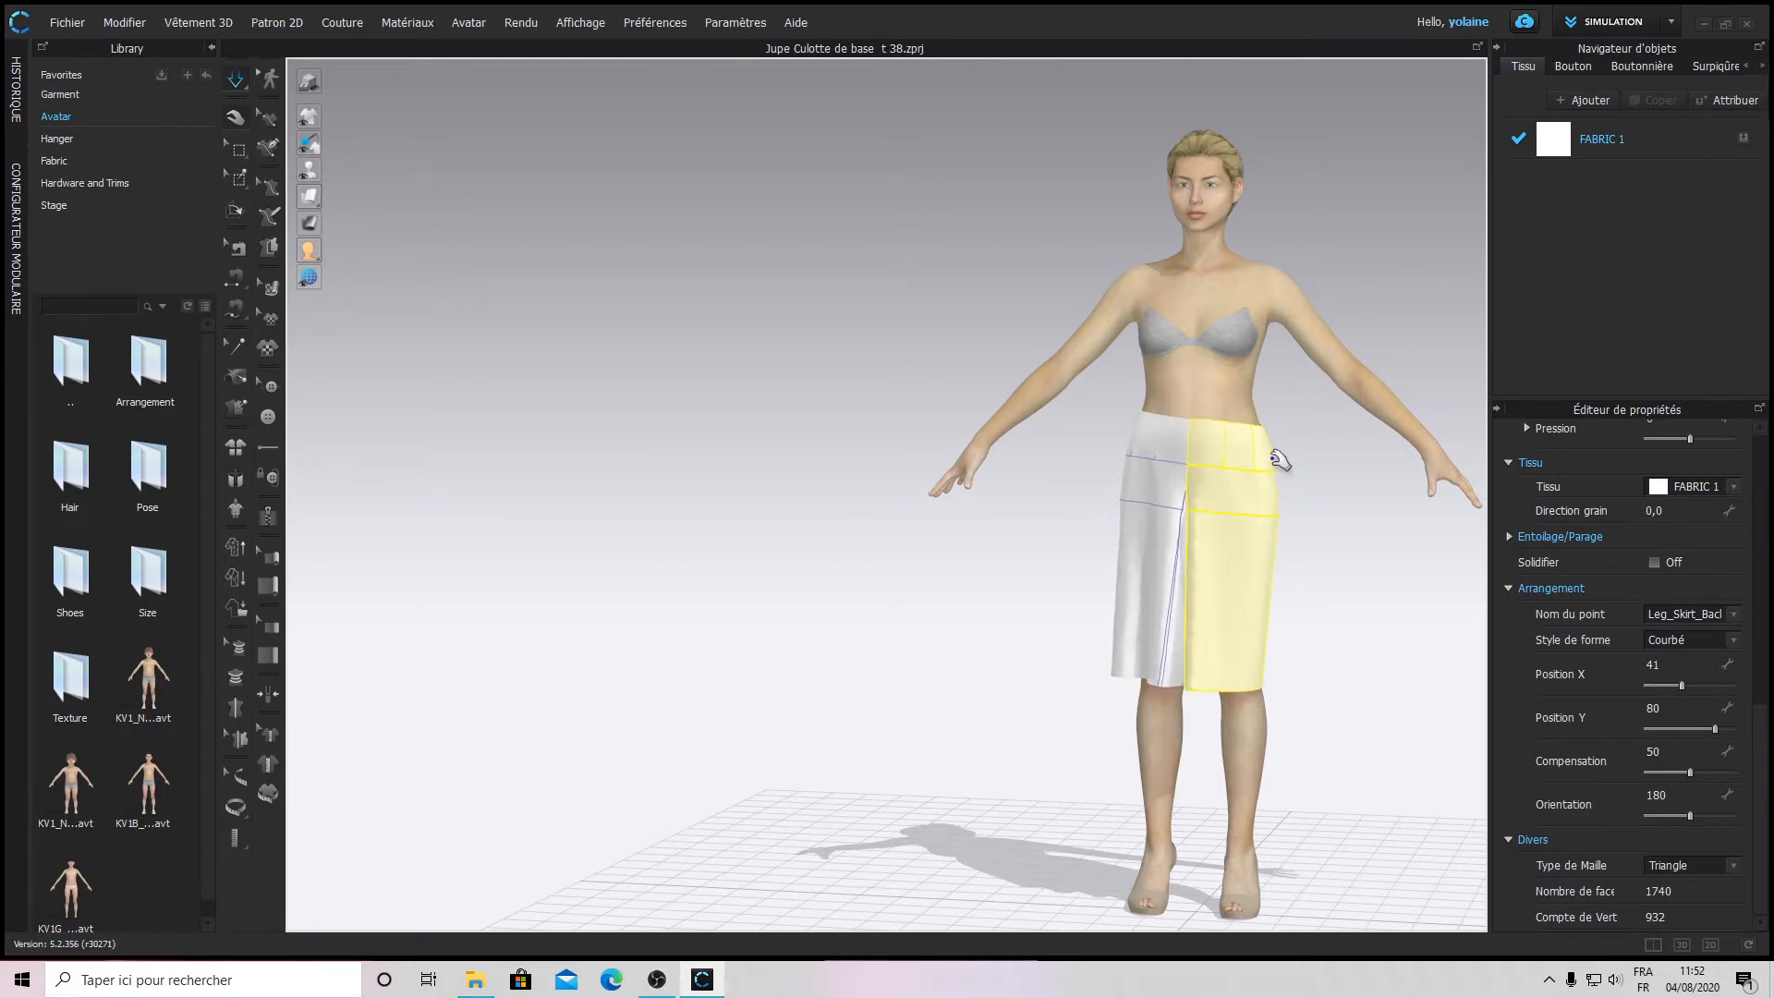
pyautogui.moveTo(1224, 638); pyautogui.dragTo(1233, 596, button='right')
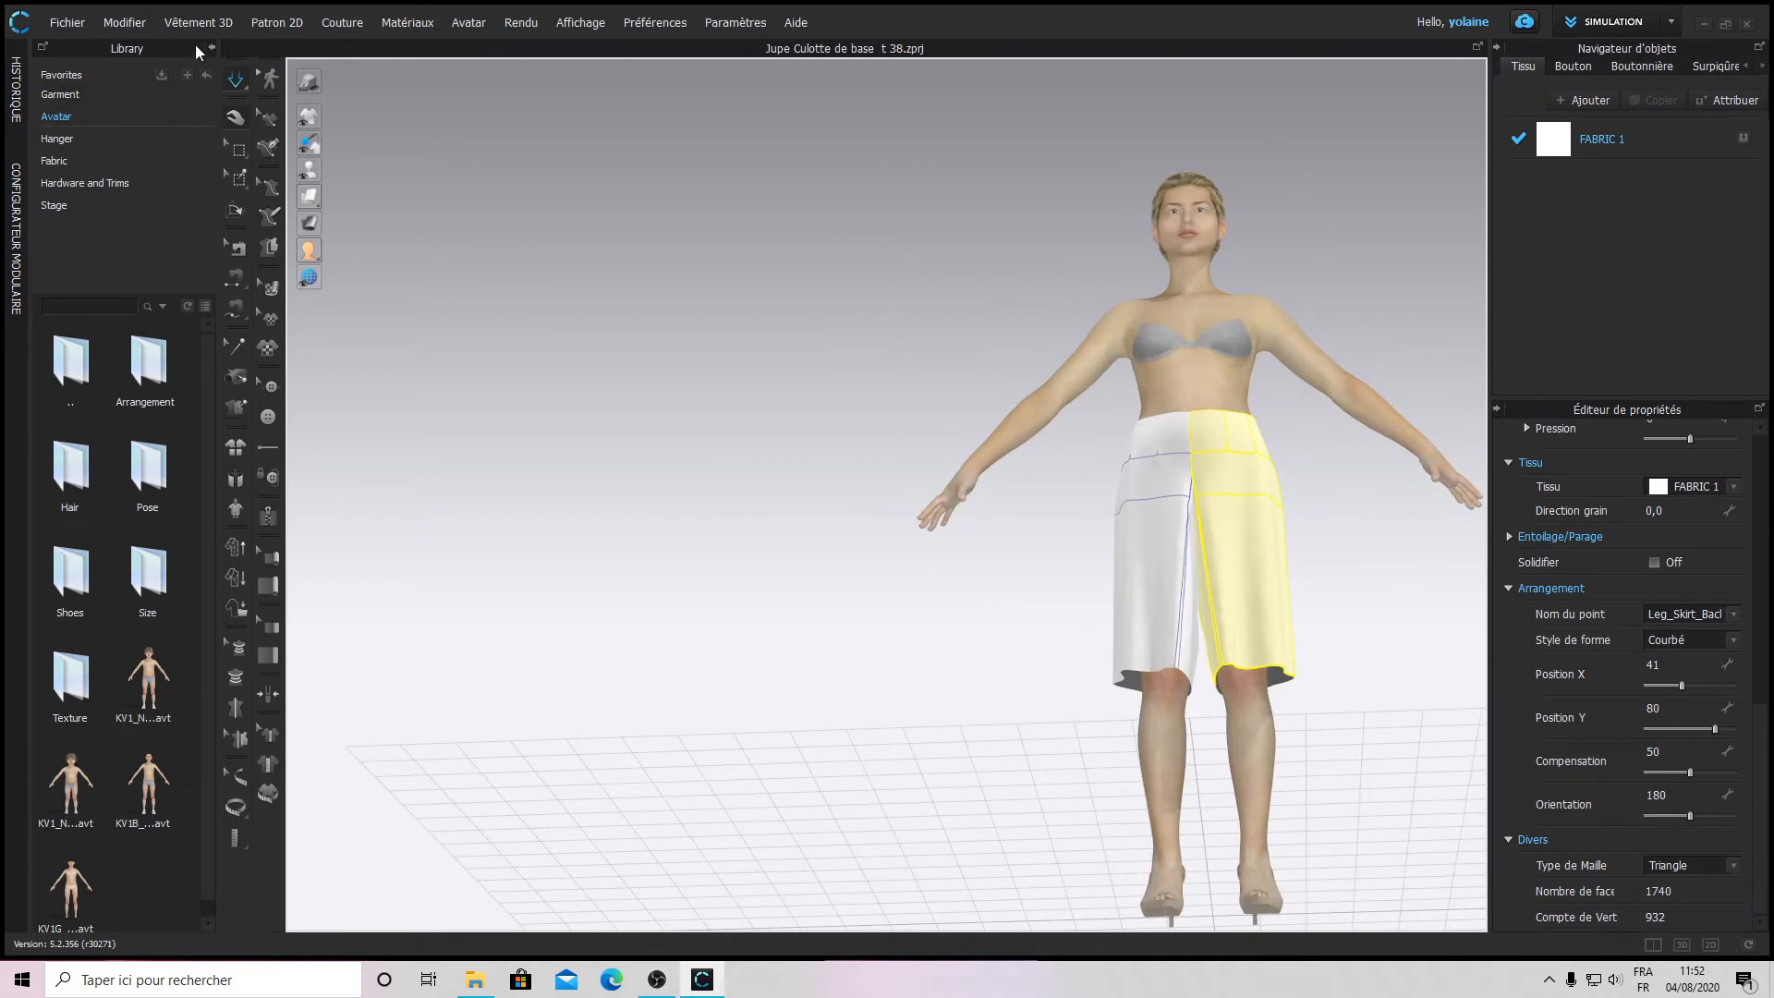
# - Switch the simulation to Normal (par défaut) and pull the left-leg front panel to test how it drapes
pyautogui.click(227, 88)
pyautogui.click(302, 109)
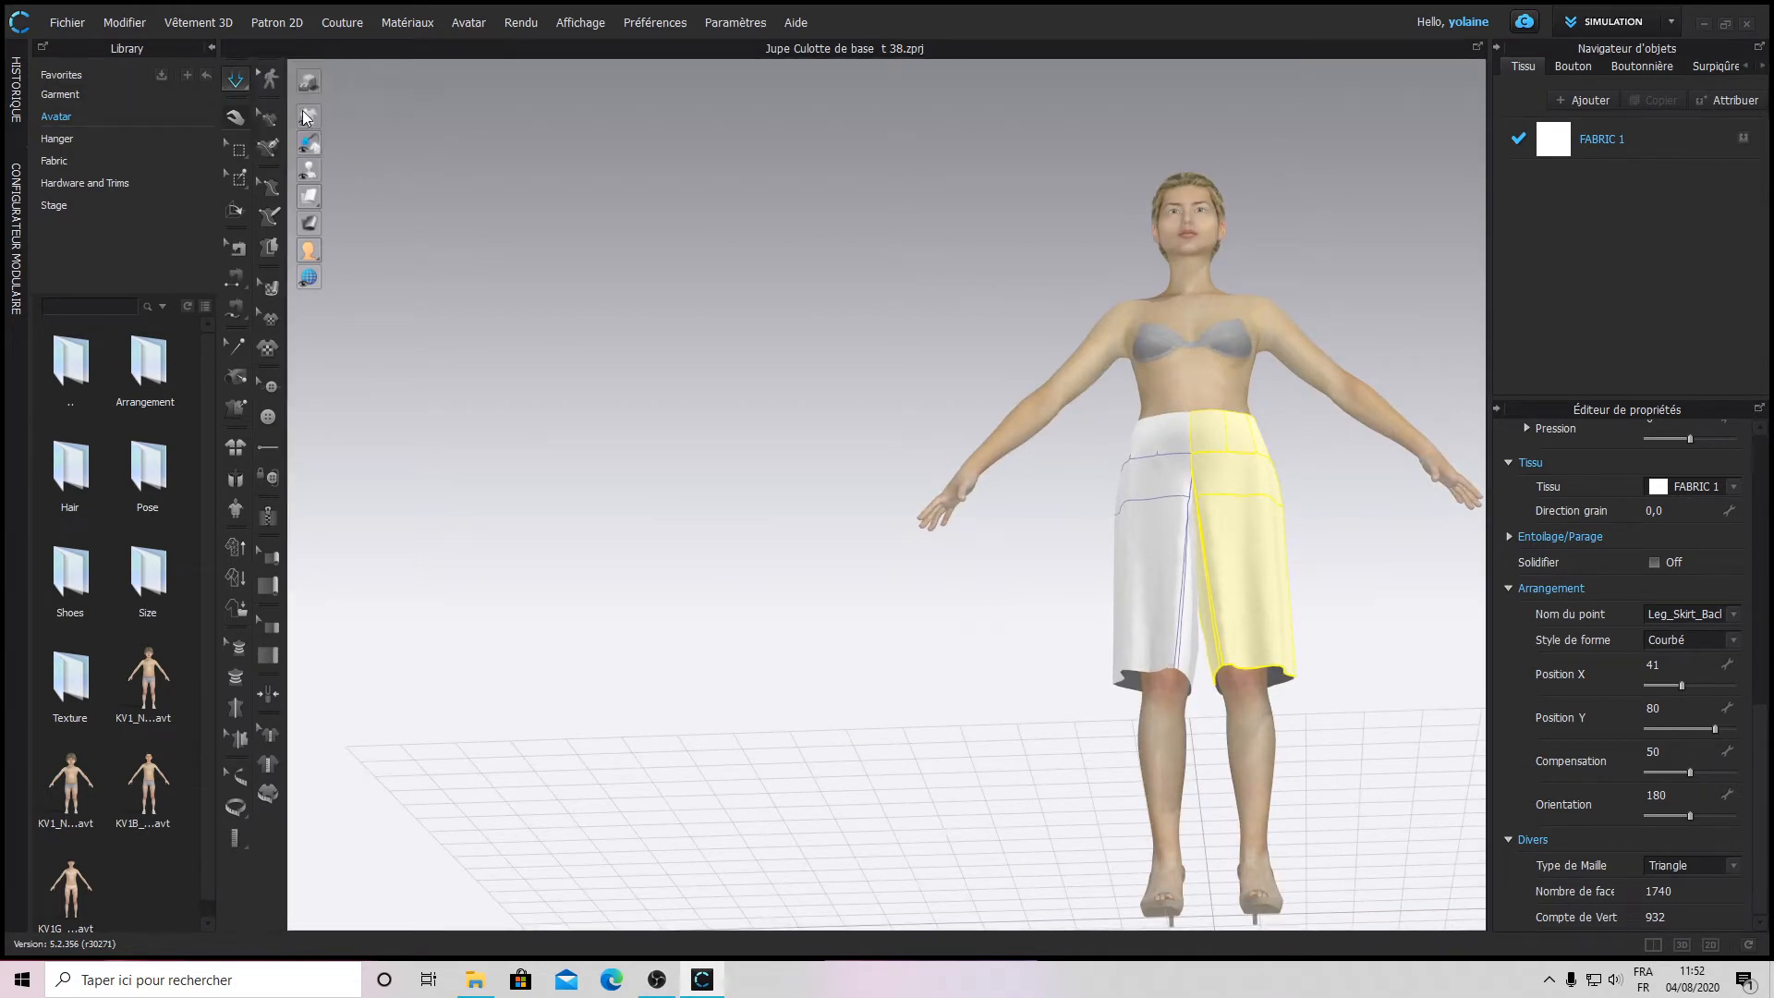
pyautogui.moveTo(1285, 541); pyautogui.dragTo(1311, 614, button='right')
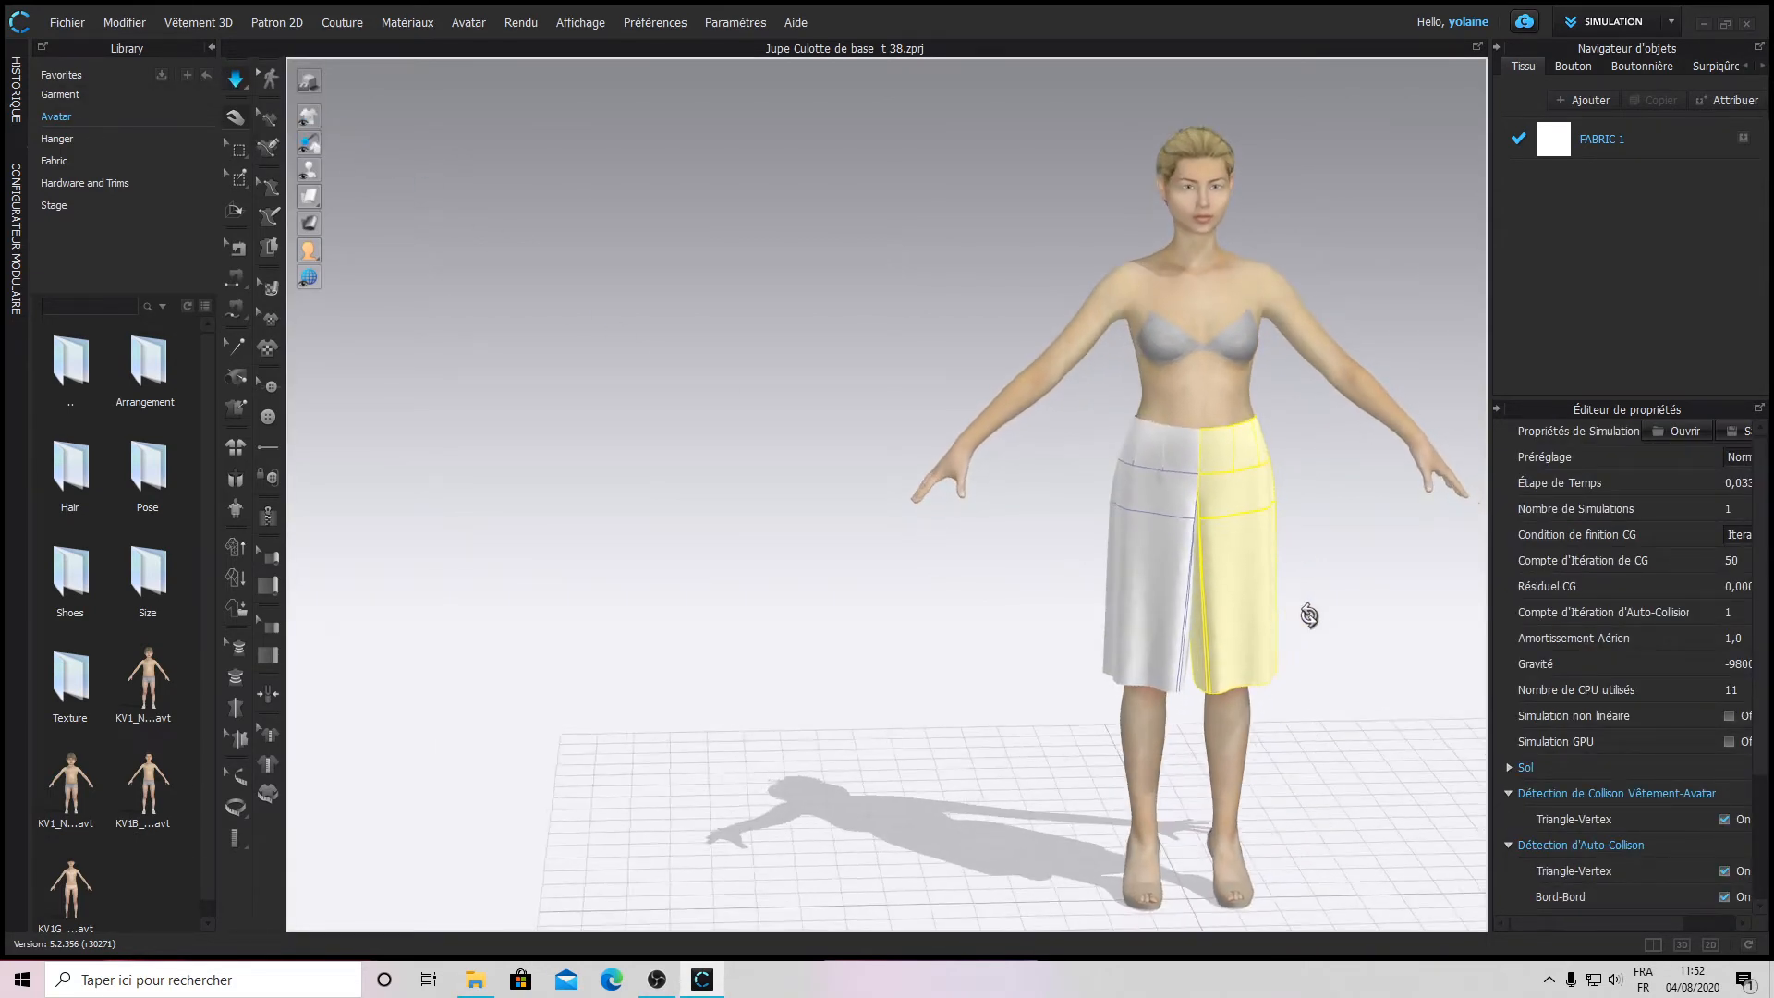
pyautogui.moveTo(1142, 651); pyautogui.dragTo(1275, 626)
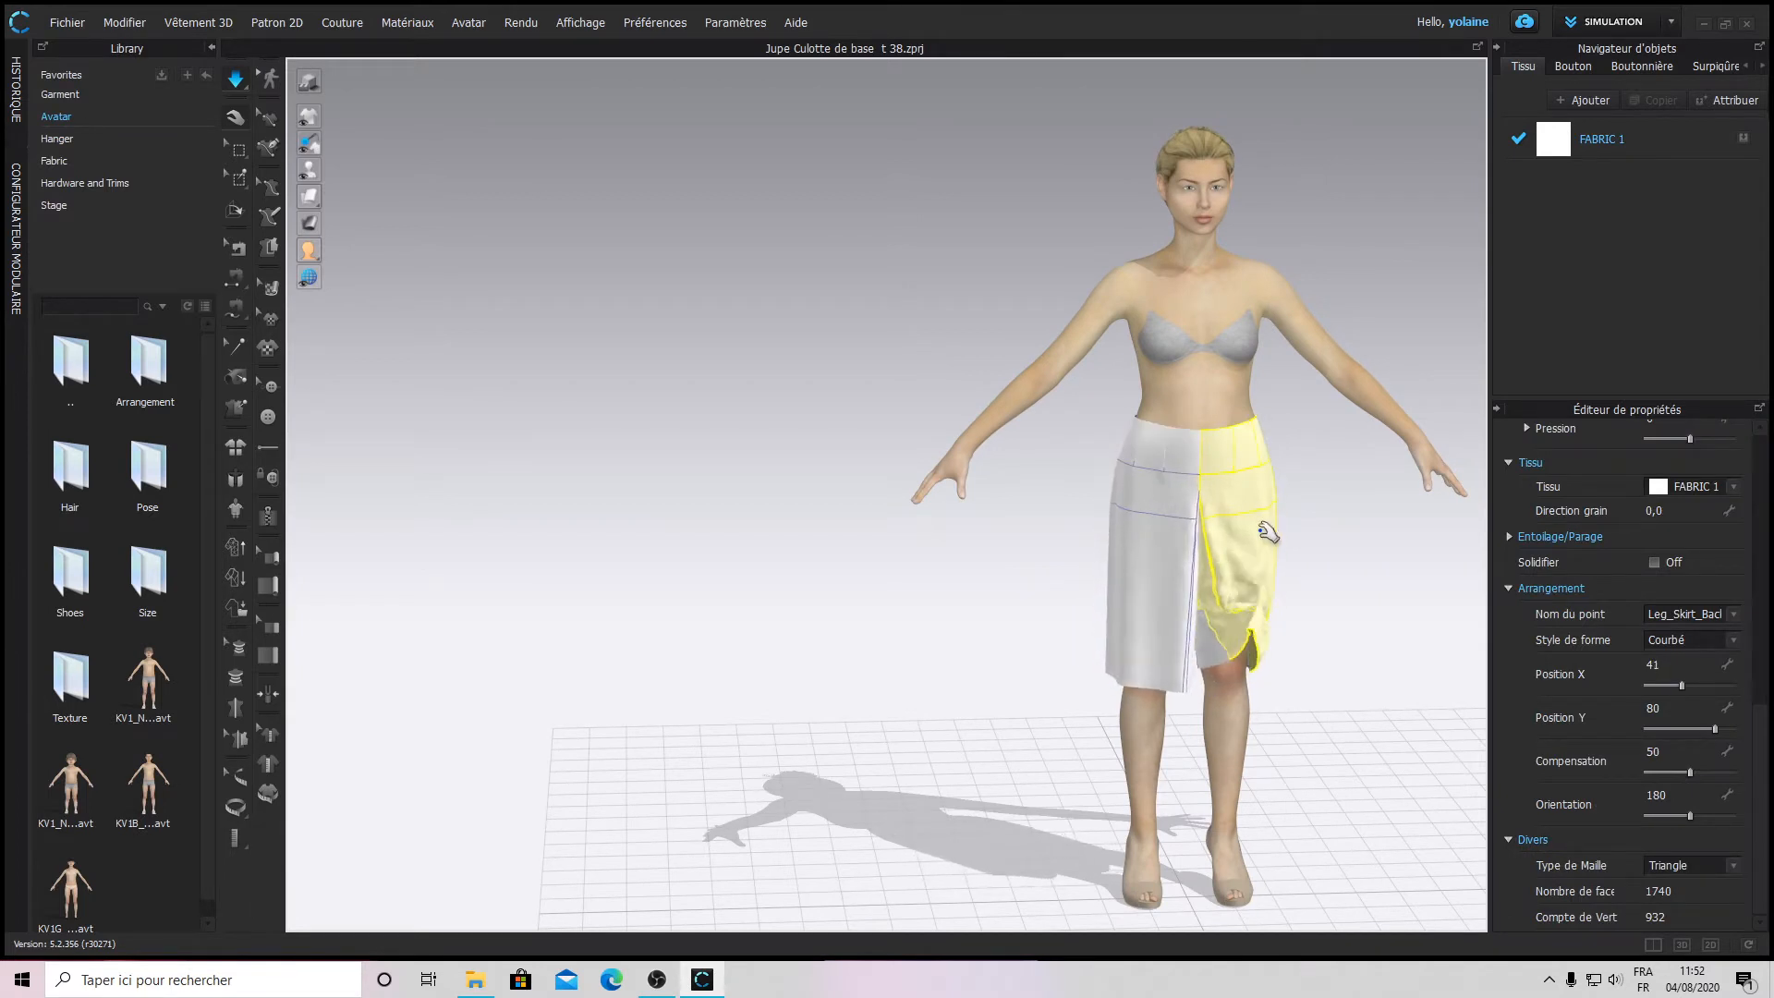
pyautogui.moveTo(1249, 567); pyautogui.dragTo(1283, 605)
pyautogui.moveTo(1309, 617); pyautogui.dragTo(1186, 649, button='right')
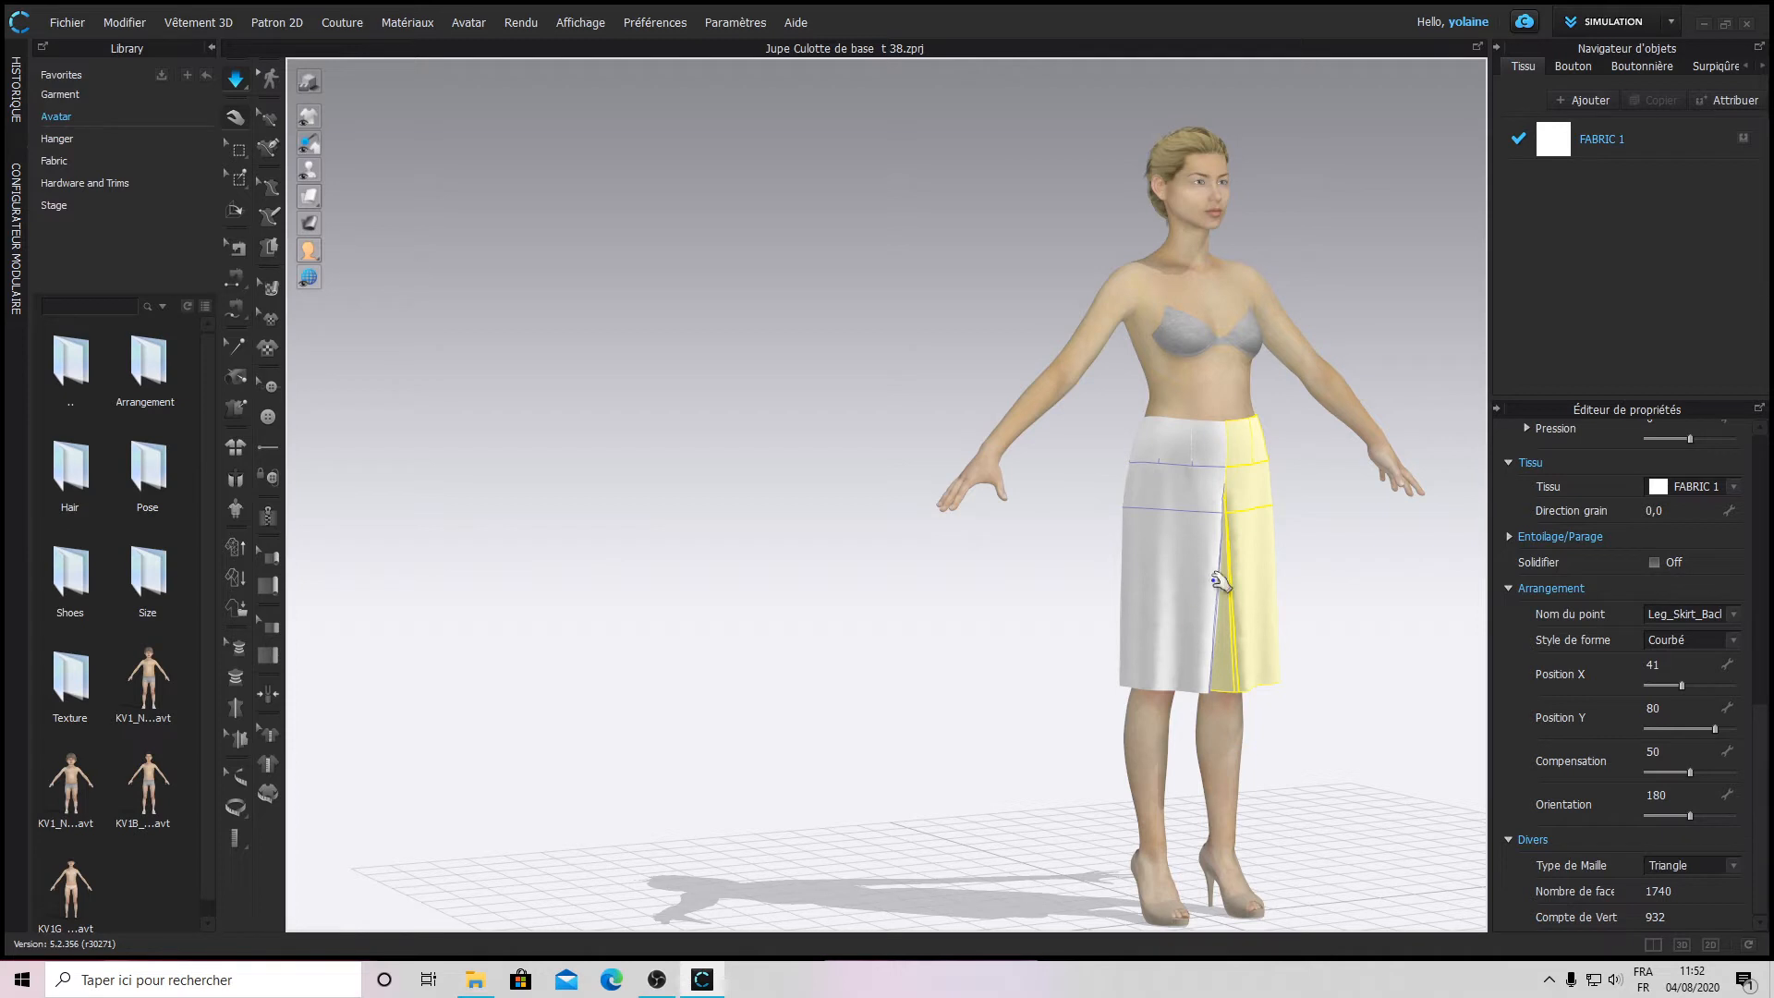
# - Show the avatar from the front, clear the selection, and switch the simulation to Essayage (tissu précis)
pyautogui.press('2')
pyautogui.click(471, 118)
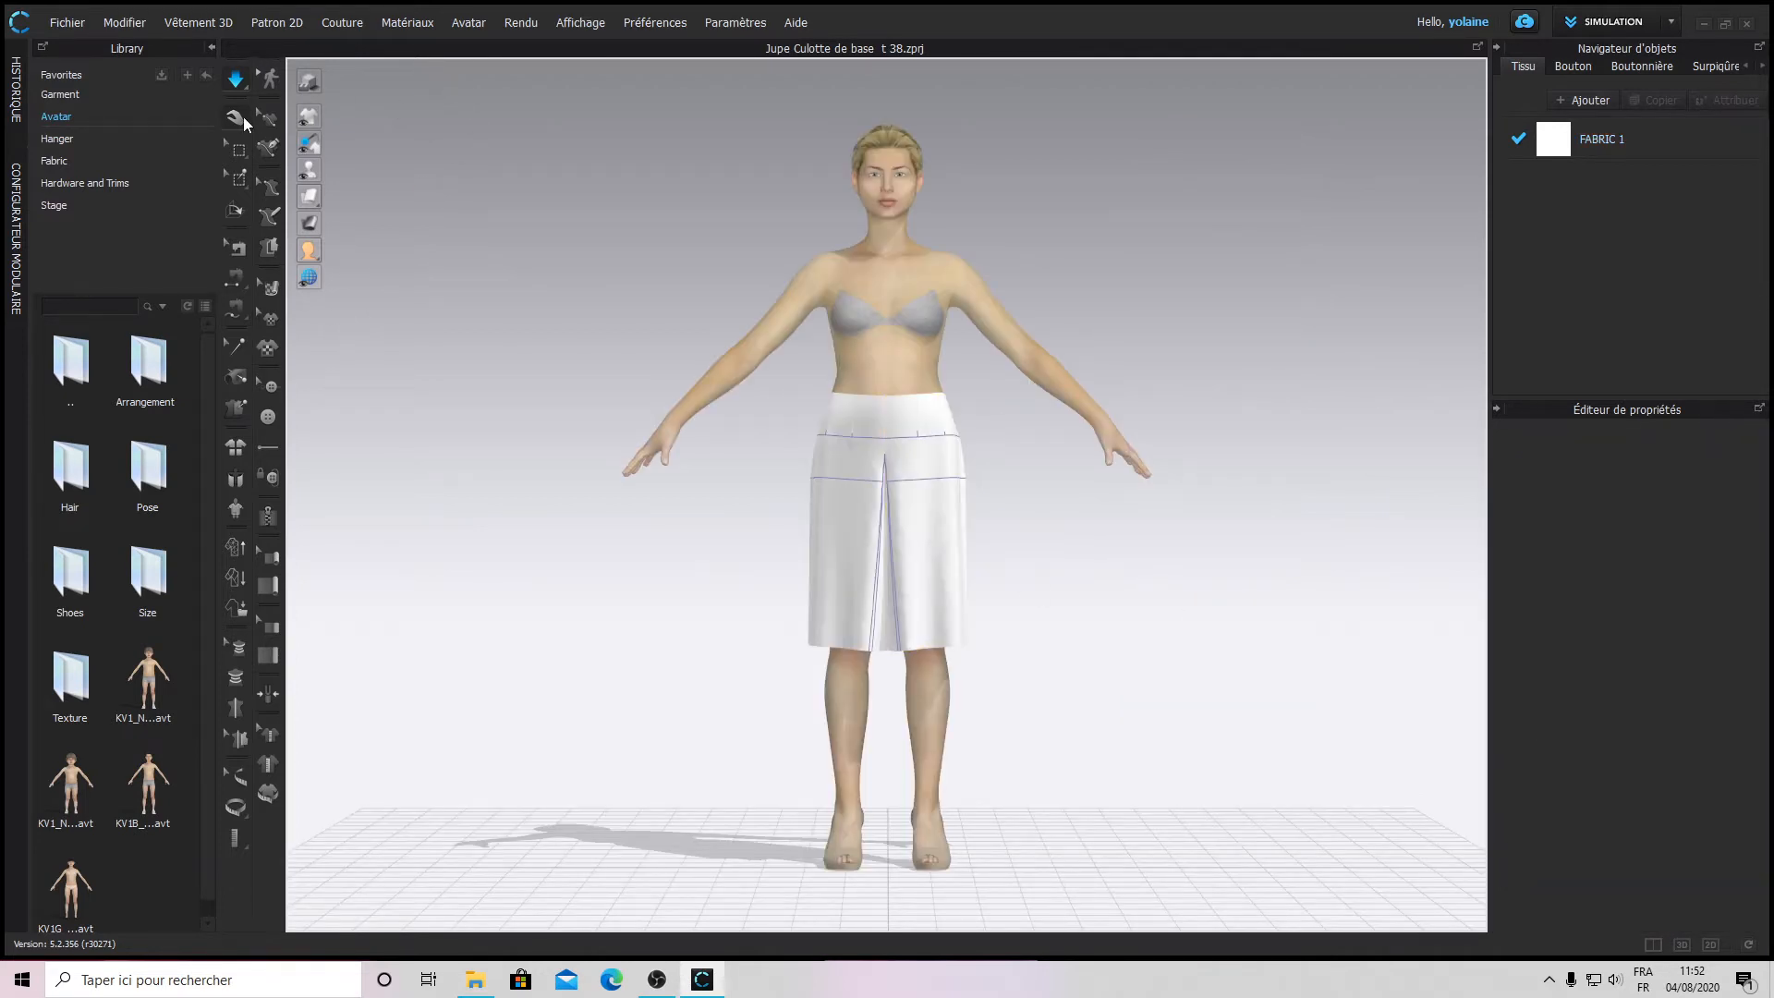
pyautogui.click(236, 79)
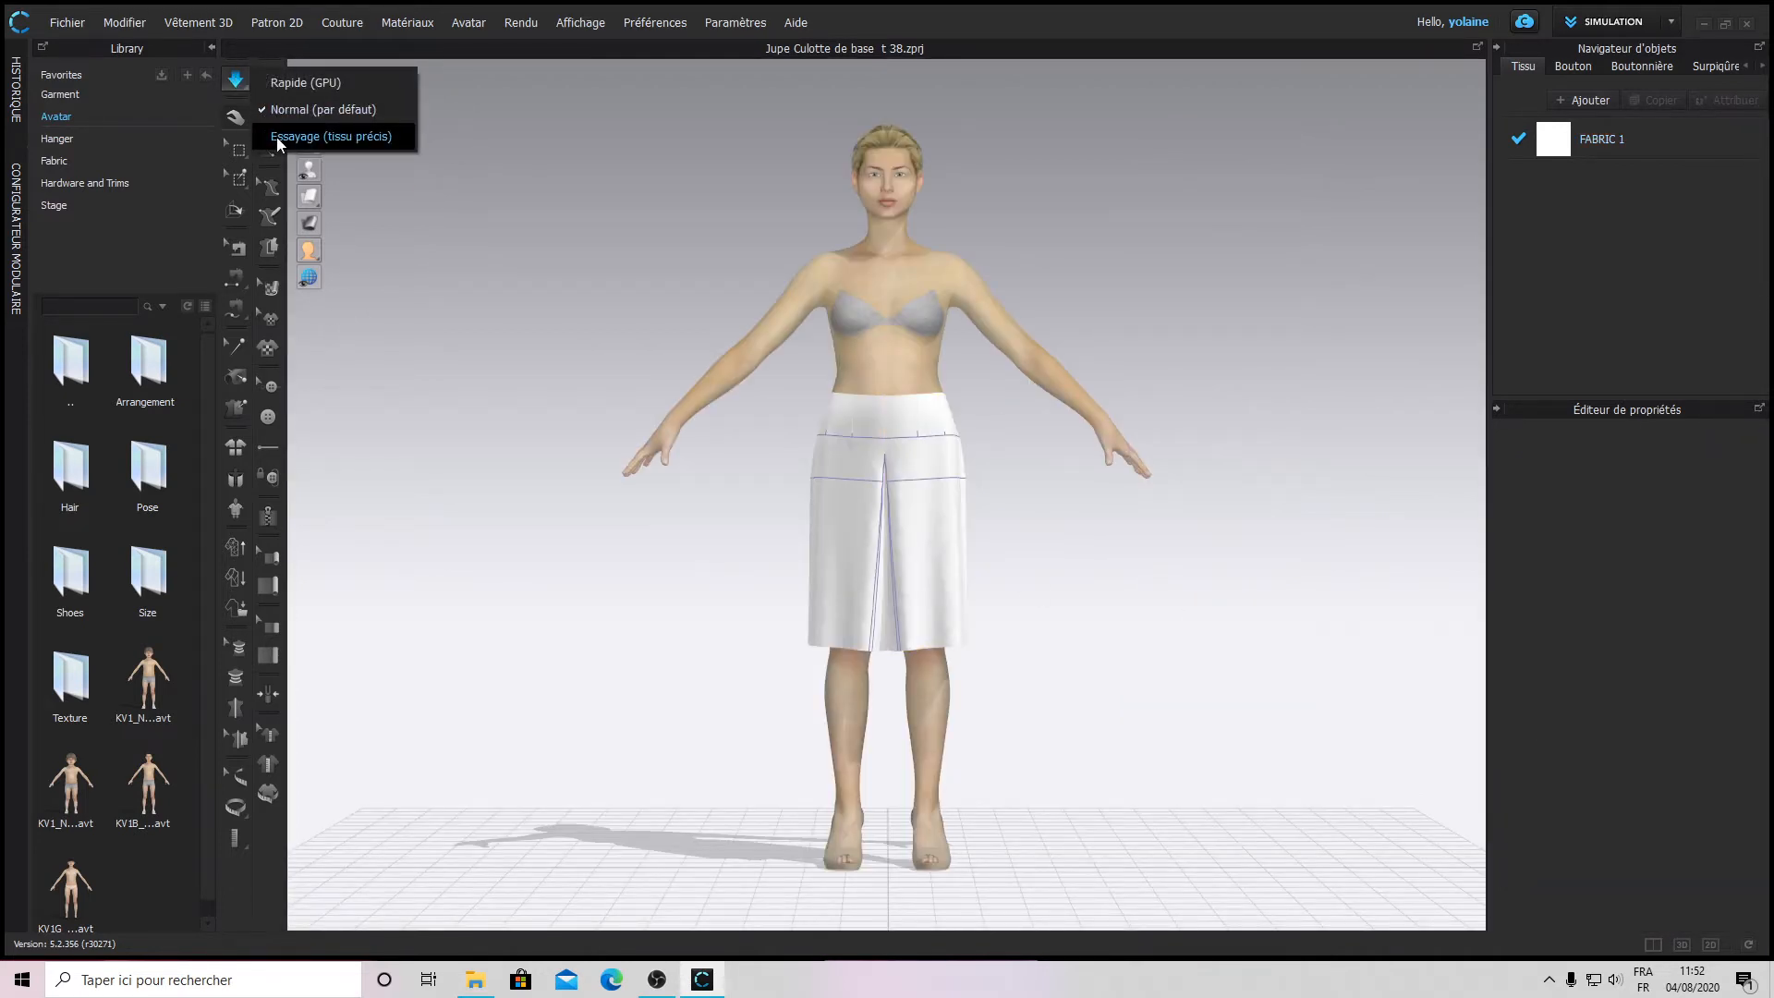
pyautogui.click(330, 137)
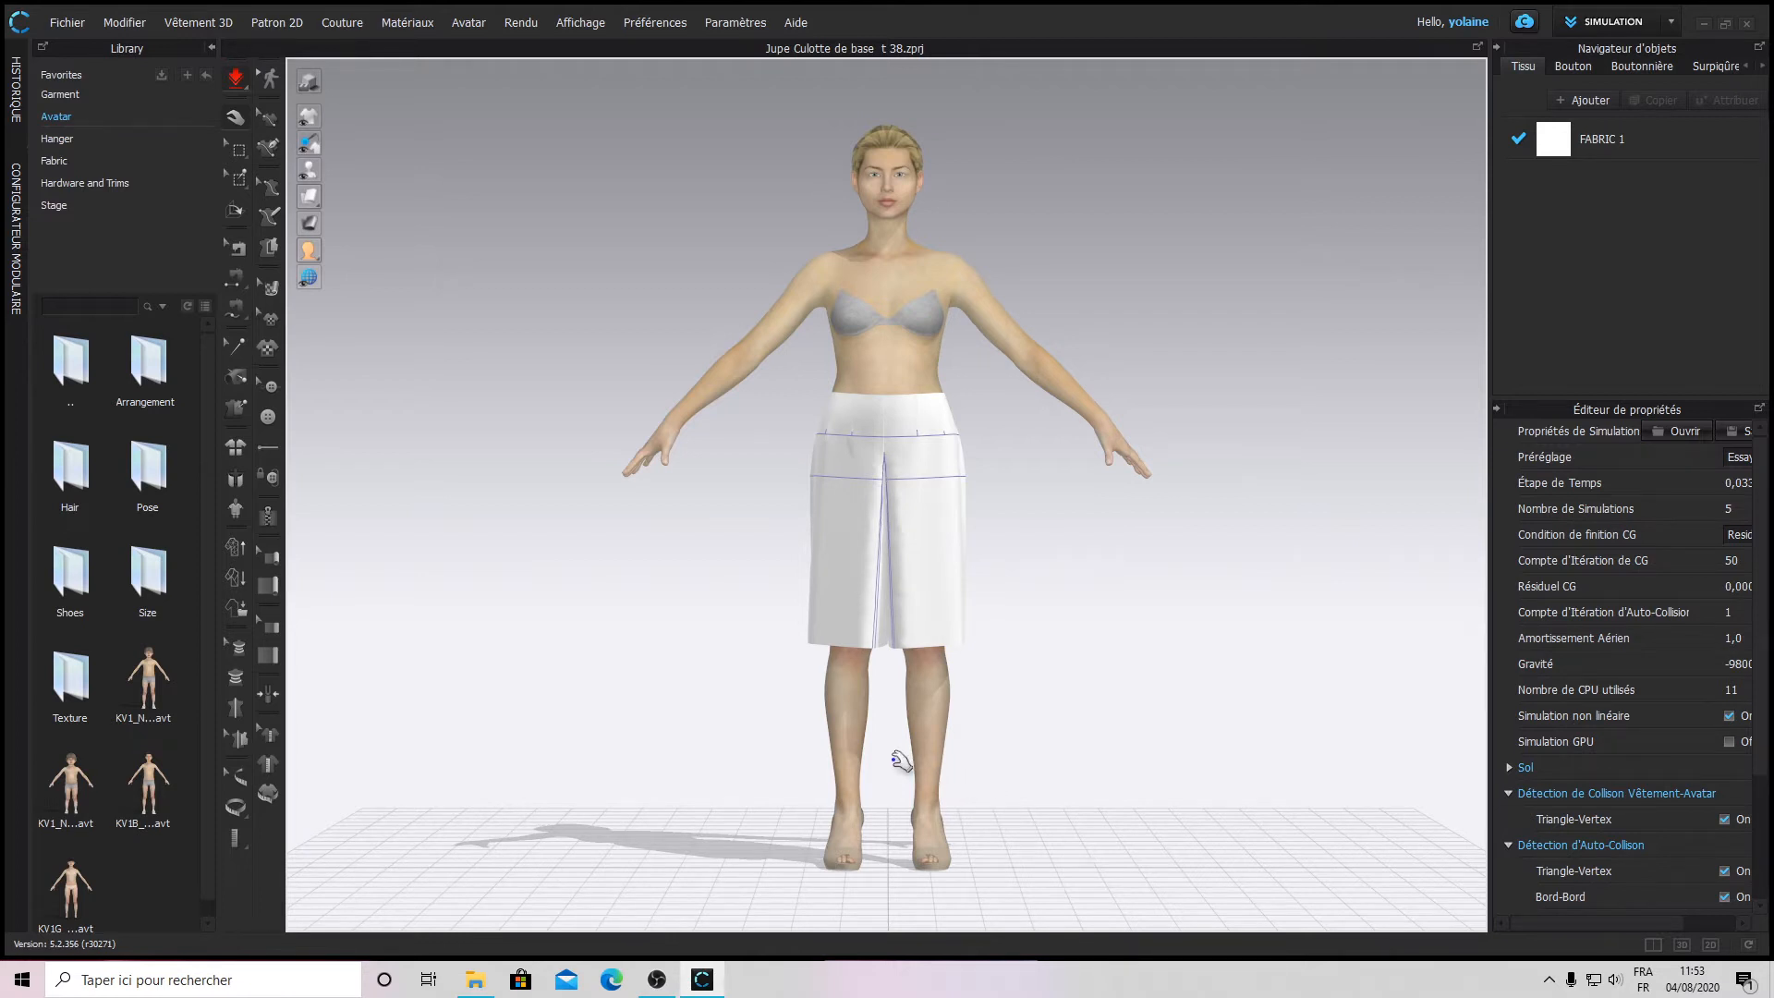
# - Pull the lower parts and sides of both front leg panels in the precise-fabric simulation
pyautogui.scroll(5, 873, 744)
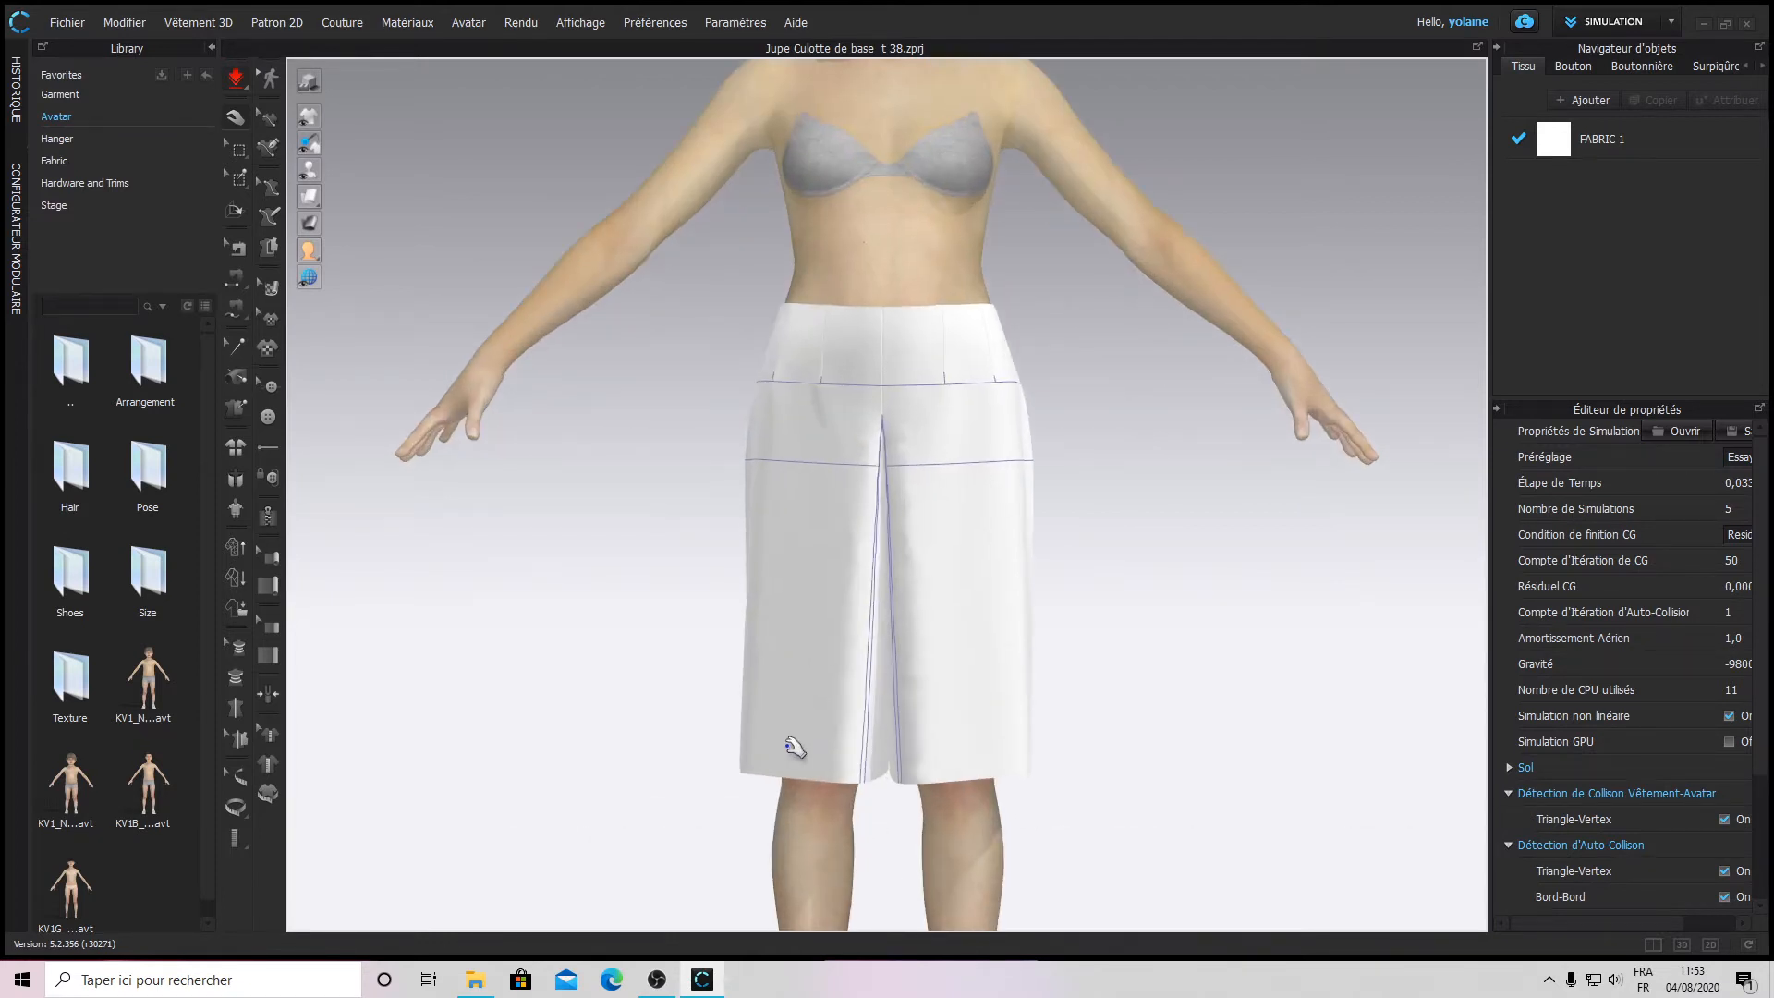
pyautogui.moveTo(788, 746)
pyautogui.mouseDown()
pyautogui.moveTo(717, 705)
pyautogui.moveTo(772, 717)
pyautogui.mouseUp()
pyautogui.moveTo(970, 710); pyautogui.dragTo(1054, 671)
pyautogui.moveTo(1016, 590); pyautogui.dragTo(1027, 510)
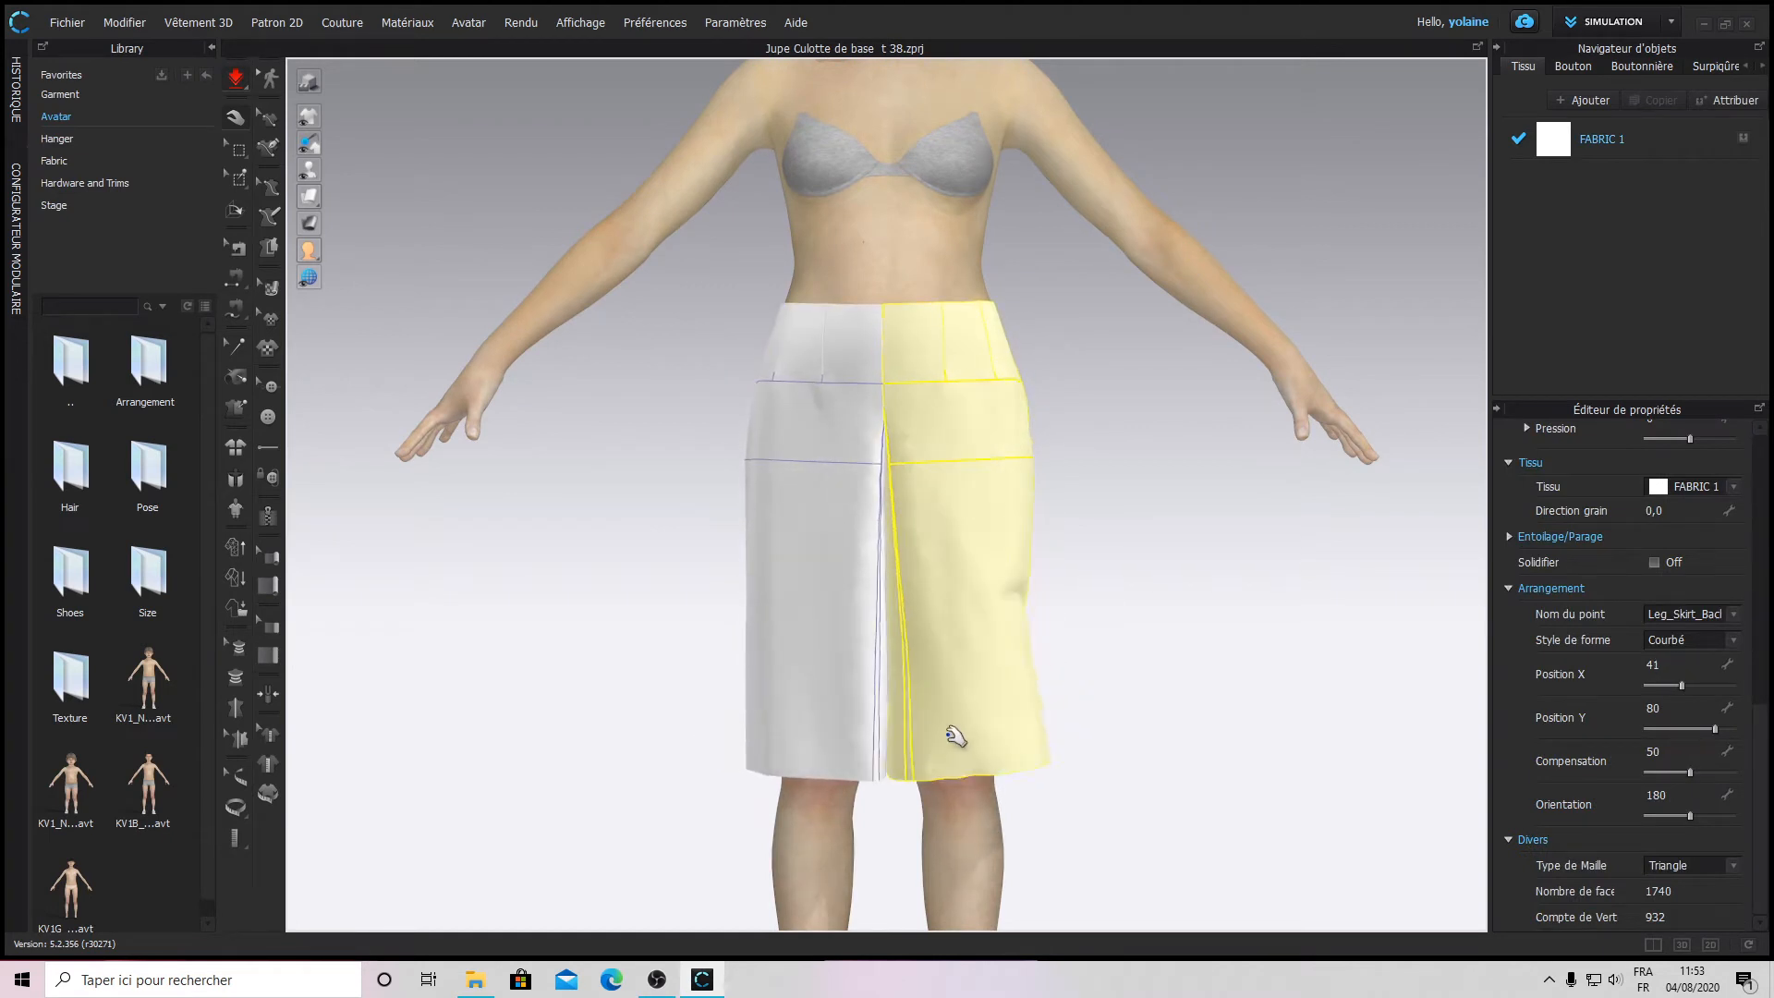
pyautogui.moveTo(832, 721); pyautogui.dragTo(820, 645)
pyautogui.moveTo(1008, 512); pyautogui.dragTo(1029, 554)
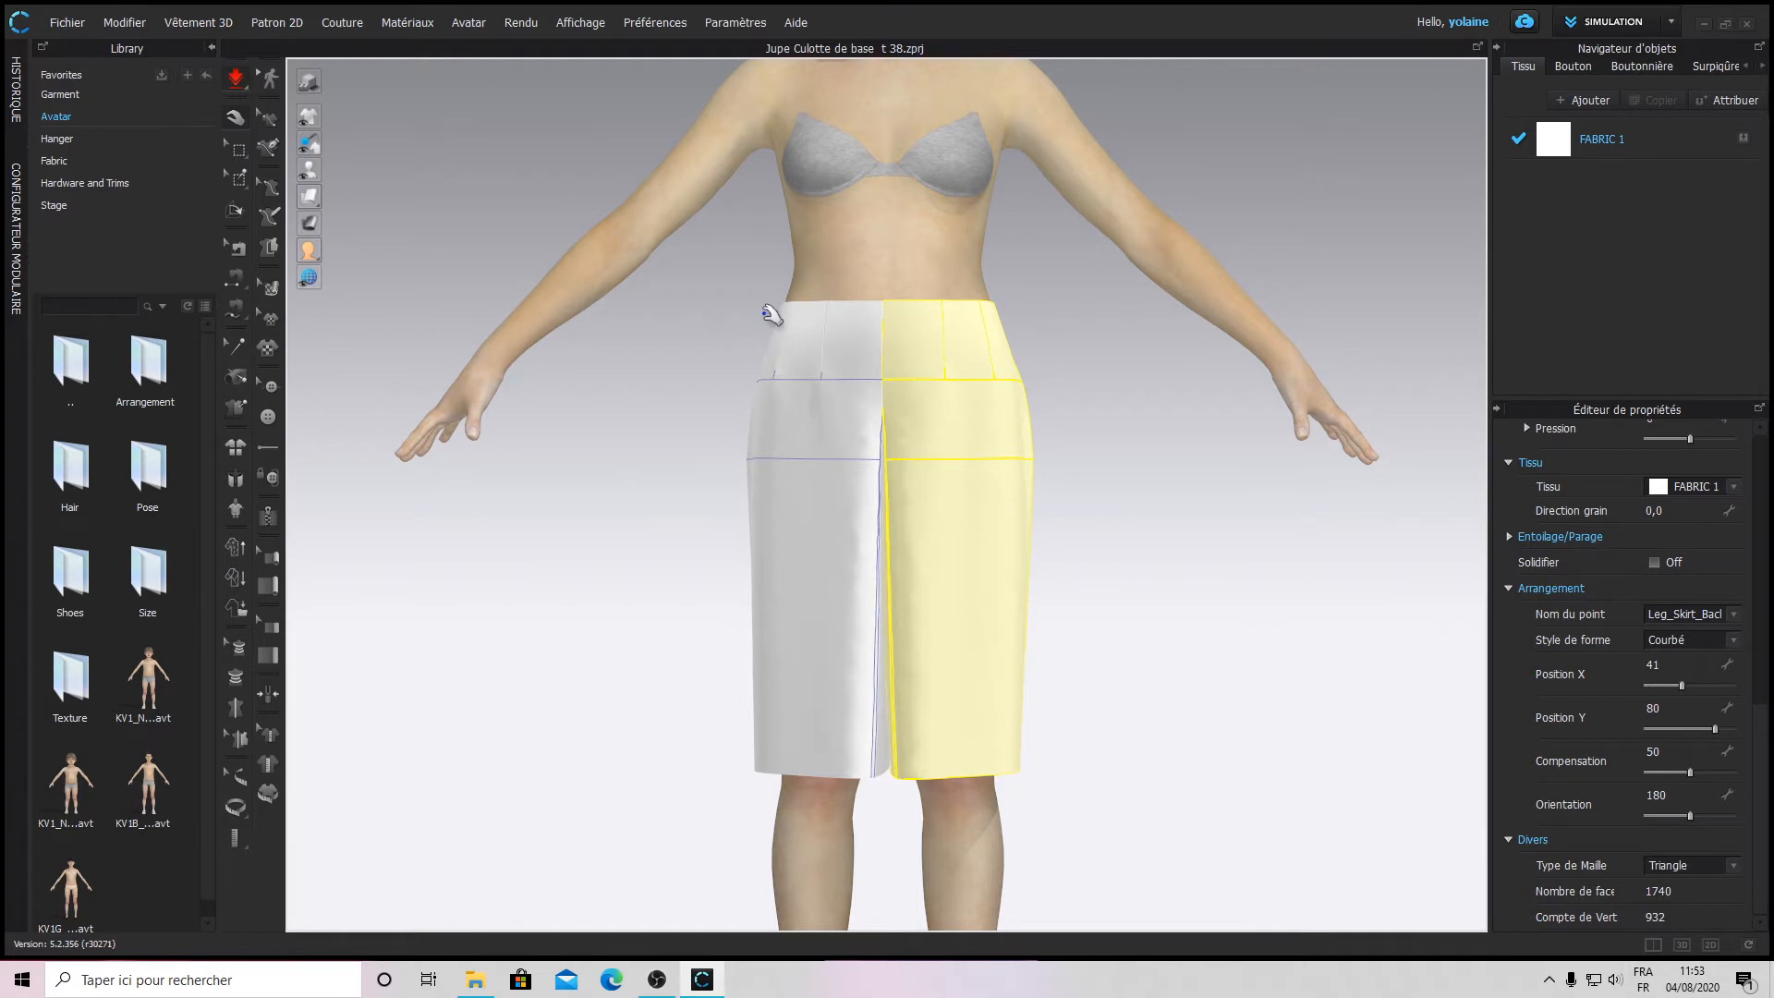
# - Raise and even out the skirt's waist at both sides of the front
pyautogui.moveTo(792, 298); pyautogui.dragTo(790, 282)
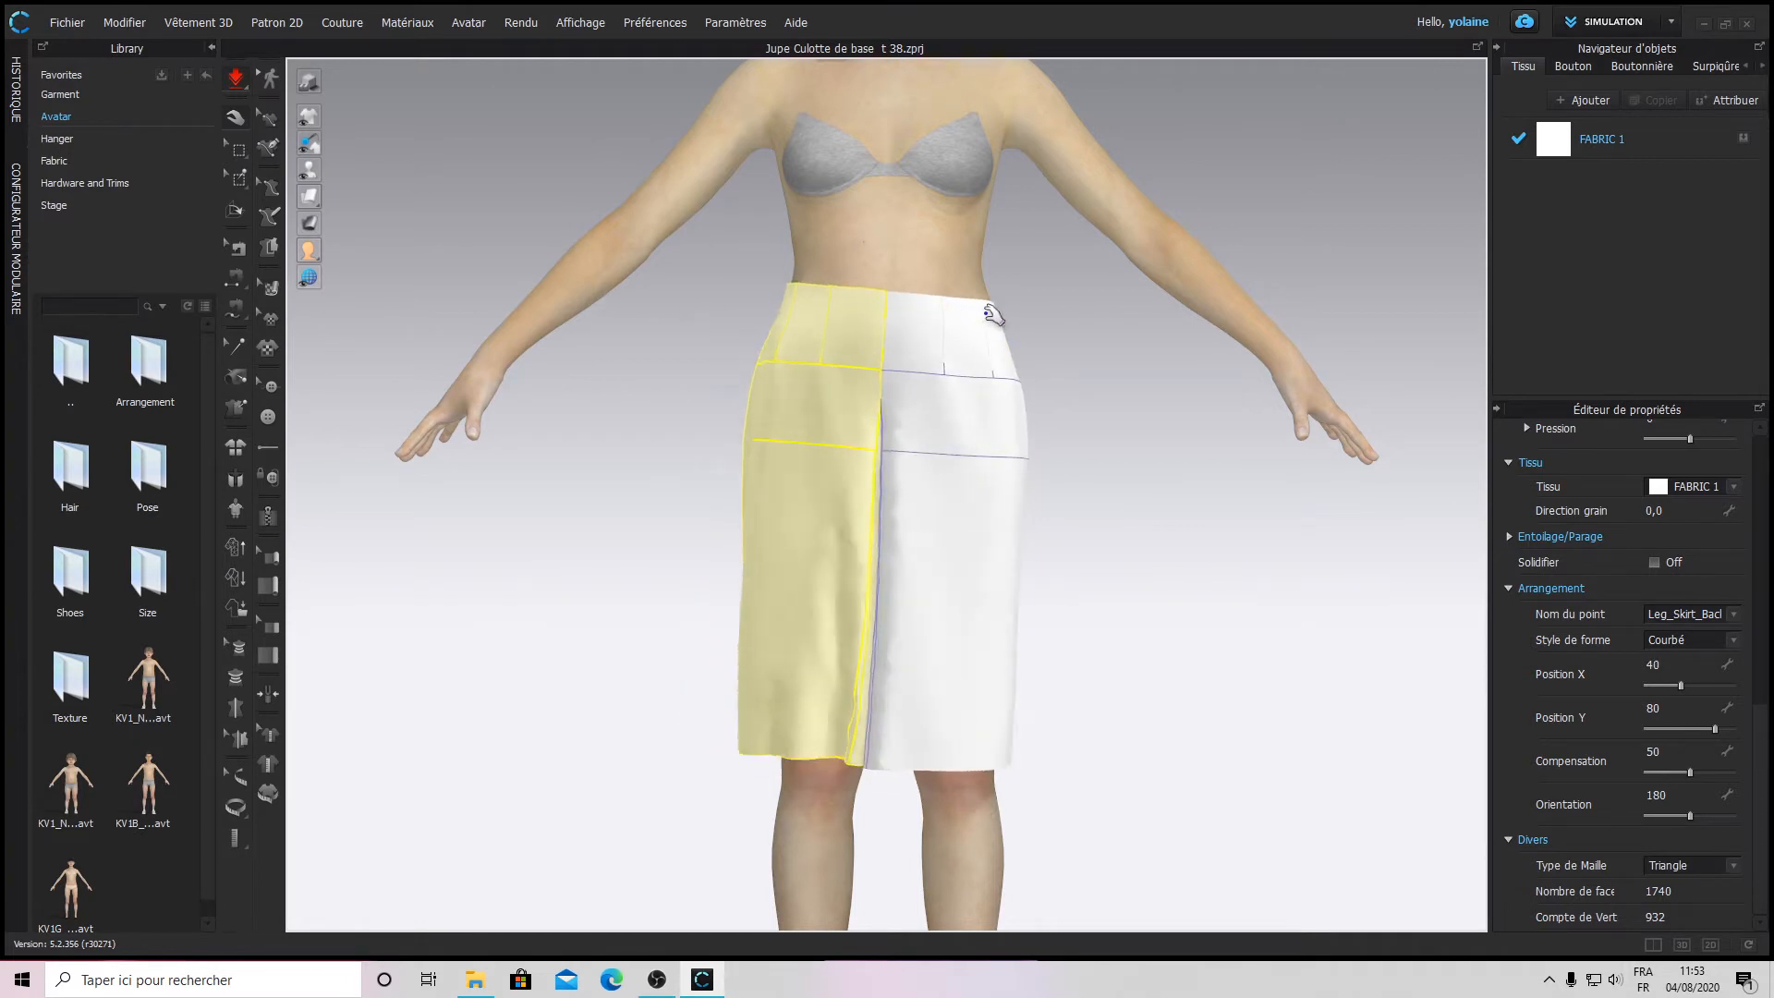
pyautogui.click(982, 275)
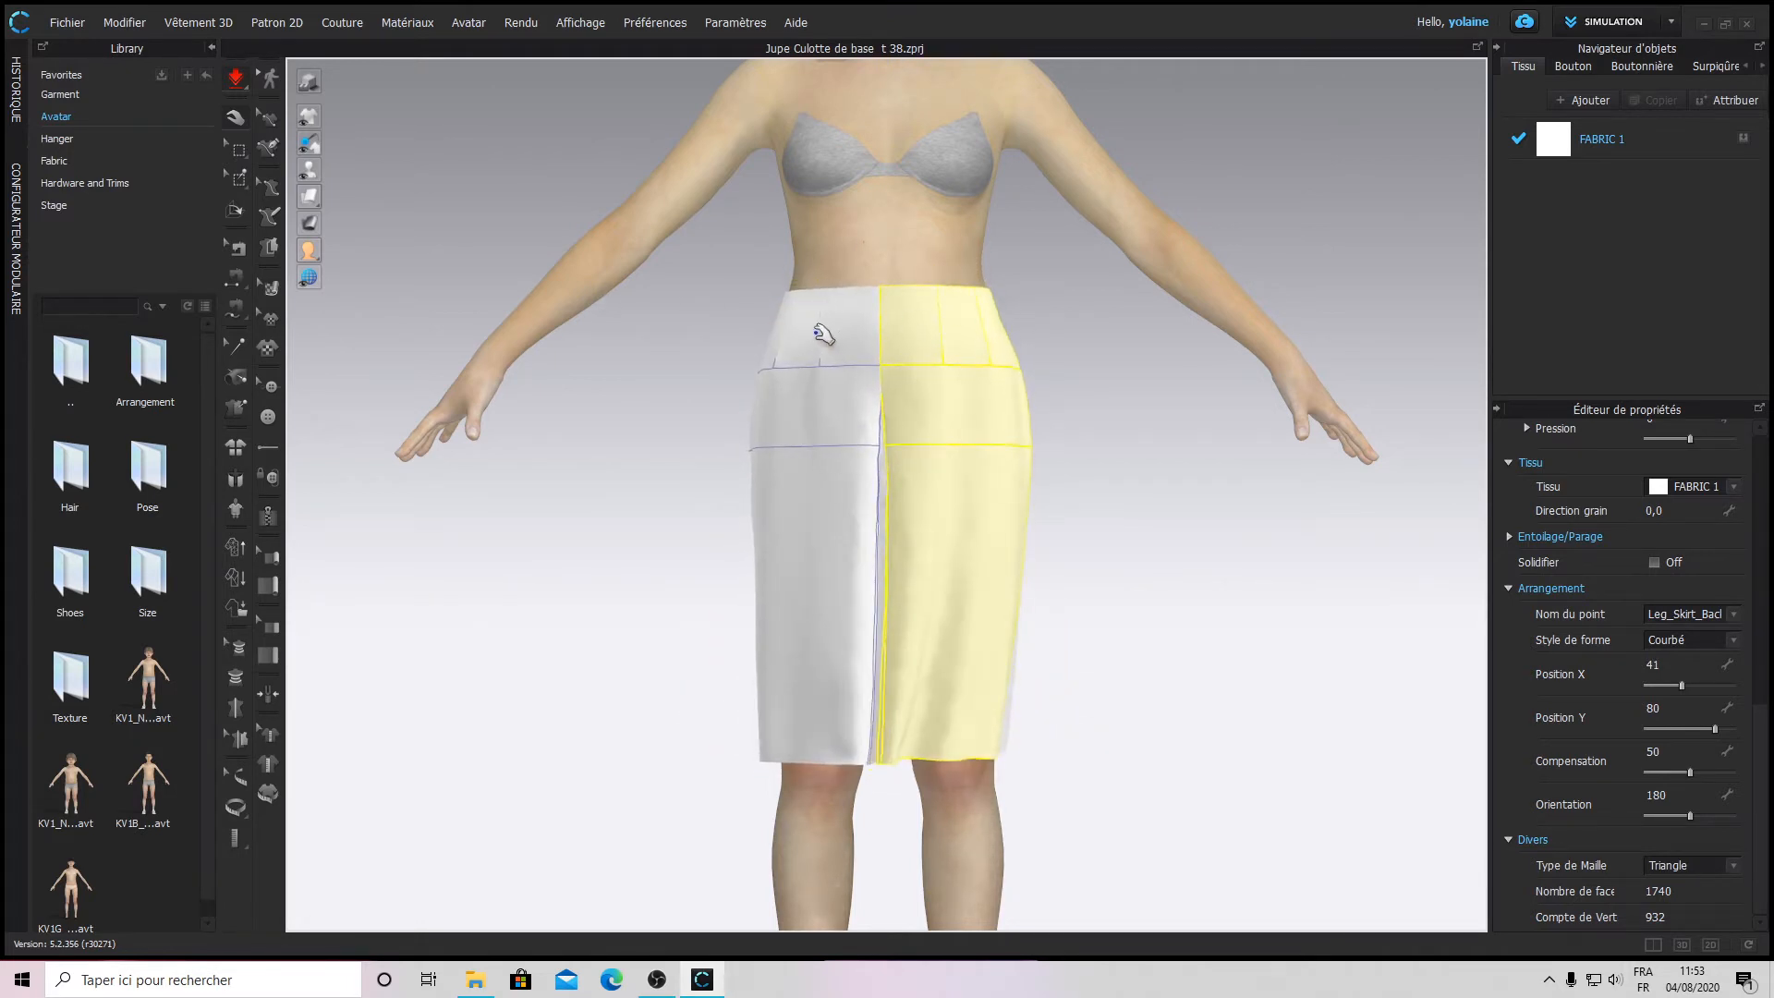
pyautogui.moveTo(795, 301)
pyautogui.mouseDown()
pyautogui.moveTo(802, 287)
pyautogui.moveTo(812, 305)
pyautogui.mouseUp()
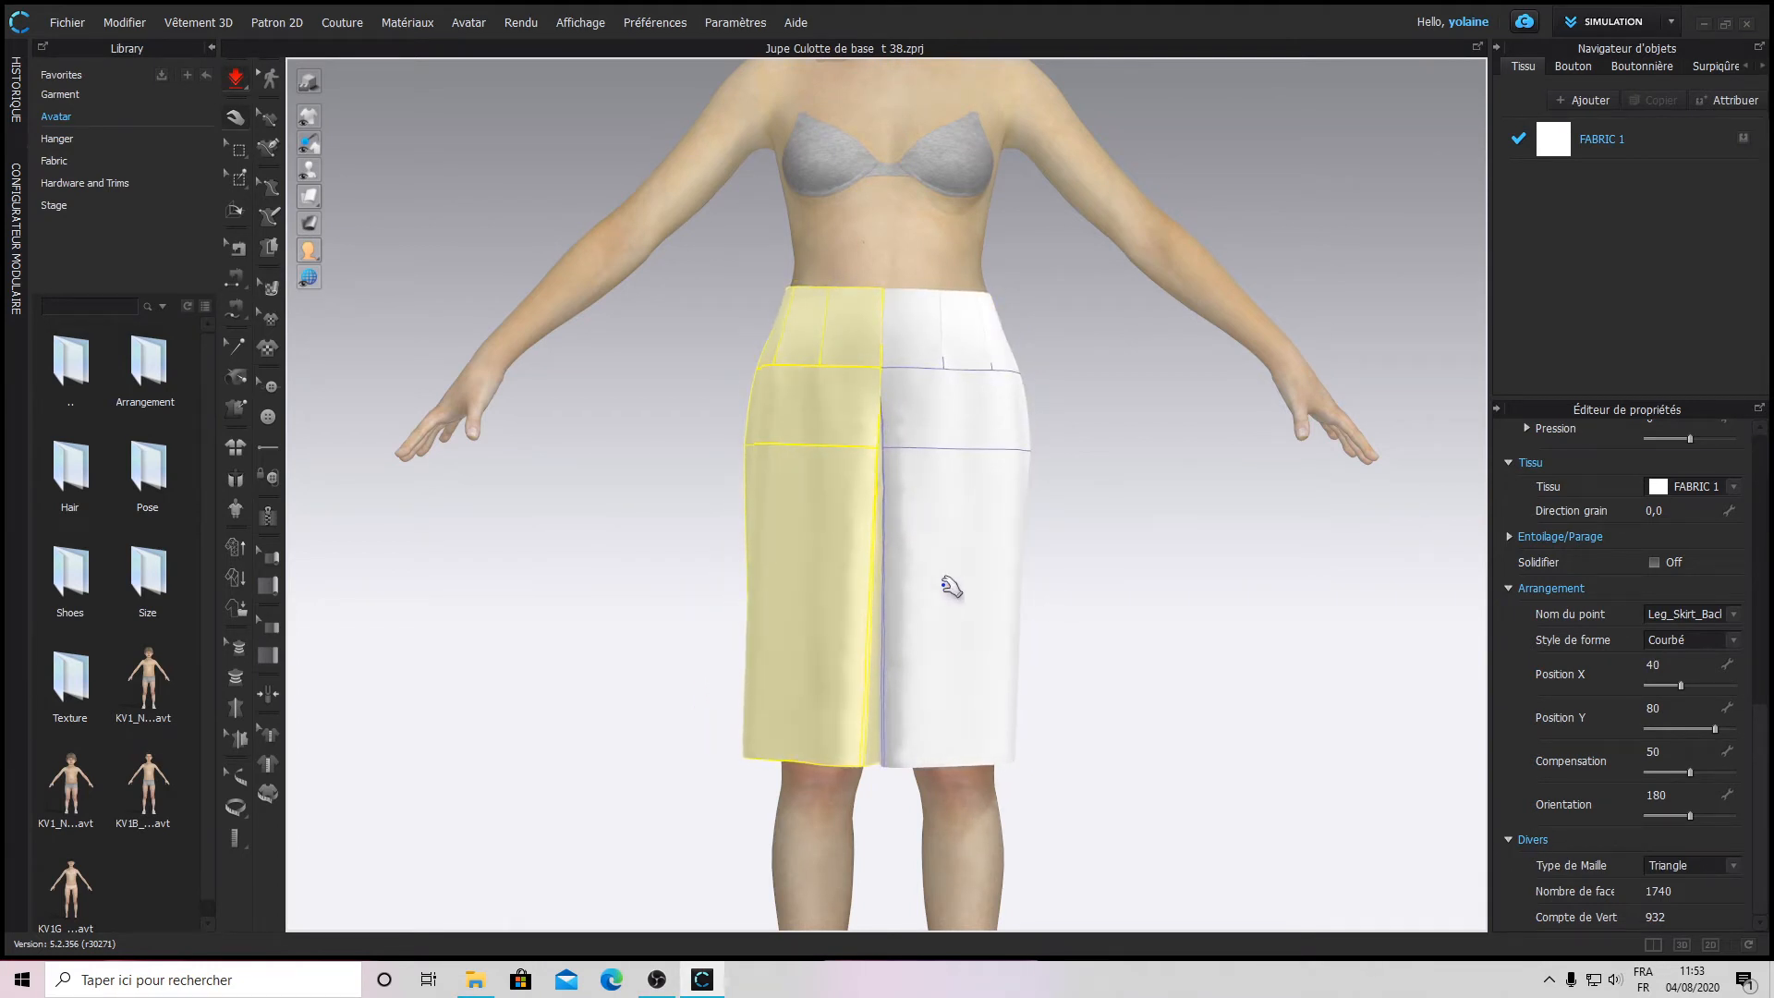
# - Return the simulation to Normal (par défaut) and clear the panel selection
pyautogui.click(244, 93)
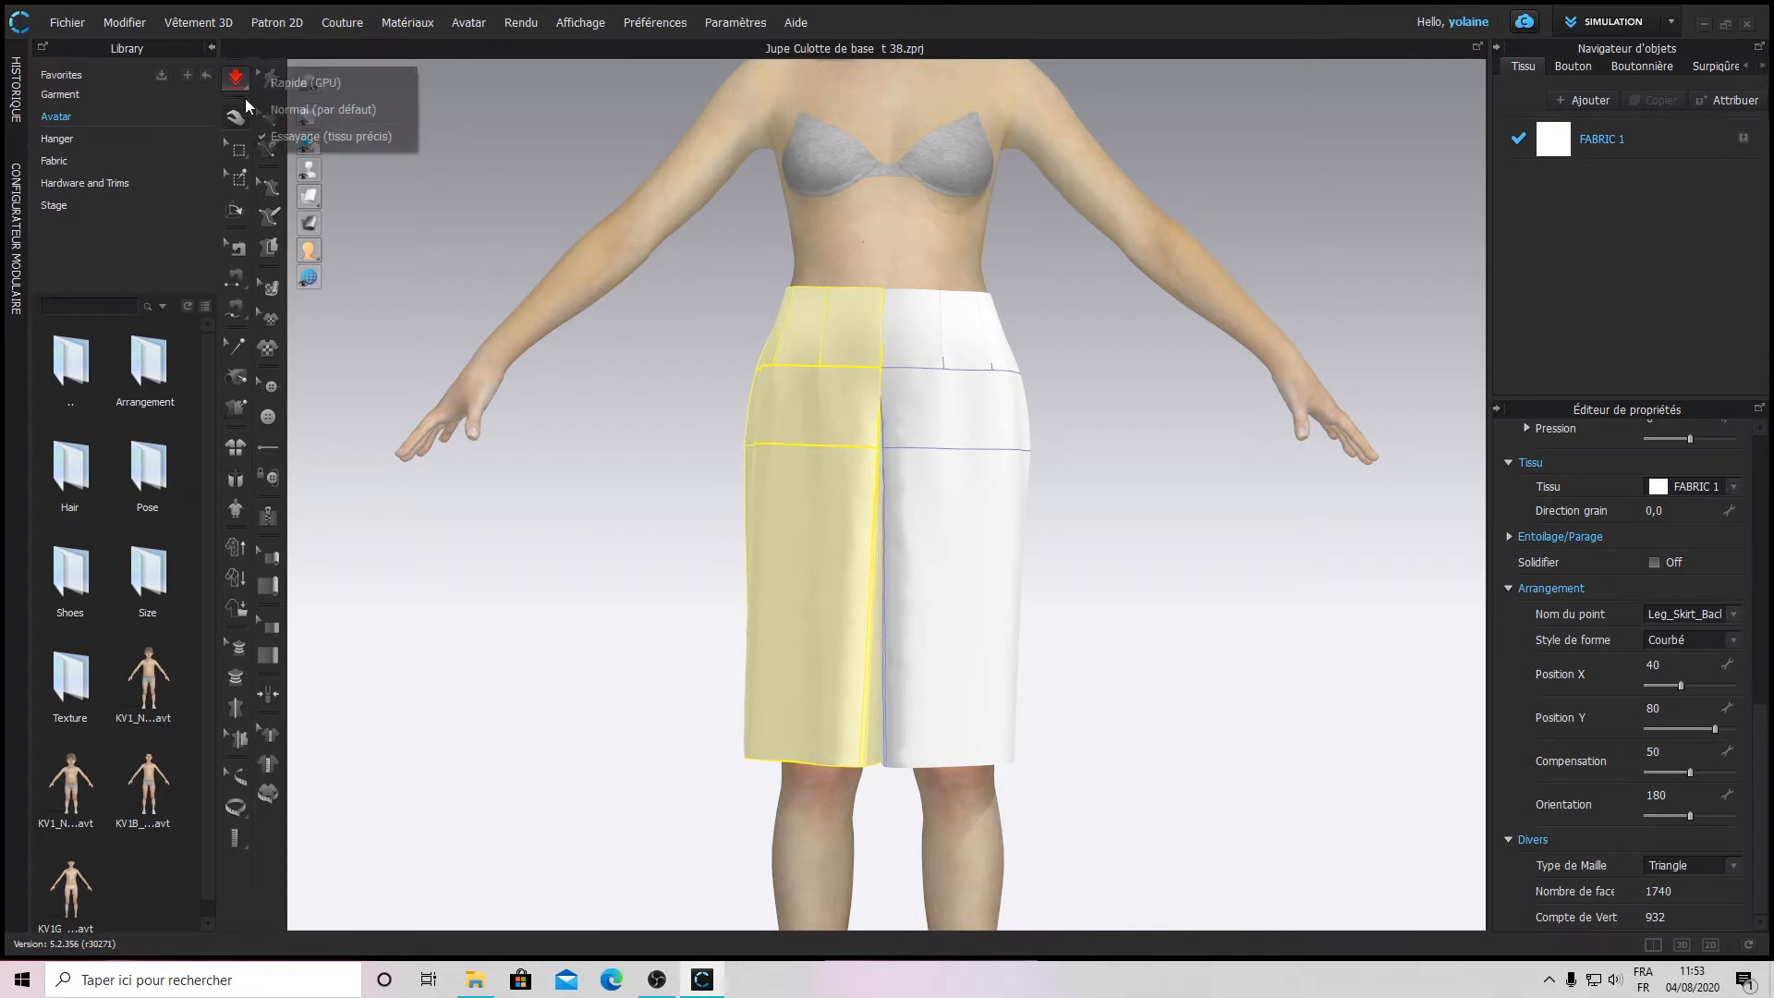
pyautogui.click(343, 113)
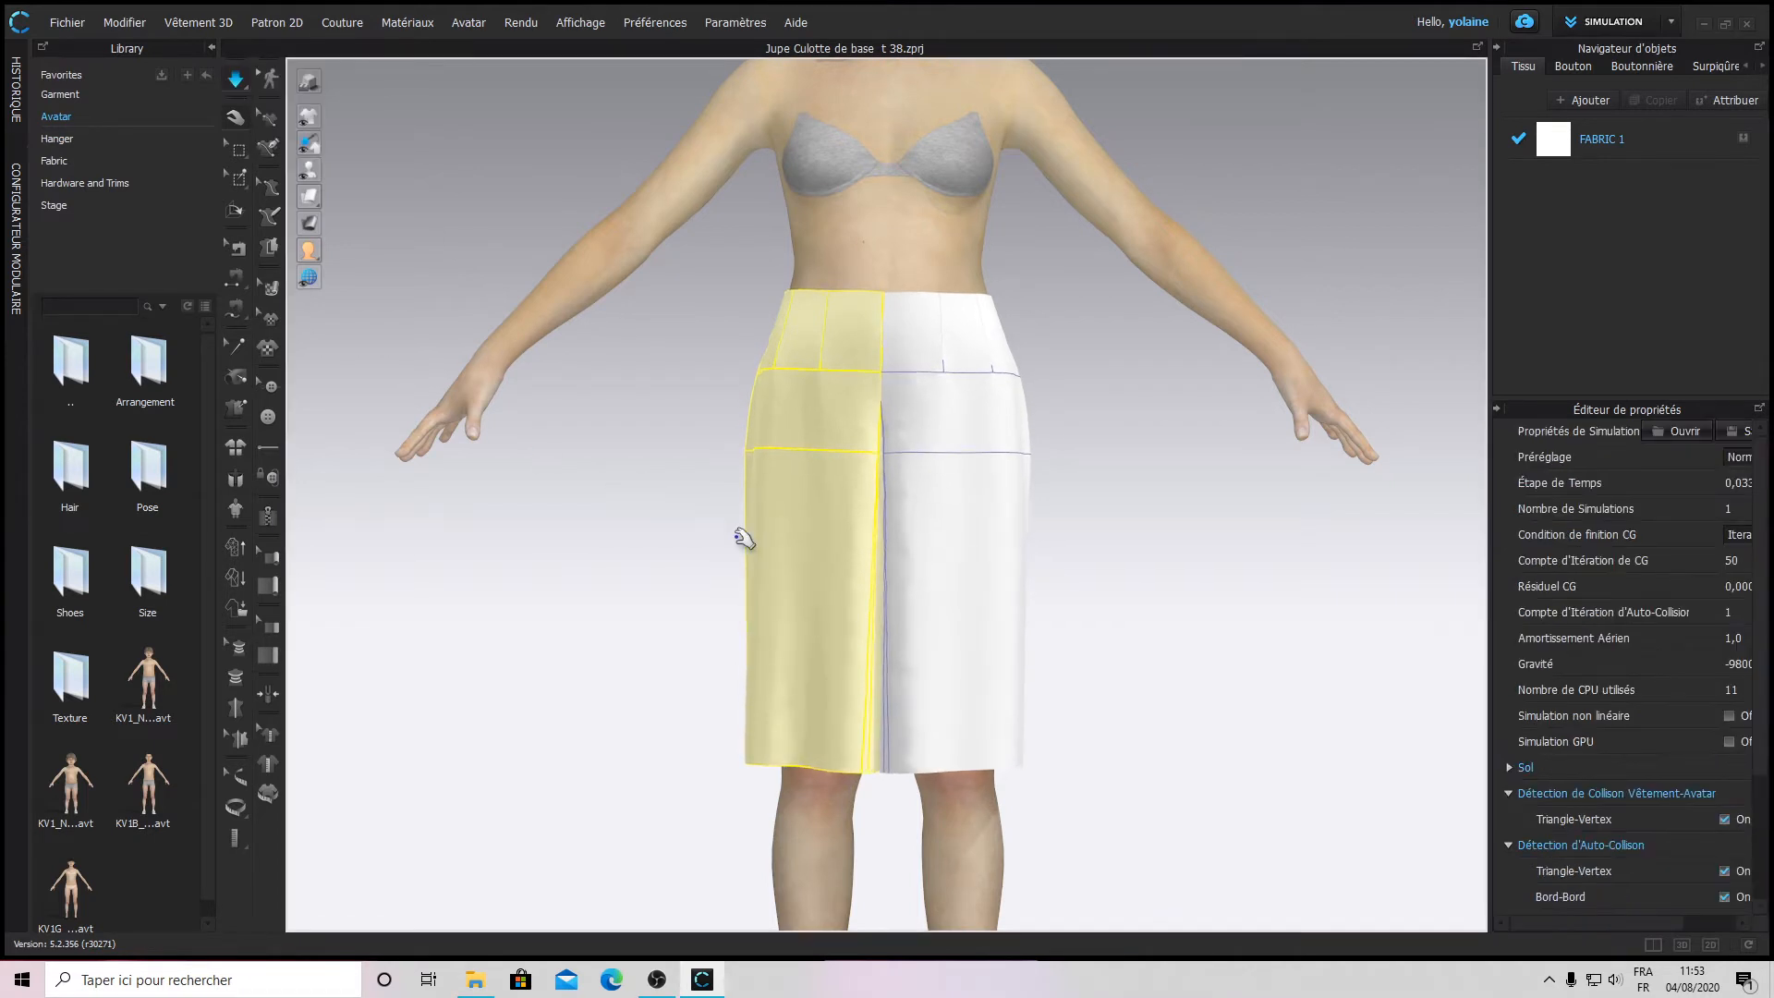
pyautogui.click(1192, 430)
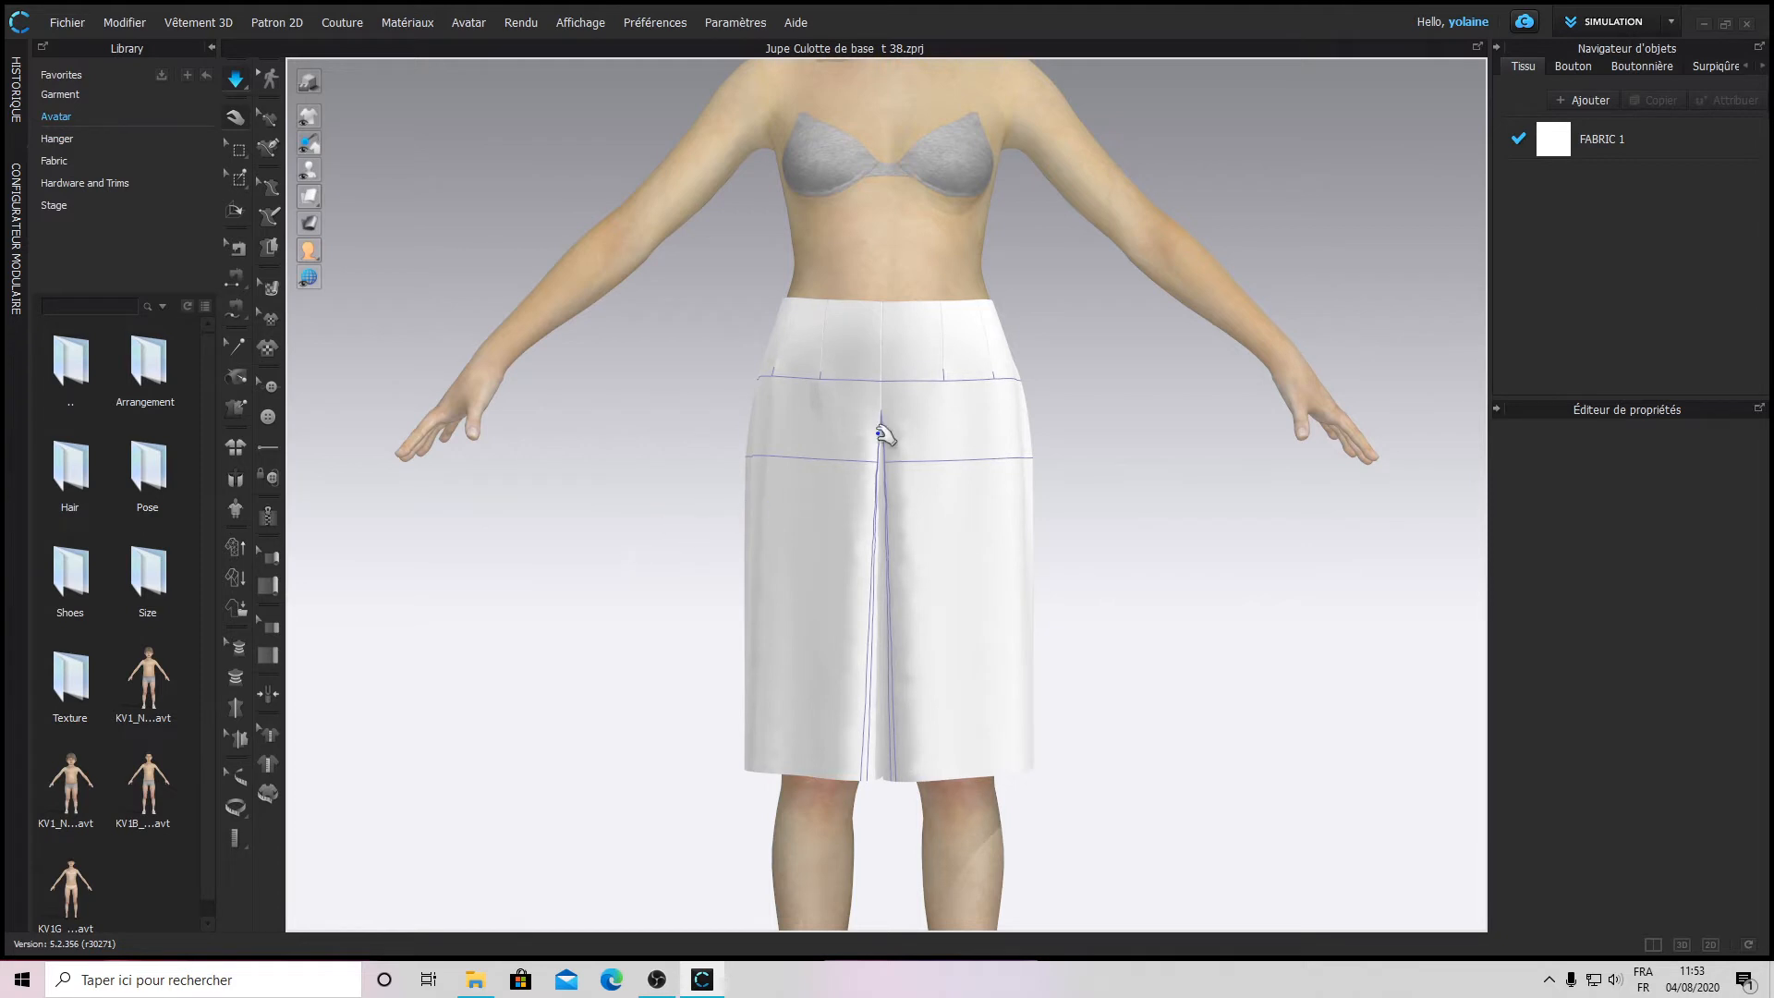
# - Display the garment as a mesh and examine it around the waist and hips
pyautogui.scroll(-3, 949, 637)
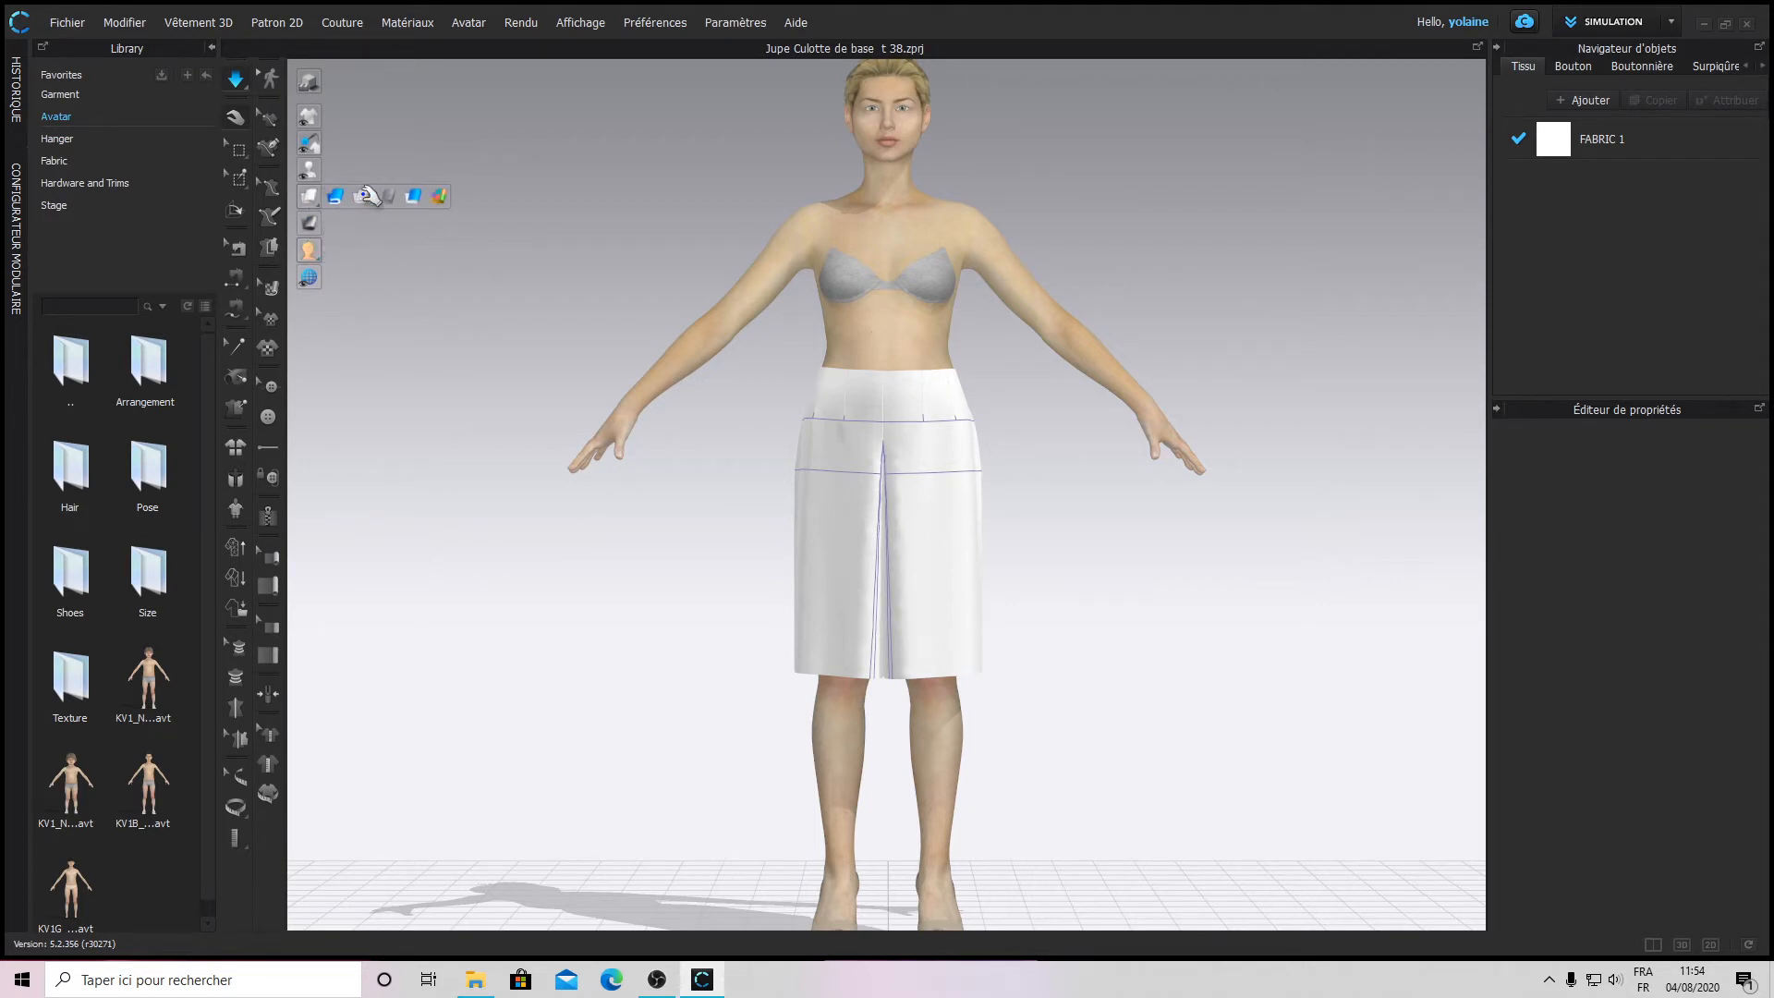
pyautogui.click(367, 196)
pyautogui.scroll(10, 844, 468)
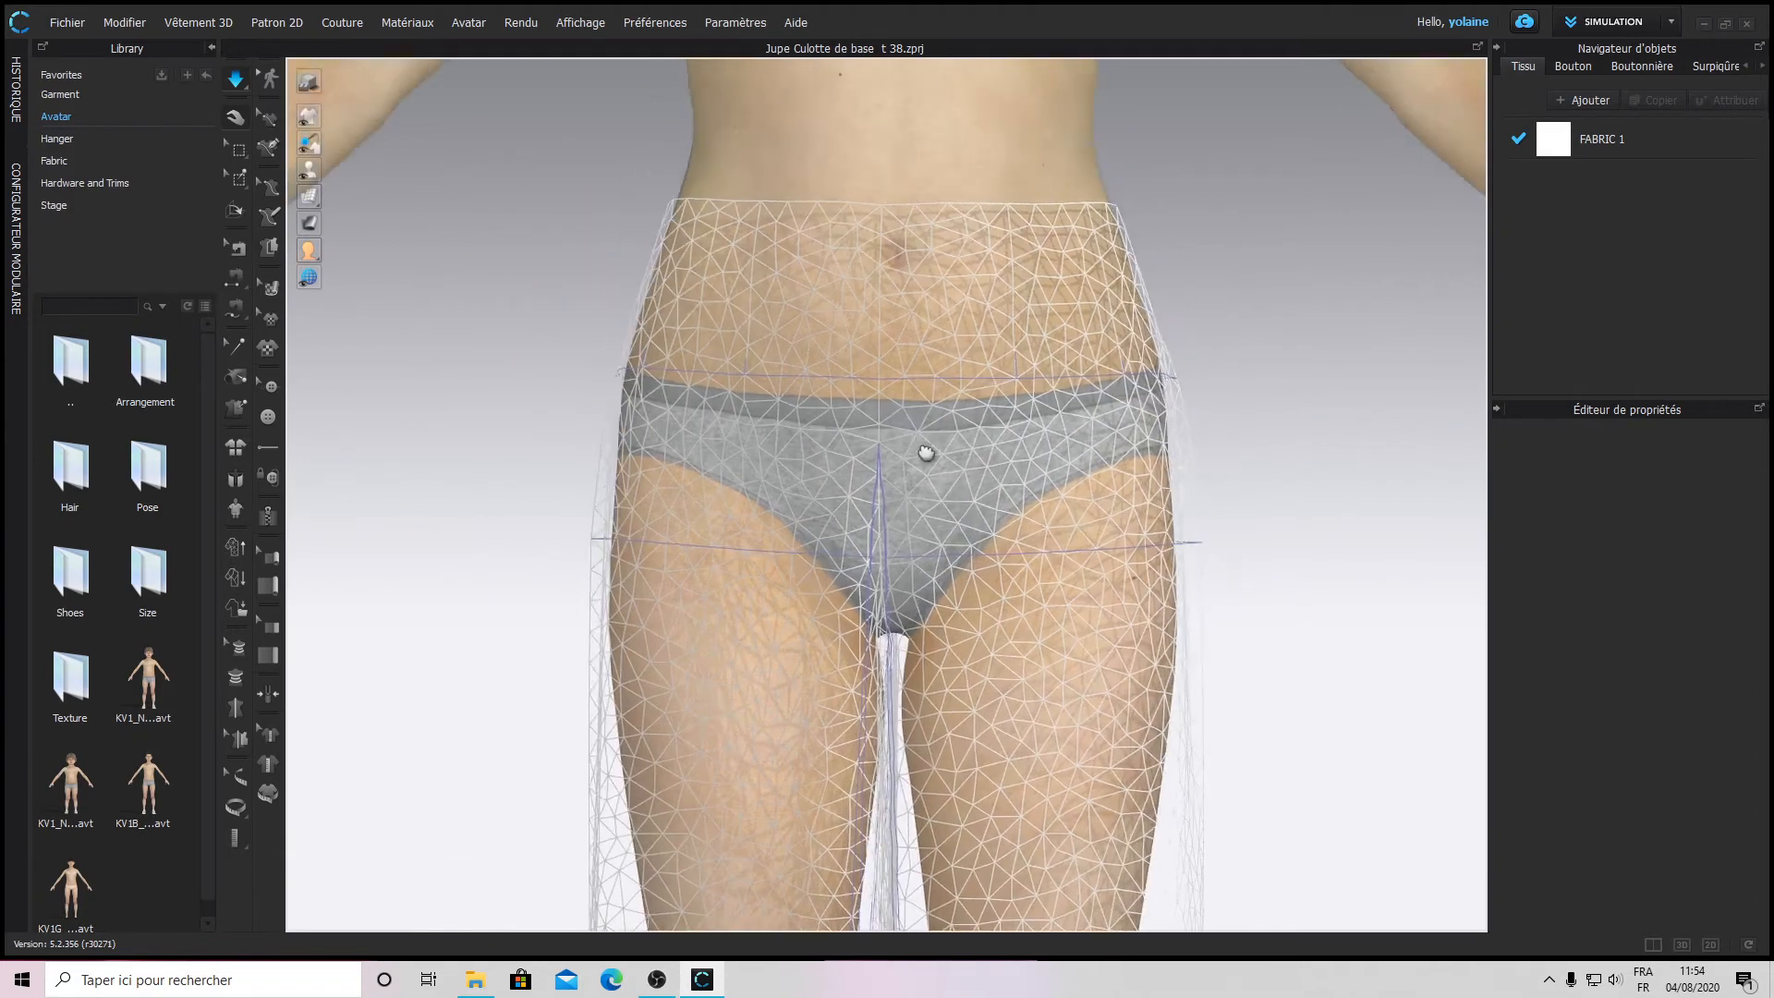
pyautogui.moveTo(927, 454); pyautogui.dragTo(944, 535, button='middle')
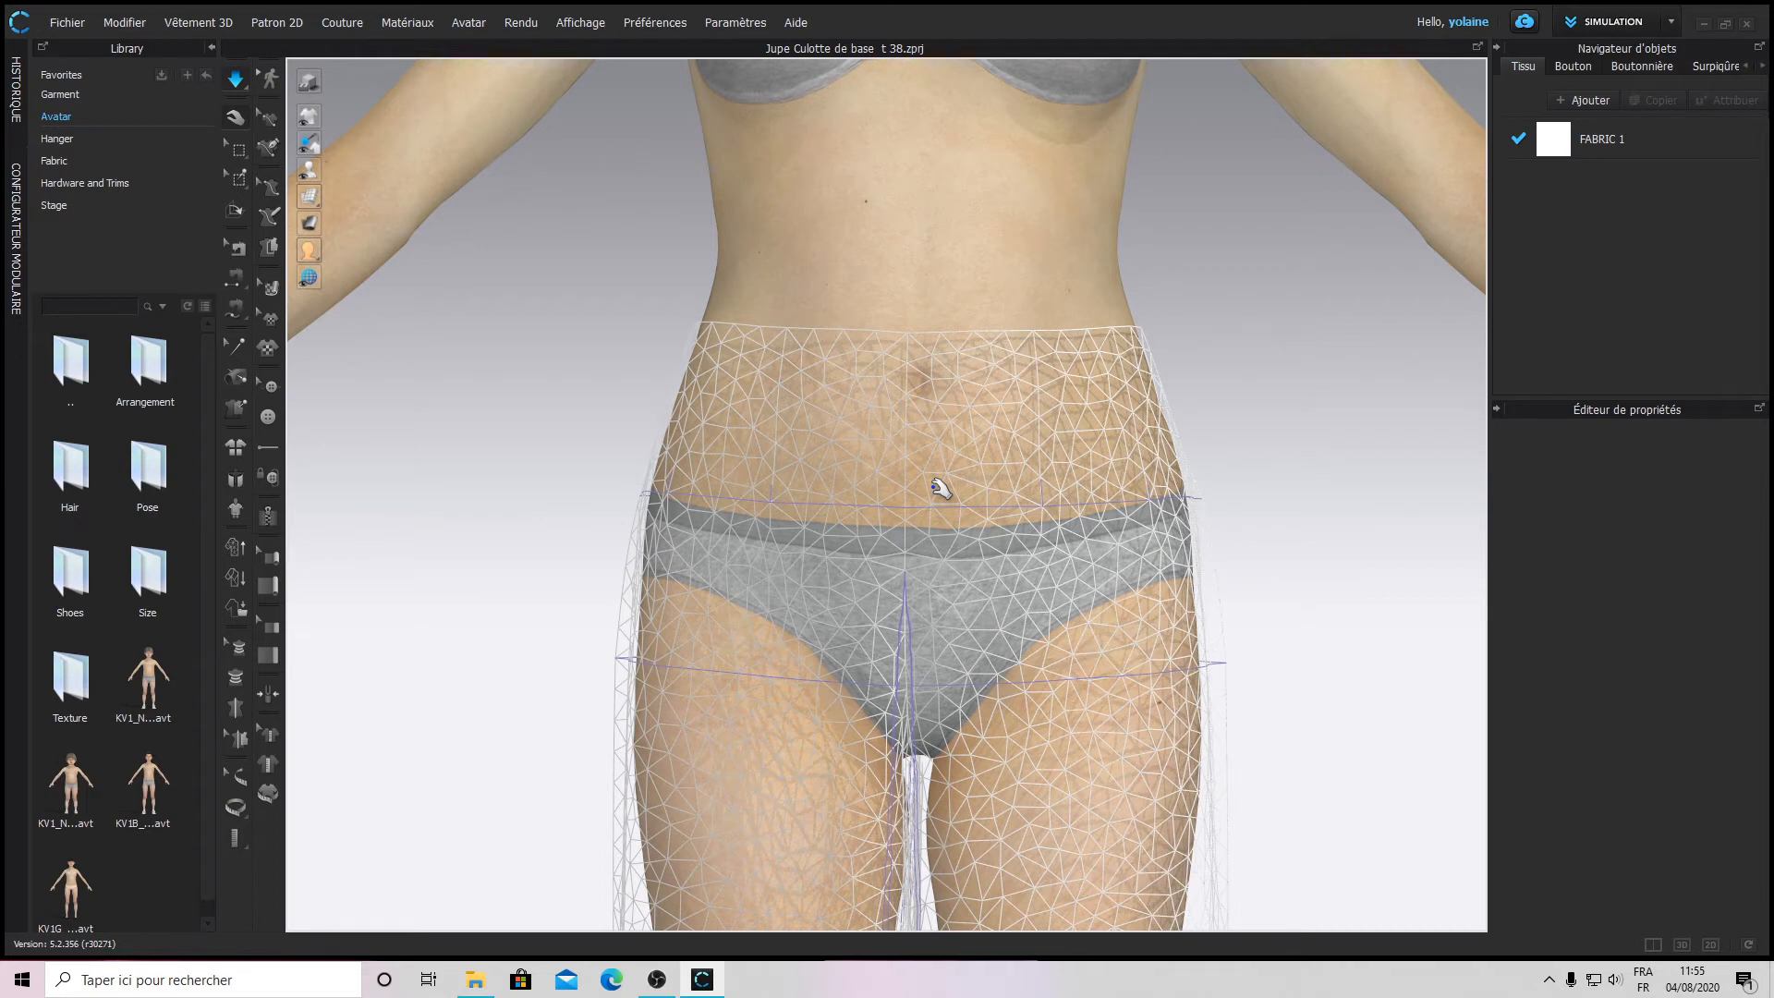
# - Select the left-leg front panel and apply Low-Res garment properties with 20 mm particle distance and Normal (par défaut) simulation quality
pyautogui.click(940, 488)
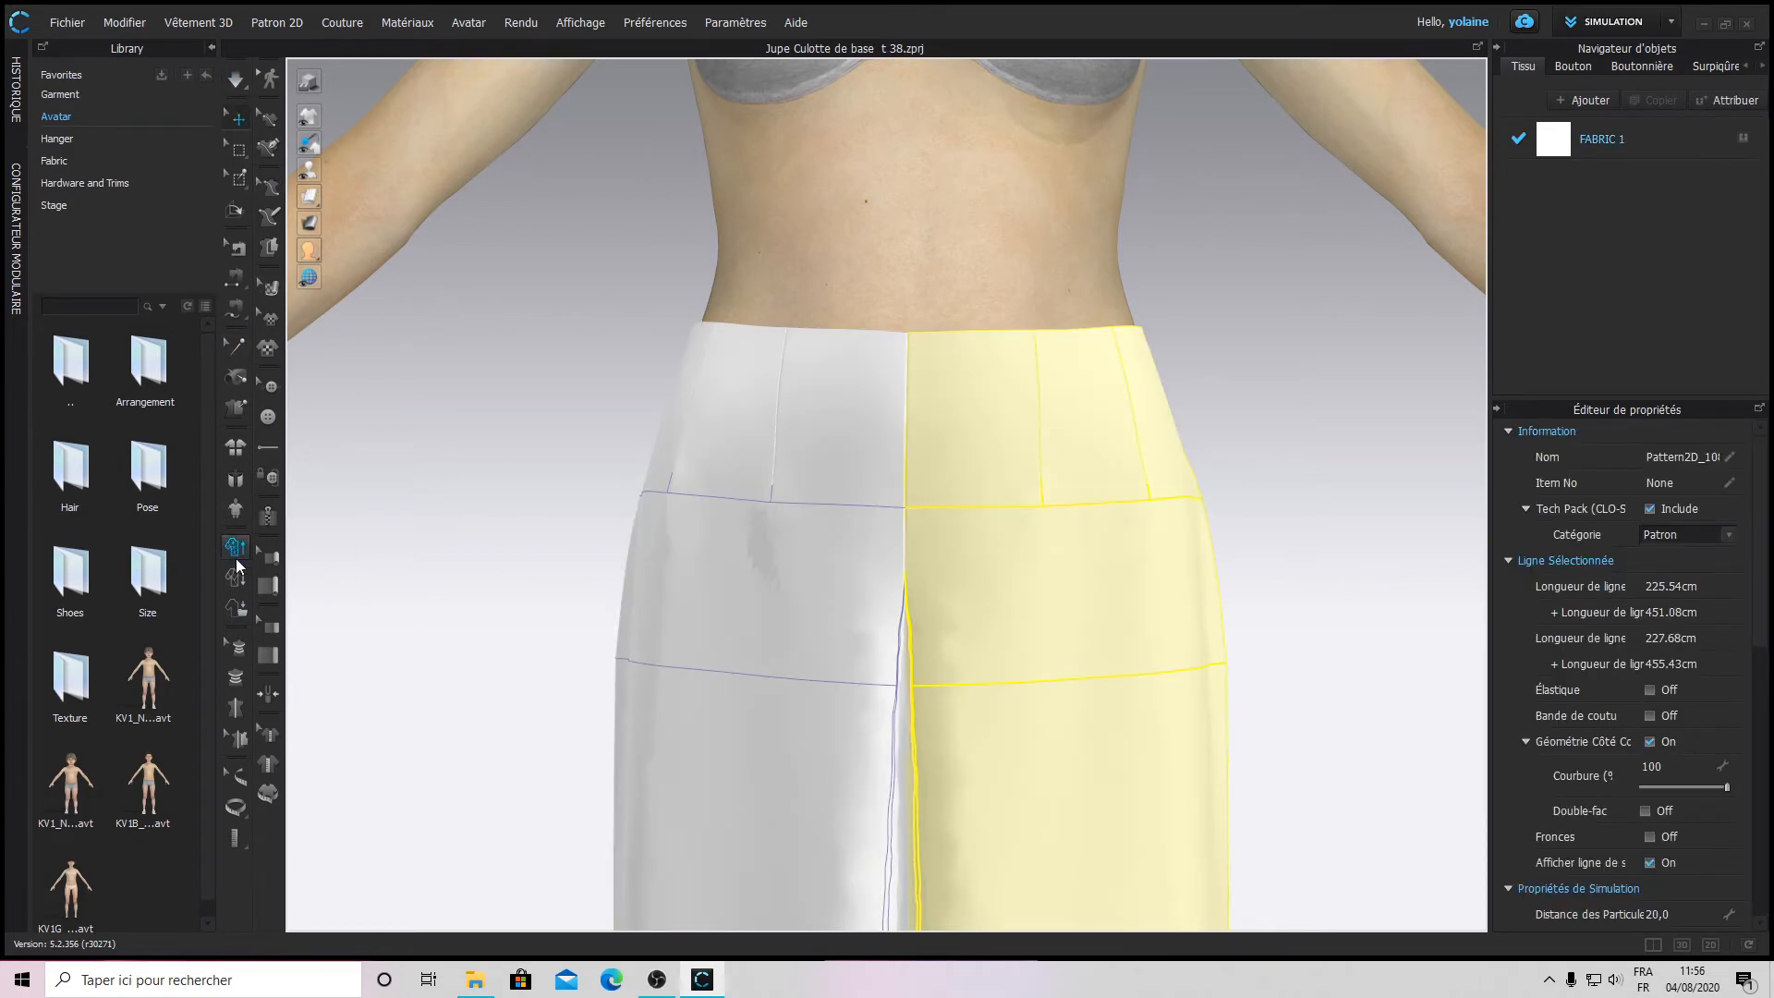
pyautogui.click(237, 549)
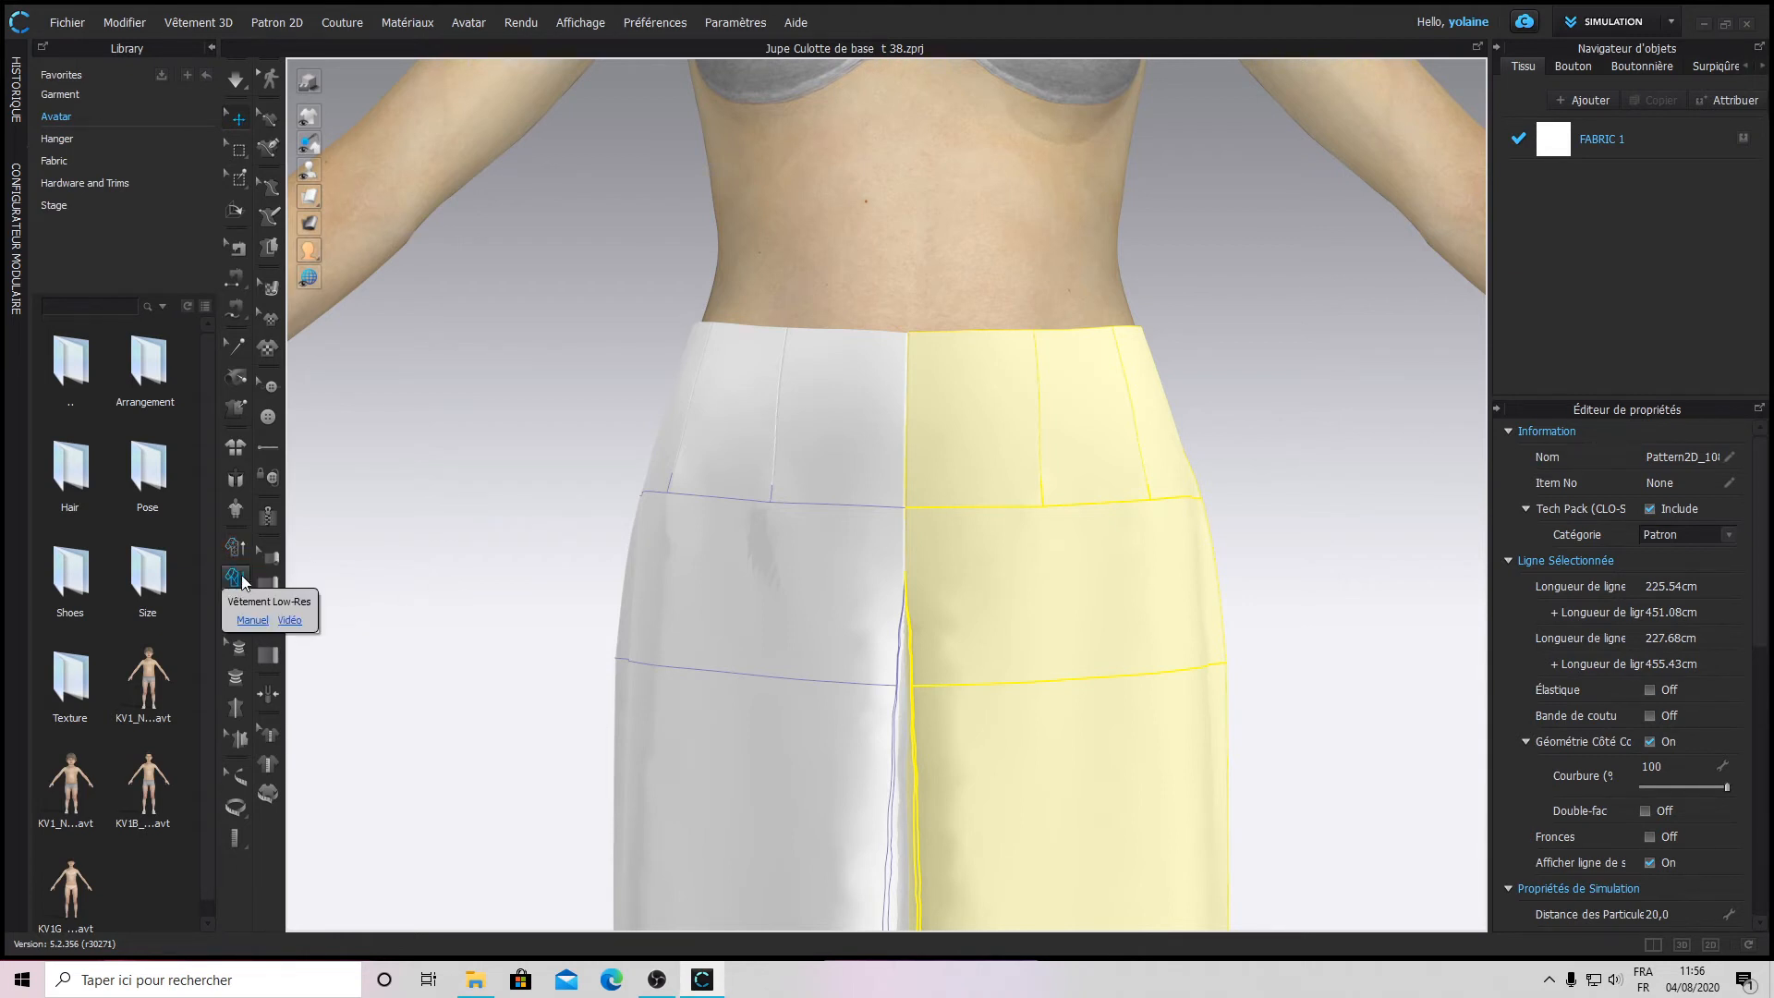
pyautogui.click(243, 580)
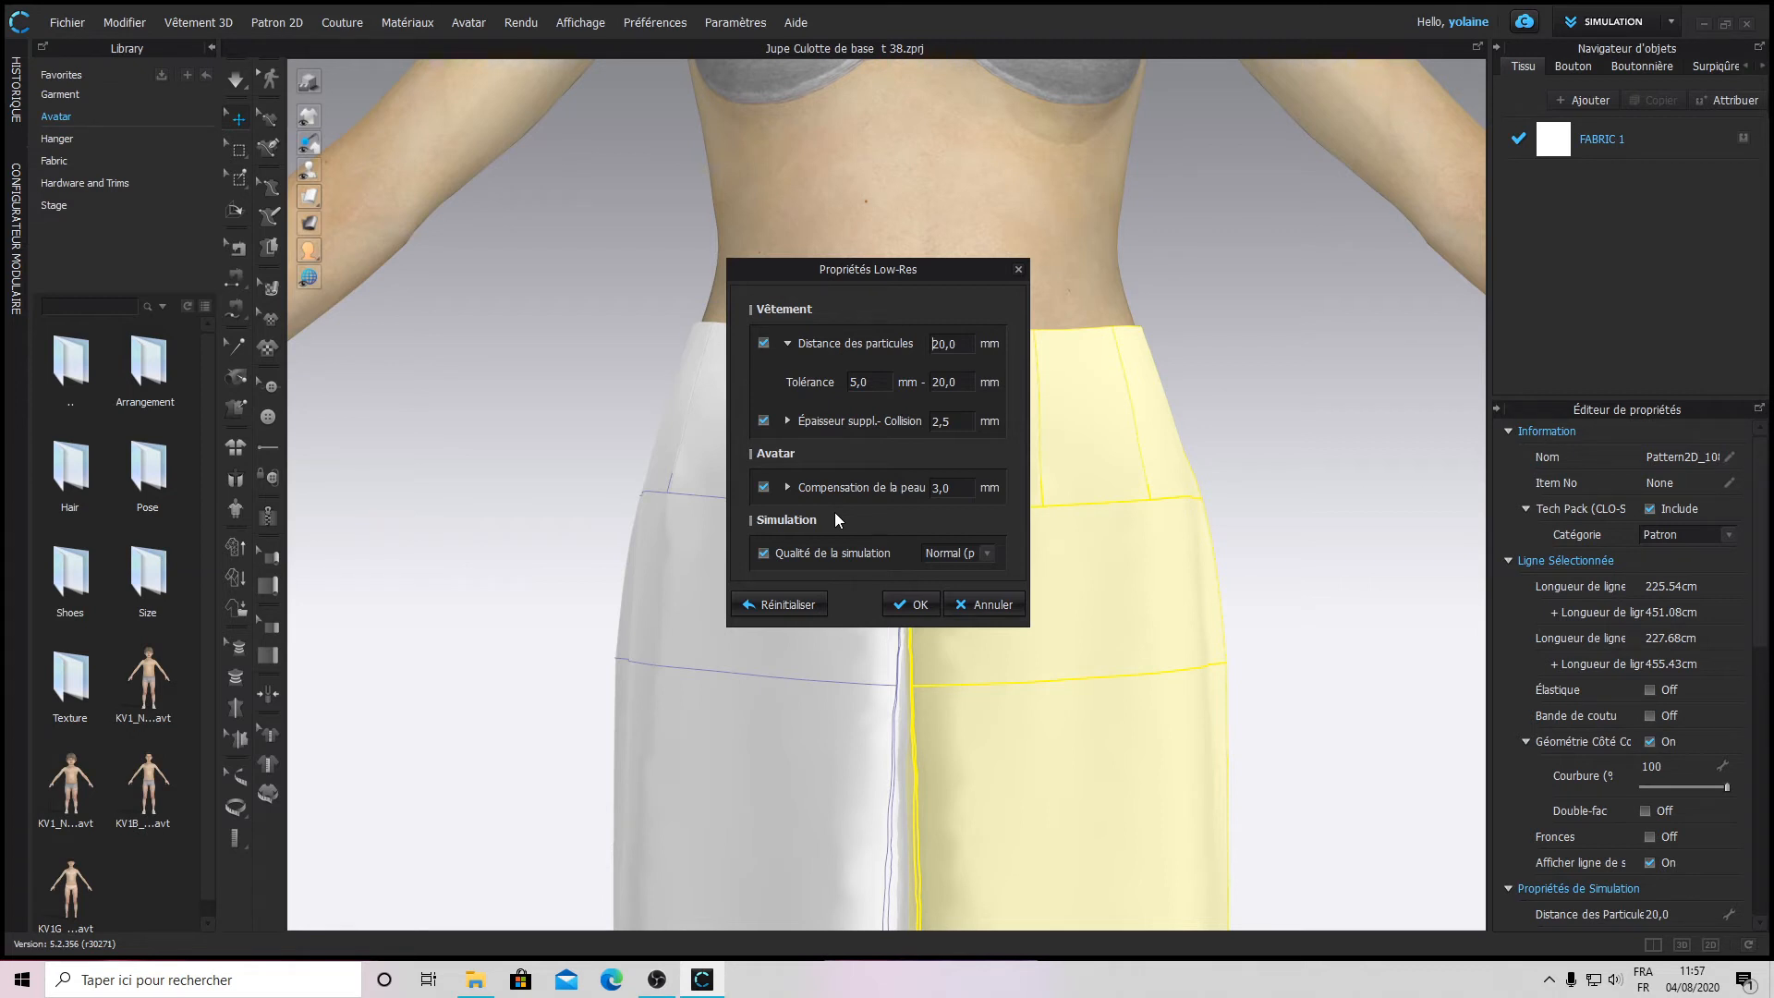
pyautogui.click(987, 553)
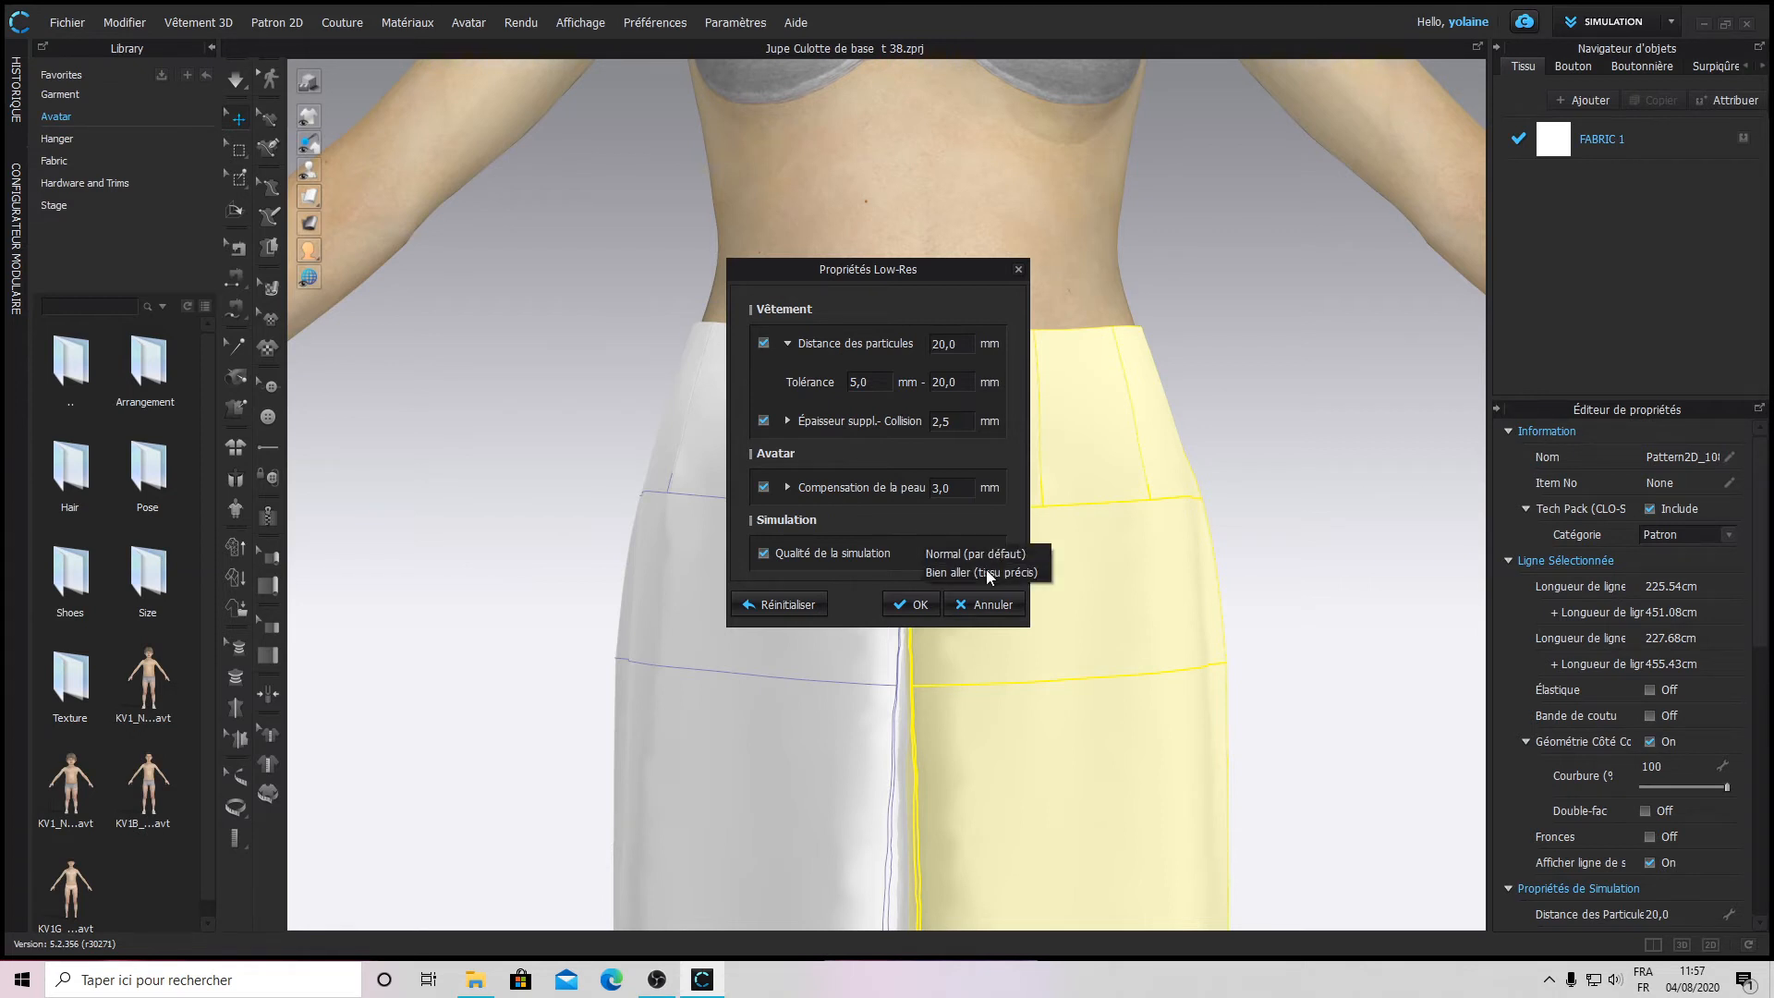
pyautogui.click(983, 556)
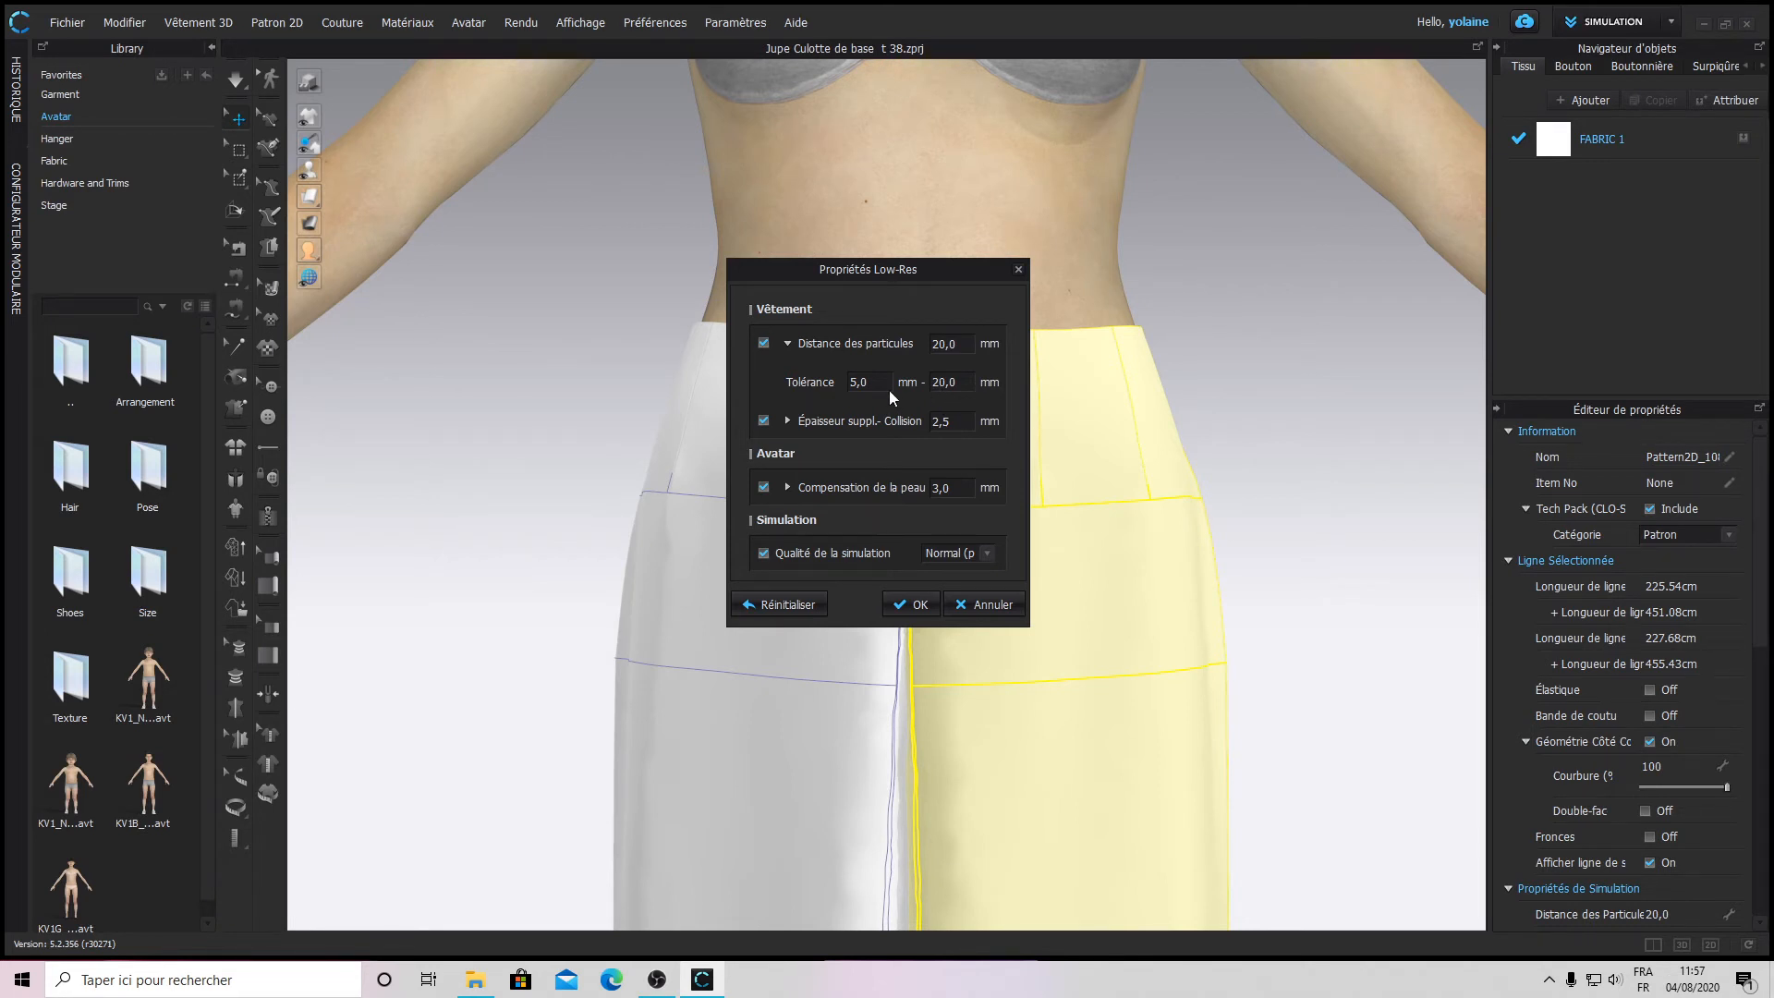
pyautogui.click(901, 606)
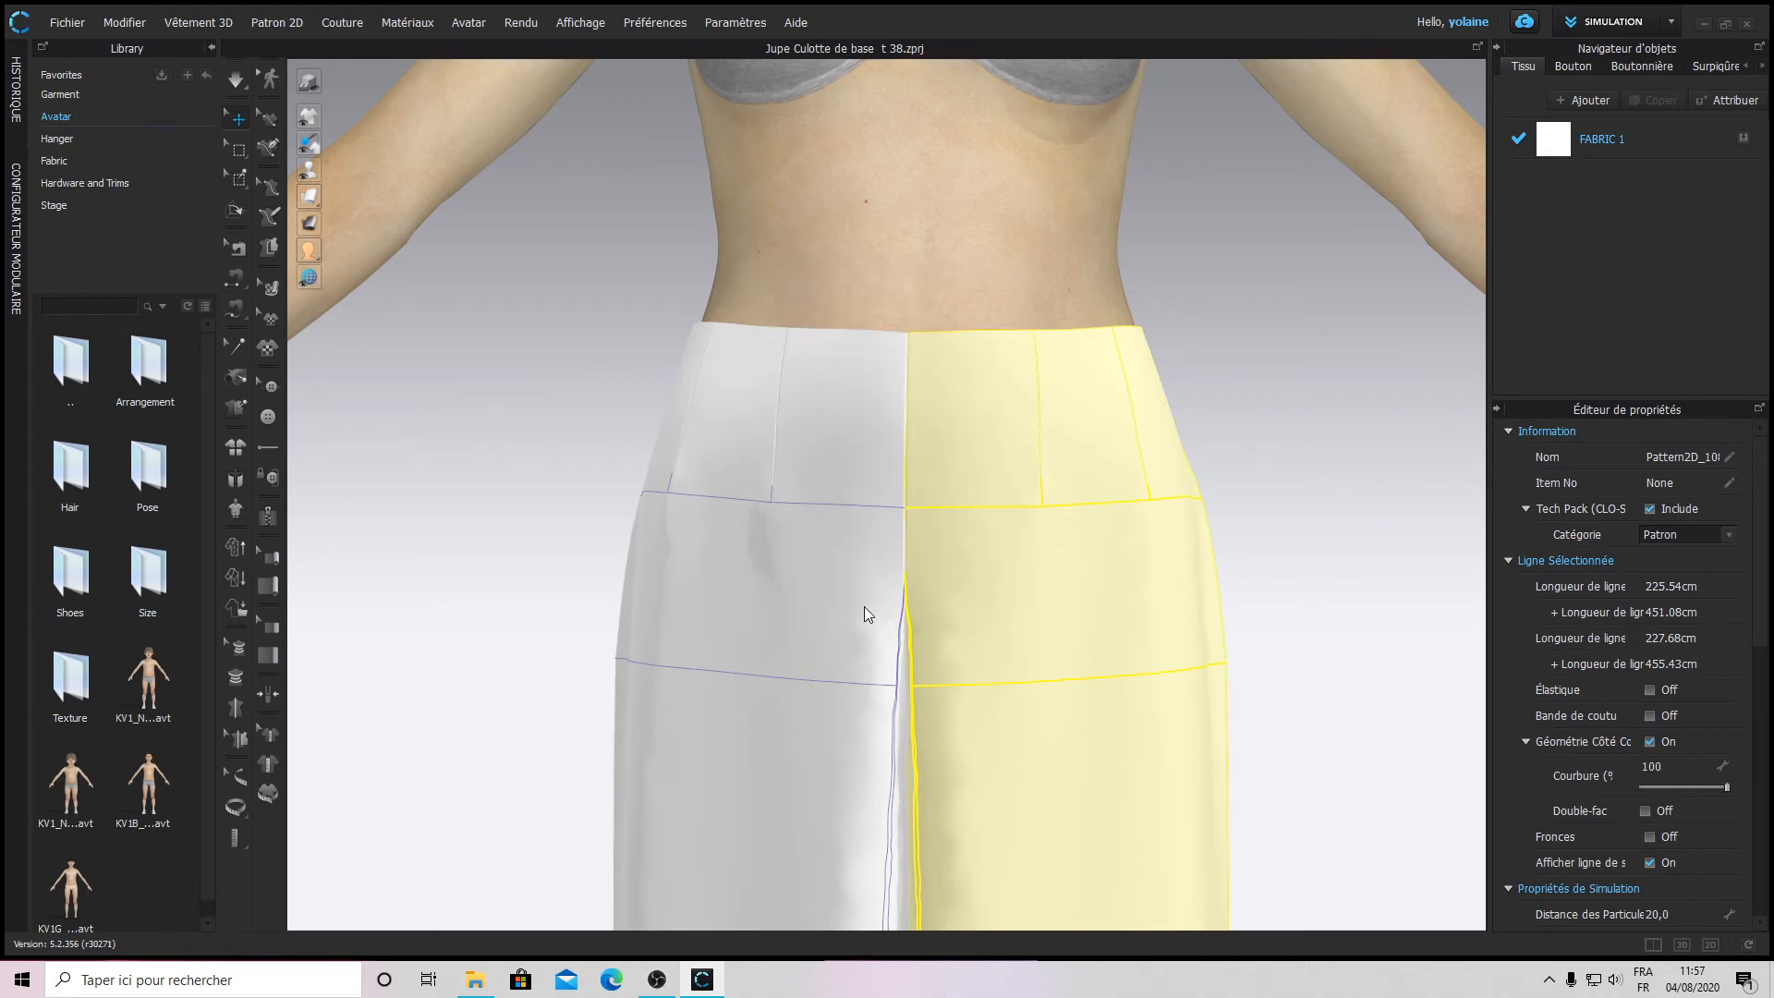
# - Run the simulation and repeatedly pull the fabric of both front legs and the waist to test the low-resolution drape
pyautogui.click(858, 605)
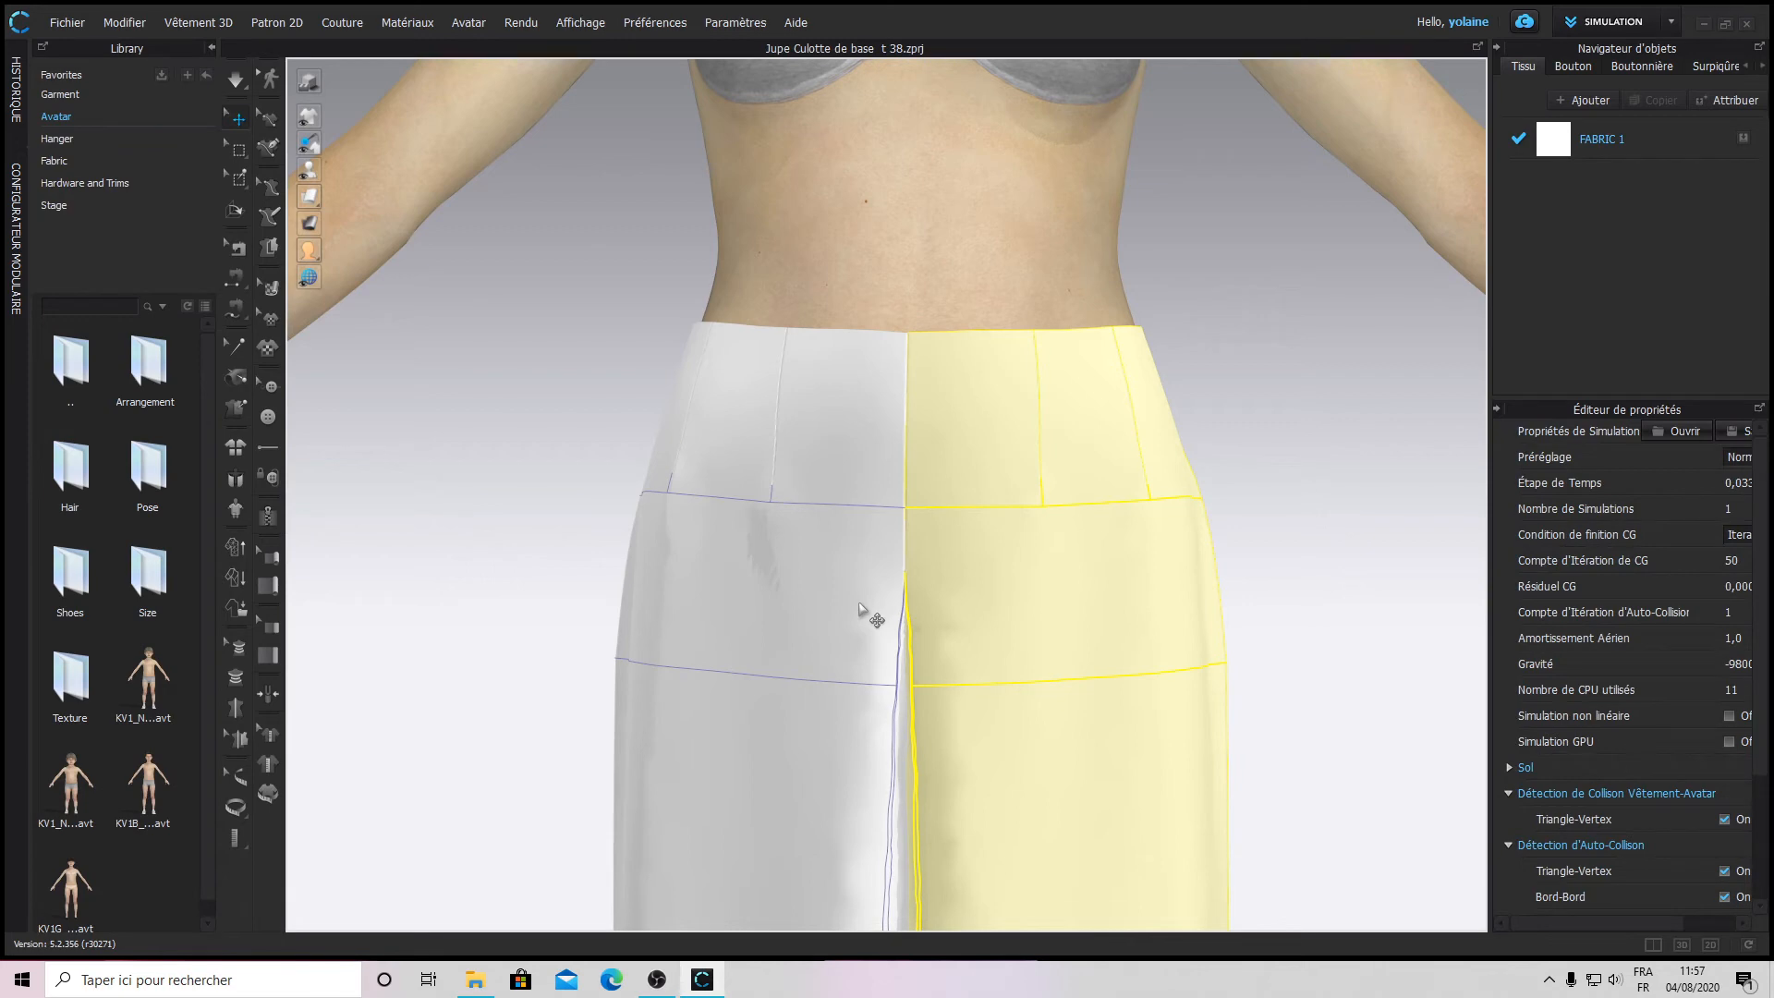
pyautogui.moveTo(1038, 586); pyautogui.dragTo(974, 44, button='middle')
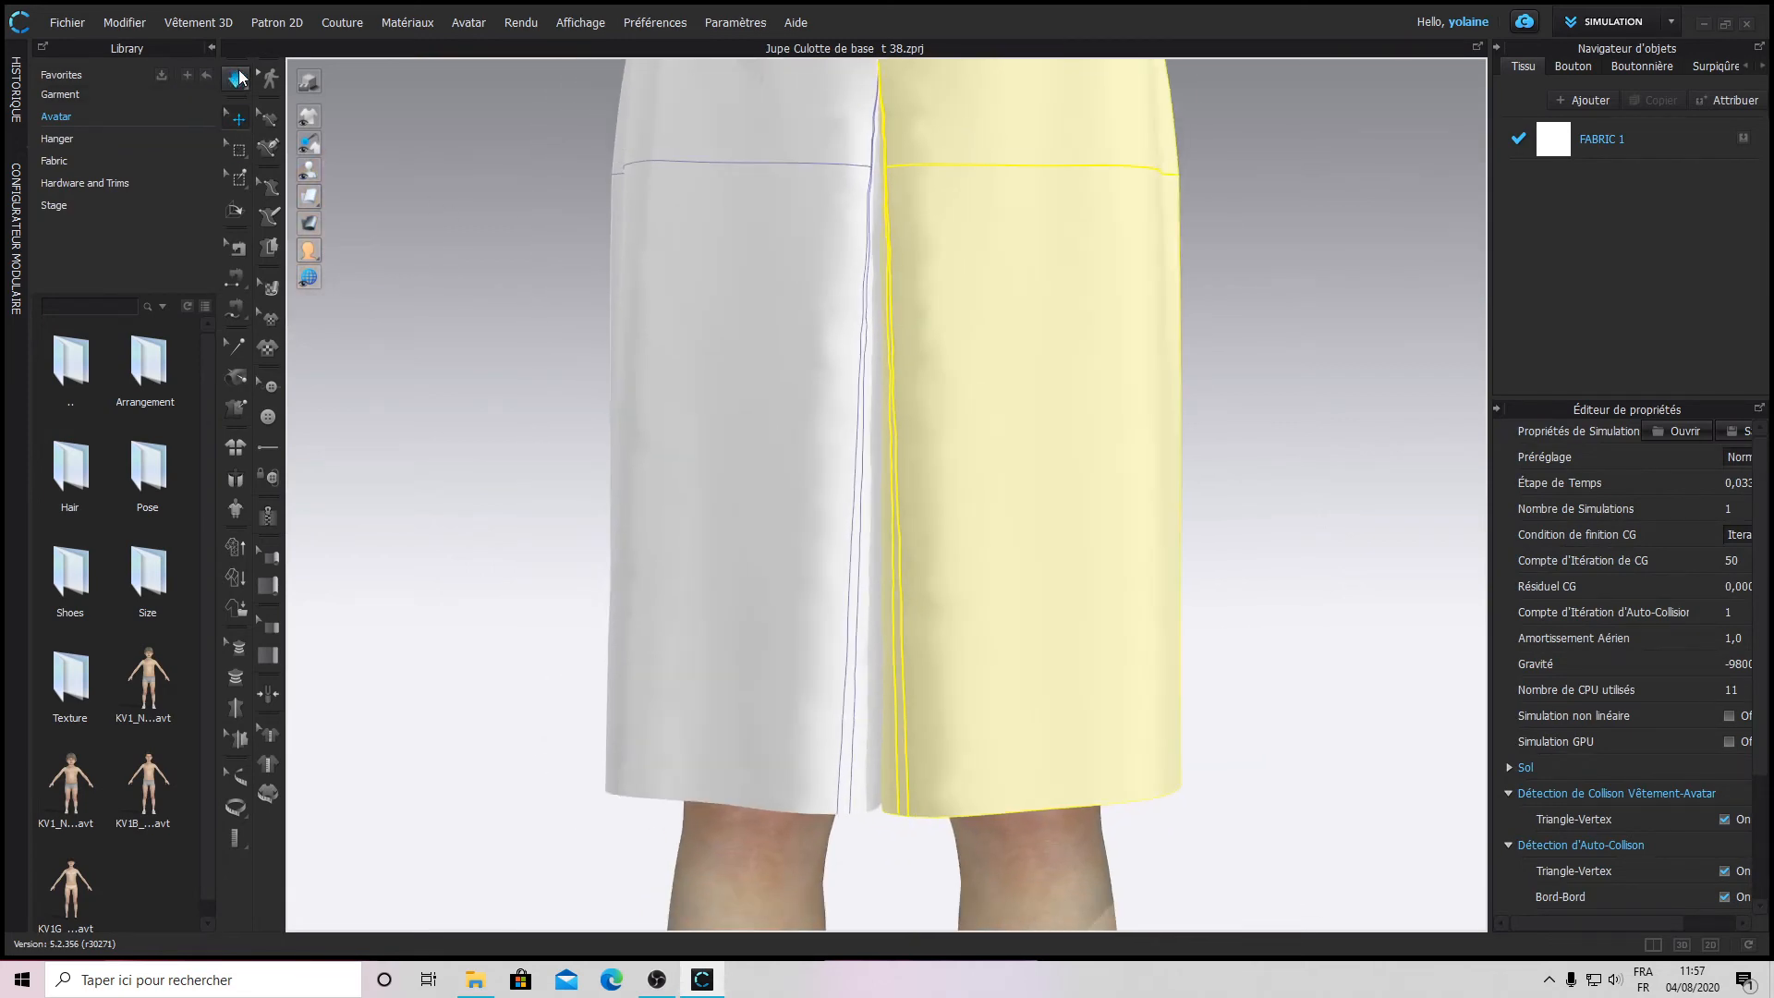
pyautogui.click(237, 78)
pyautogui.click(661, 606)
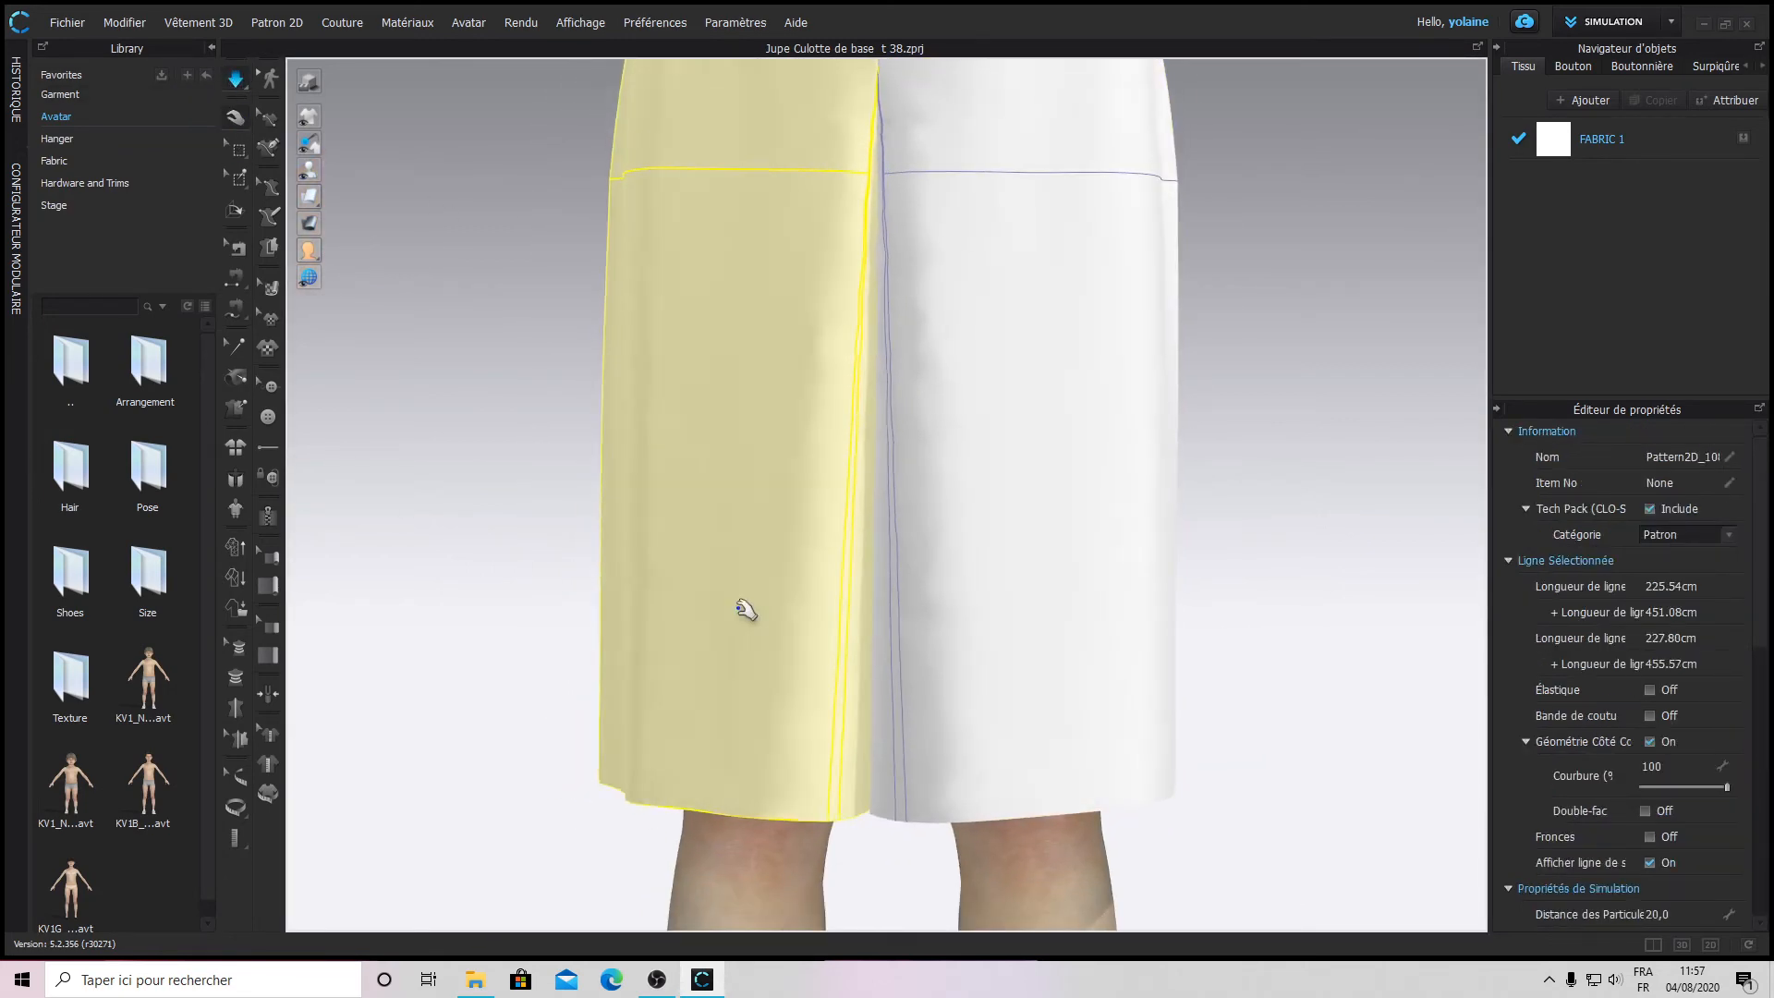
pyautogui.click(1062, 605)
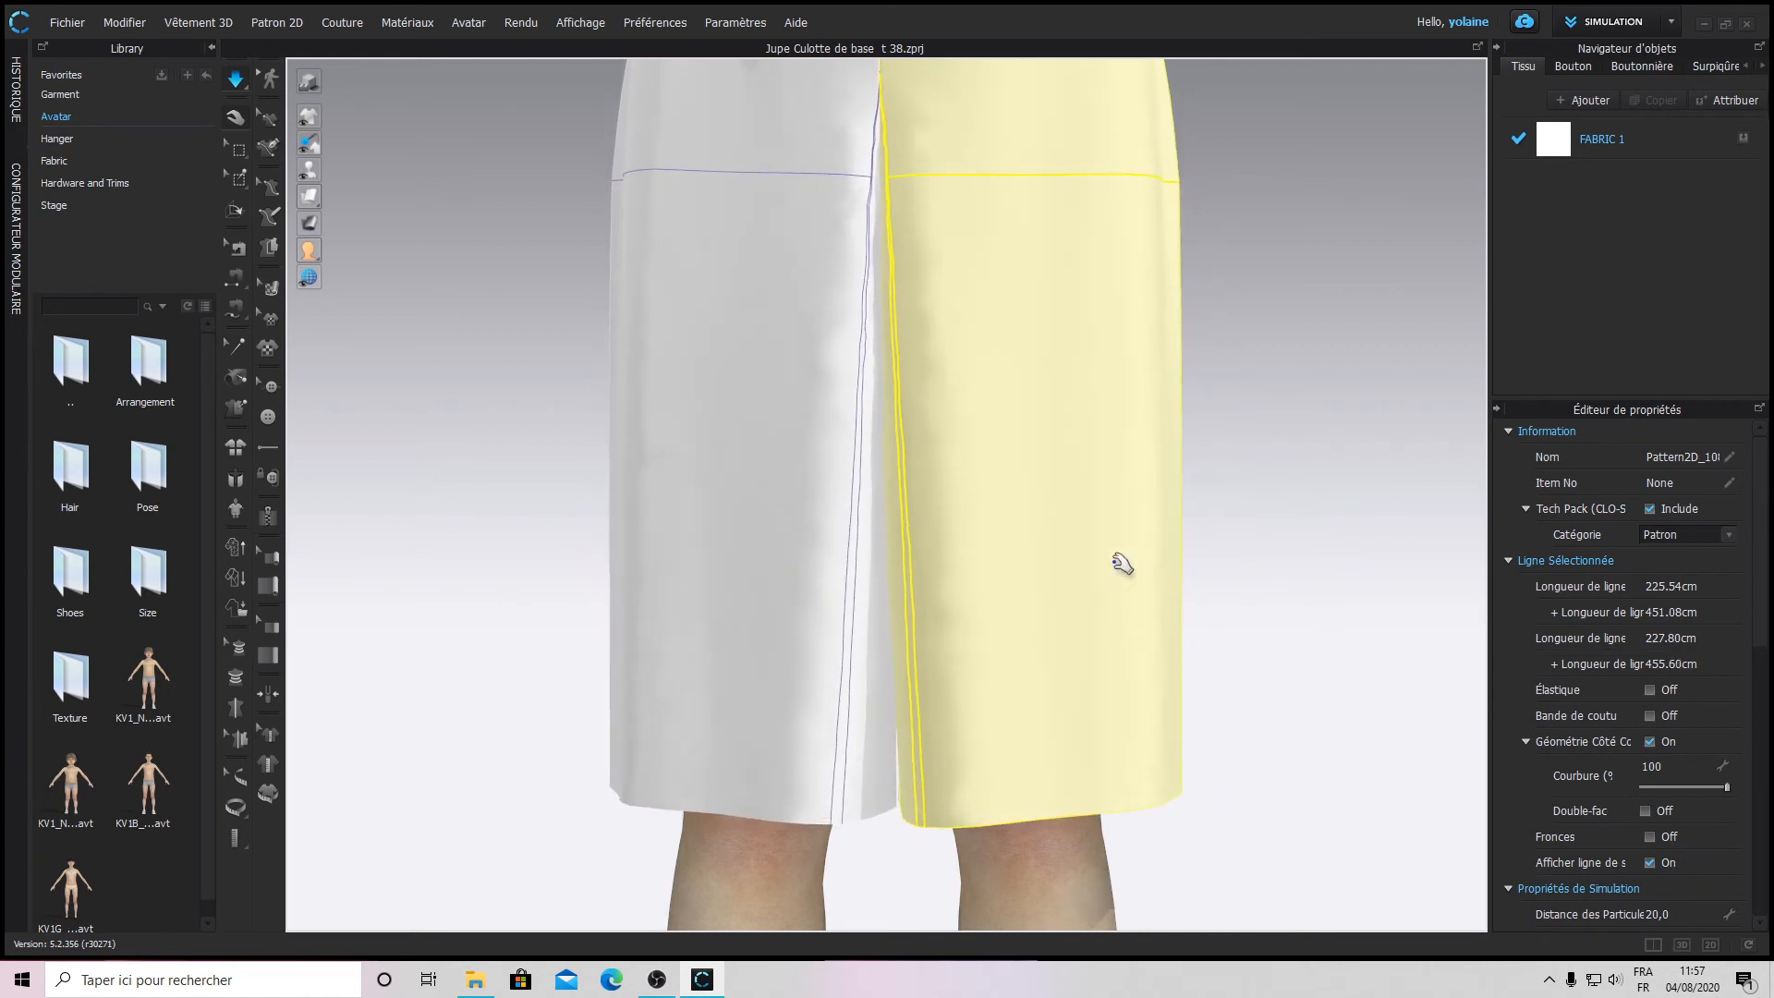
pyautogui.scroll(-5, 1054, 634)
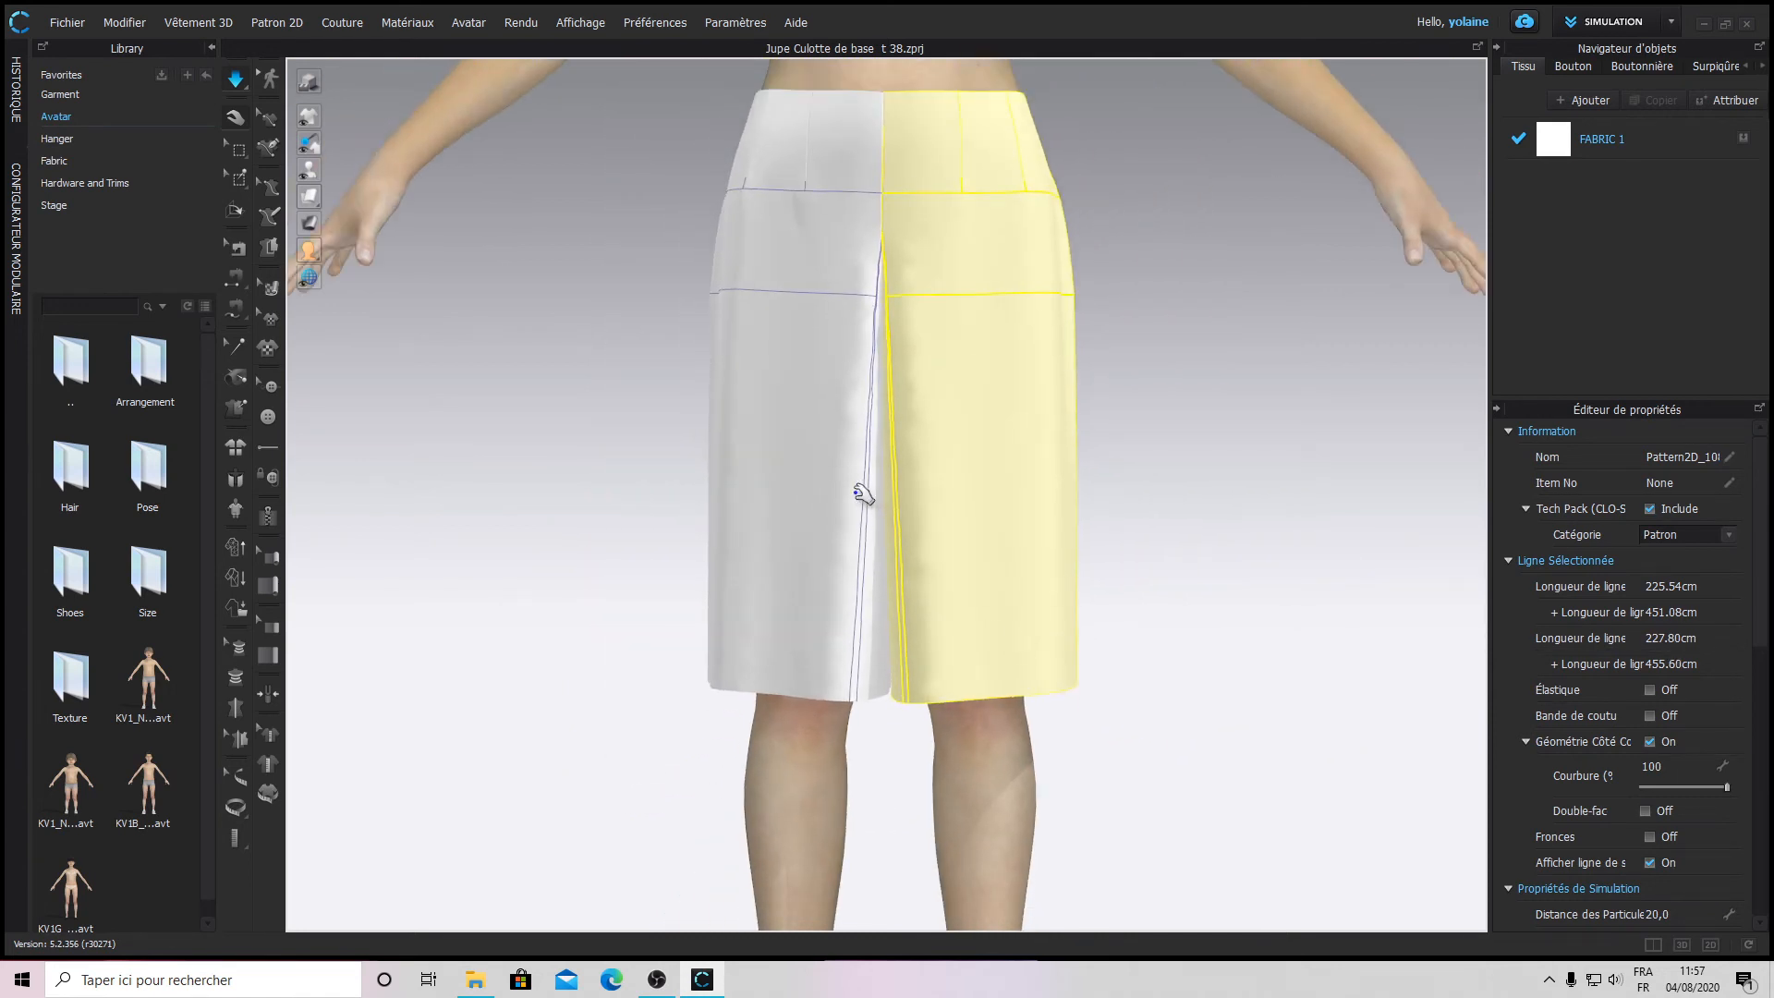
pyautogui.moveTo(971, 543); pyautogui.dragTo(979, 602)
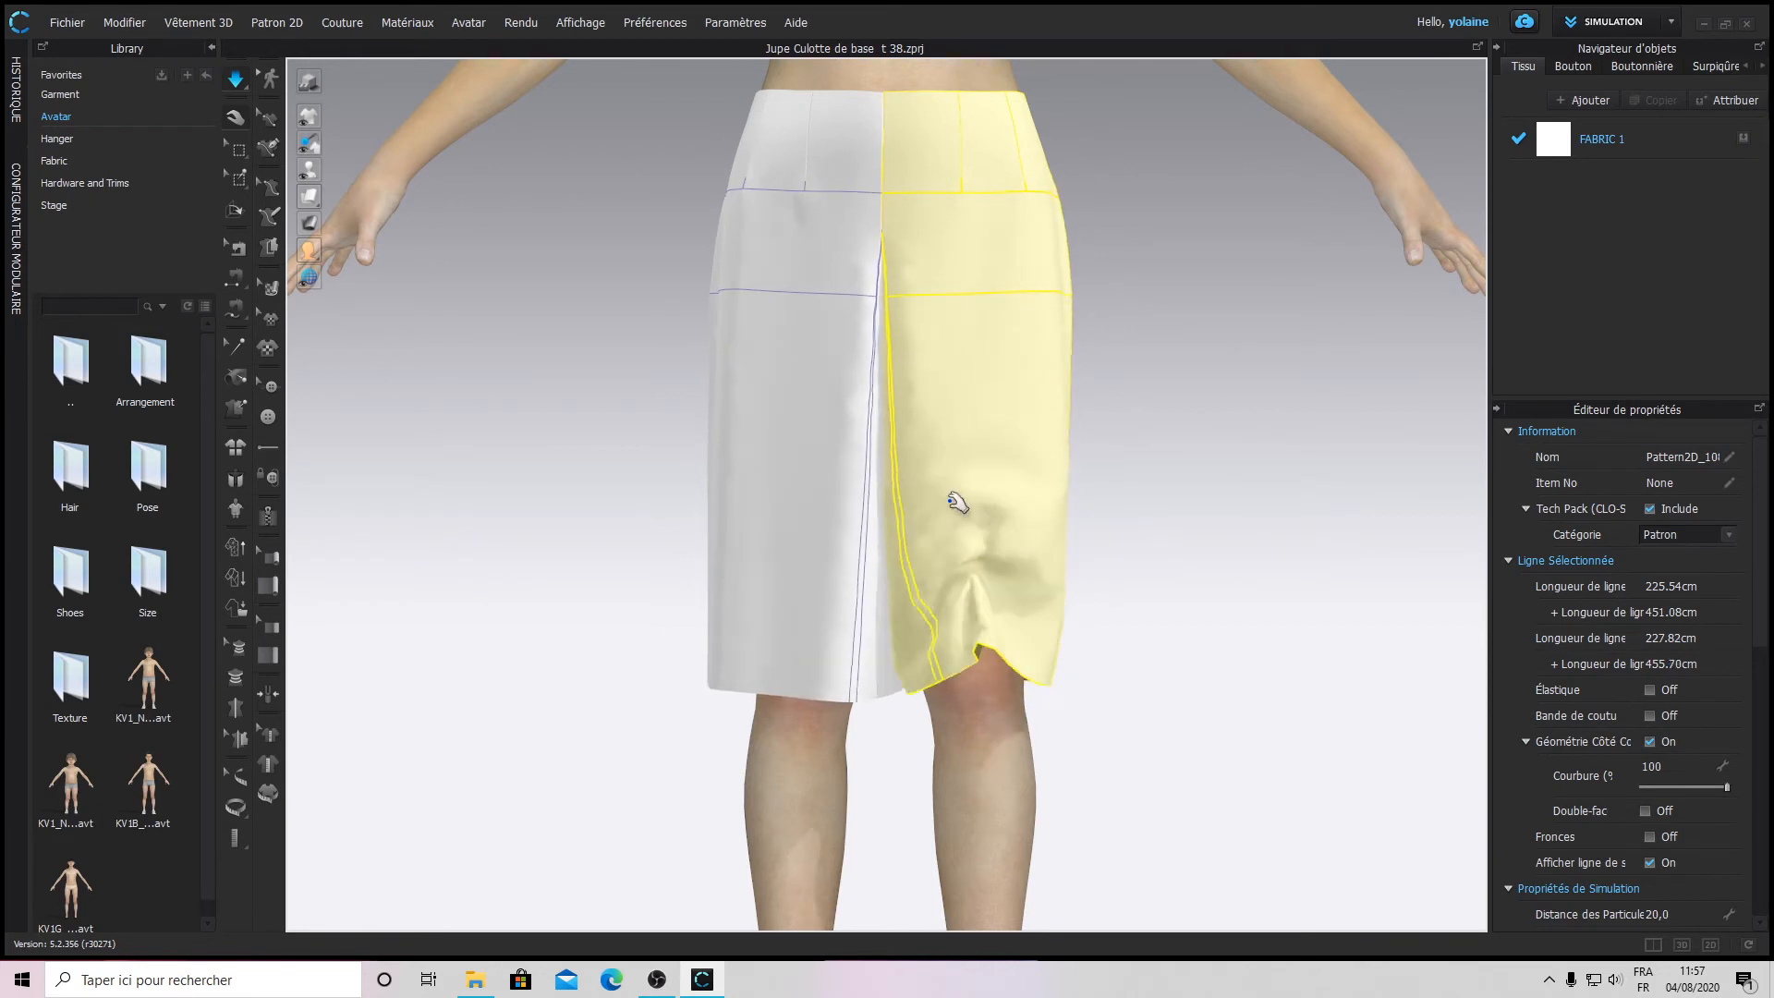
pyautogui.moveTo(782, 561); pyautogui.dragTo(725, 453)
pyautogui.moveTo(853, 599); pyautogui.dragTo(901, 471)
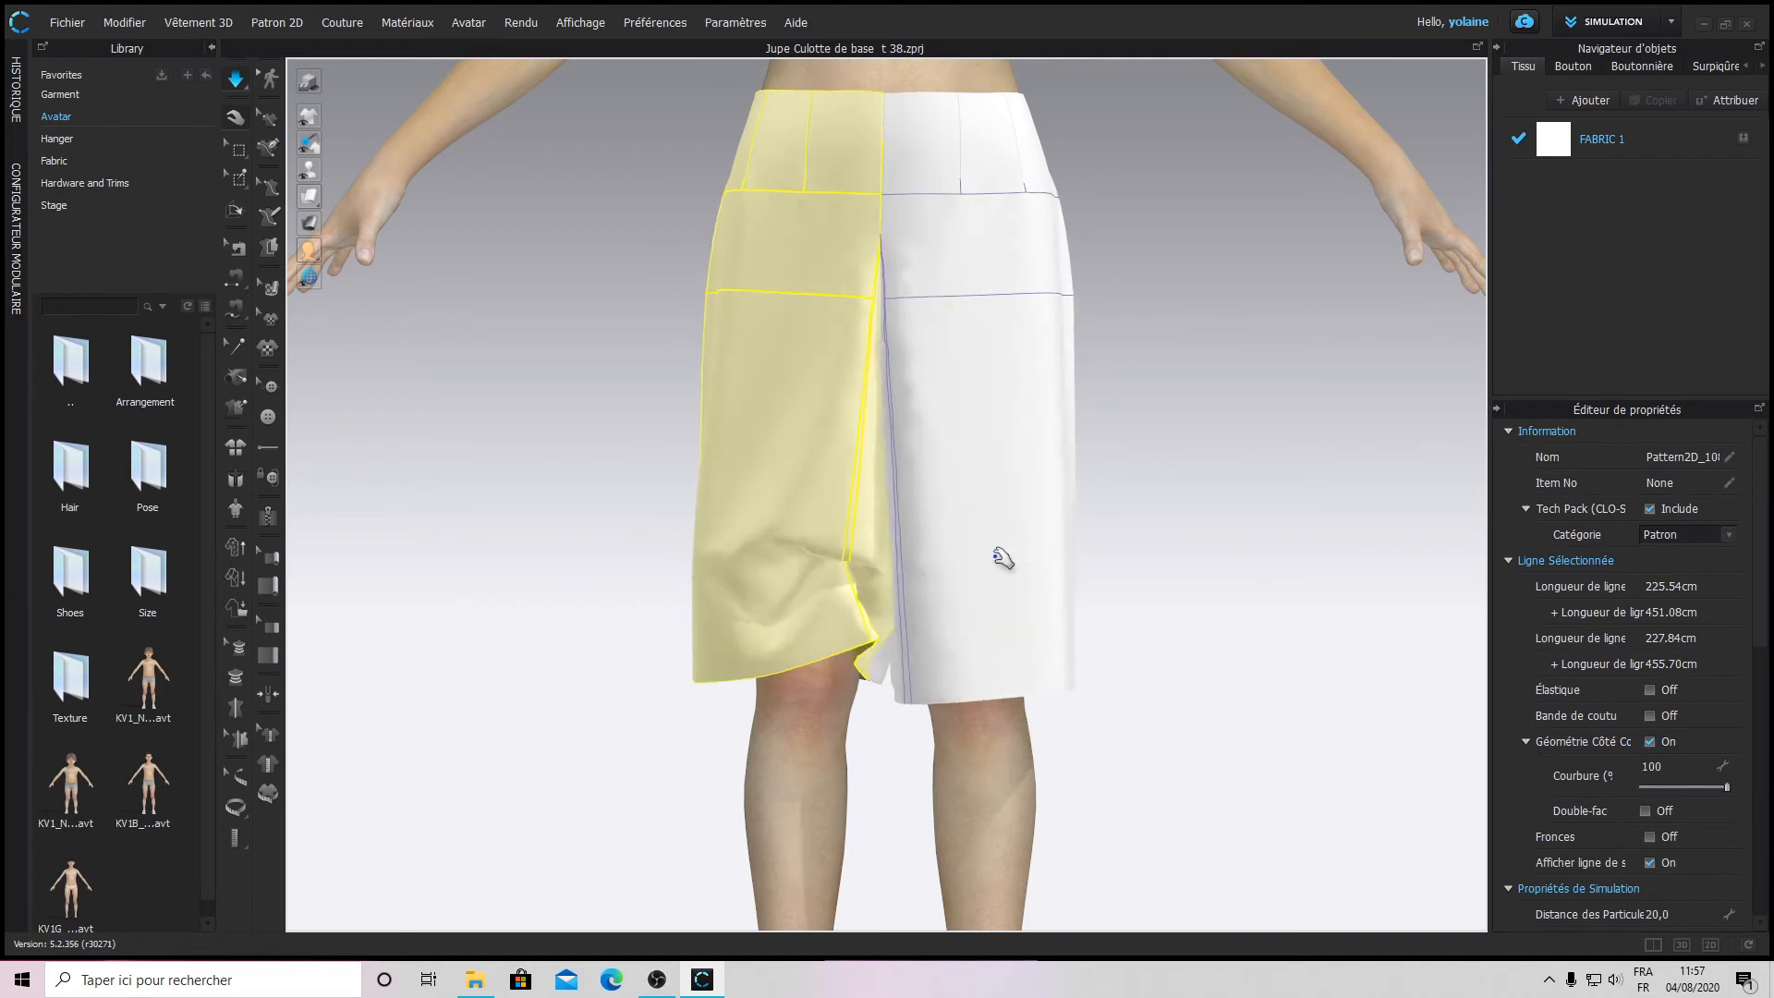
pyautogui.moveTo(1003, 558); pyautogui.dragTo(915, 285)
pyautogui.moveTo(951, 563); pyautogui.dragTo(946, 391)
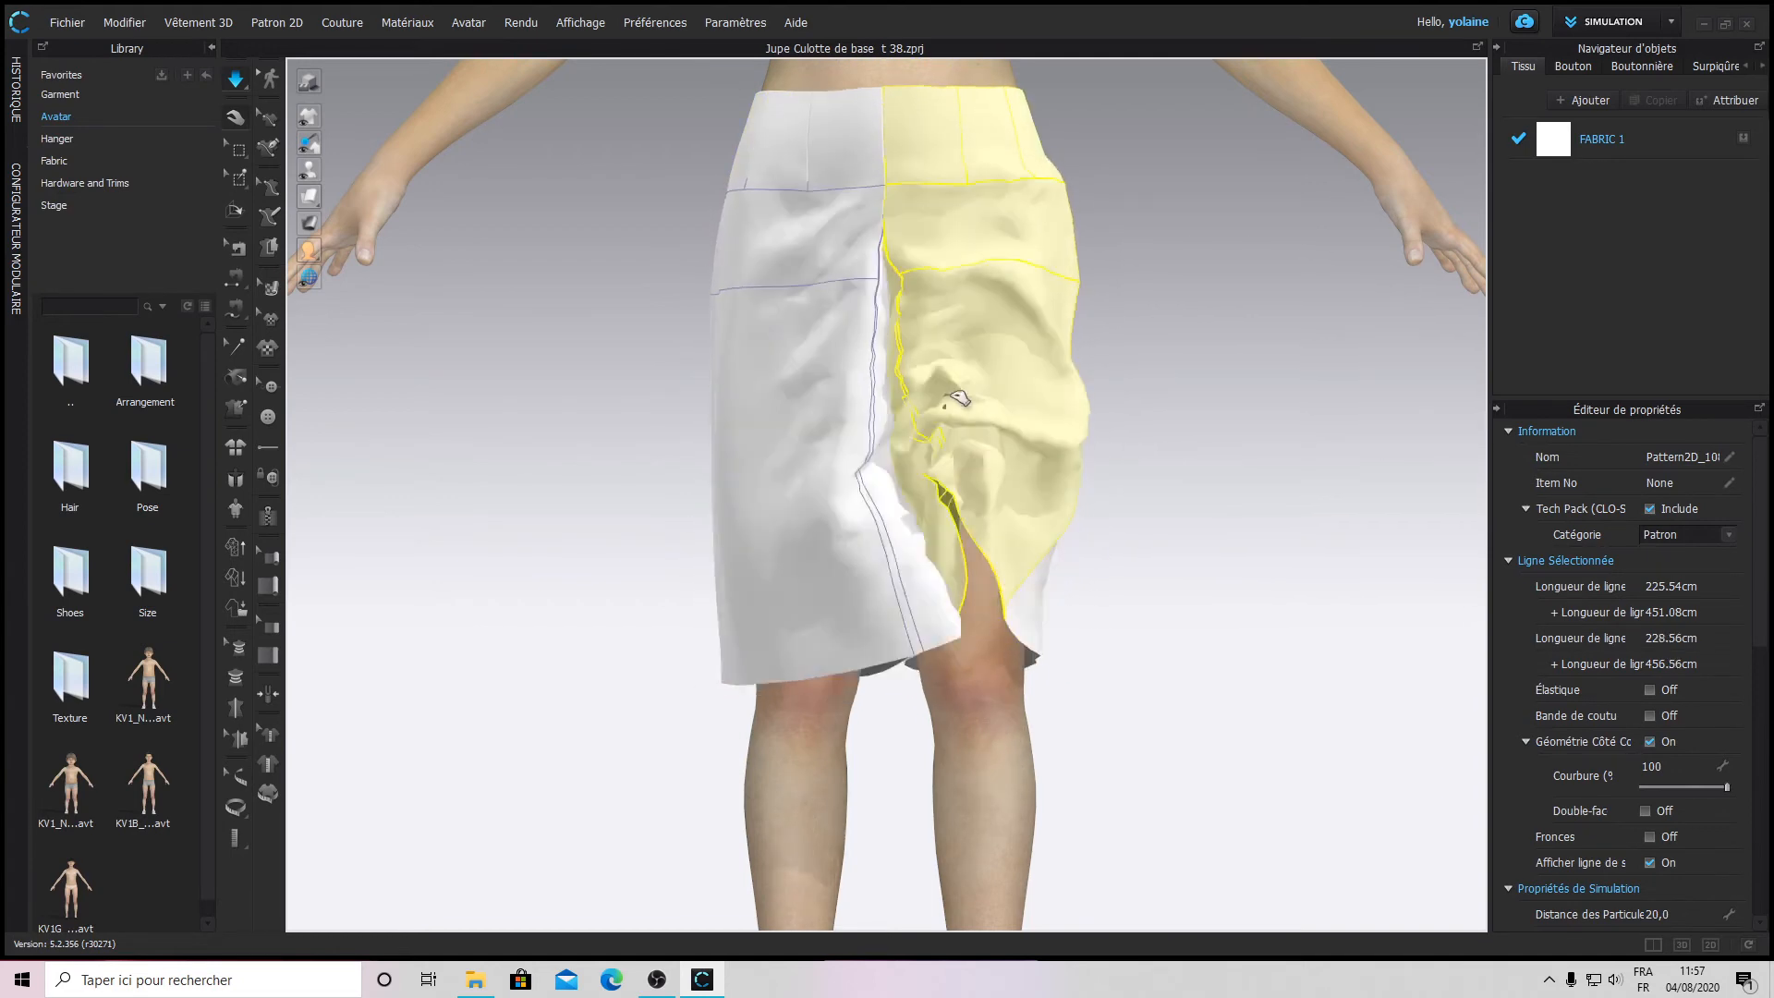
pyautogui.moveTo(848, 672); pyautogui.dragTo(690, 590)
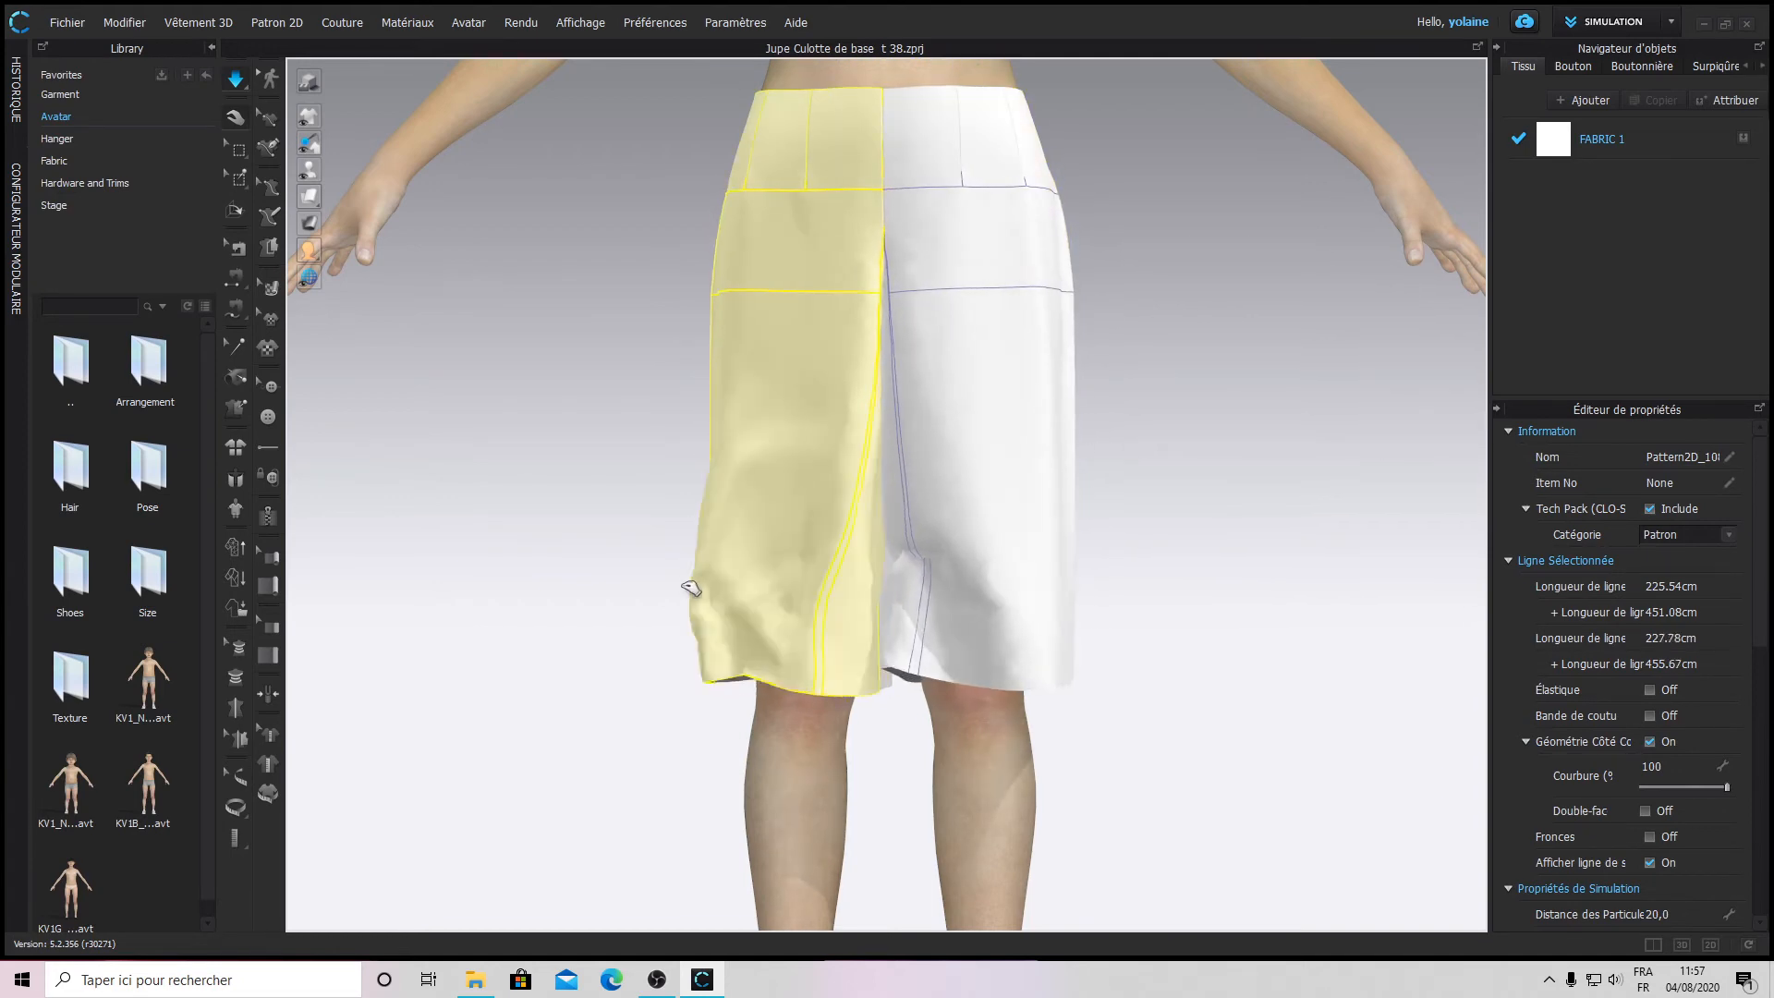
pyautogui.moveTo(989, 594); pyautogui.dragTo(1142, 217)
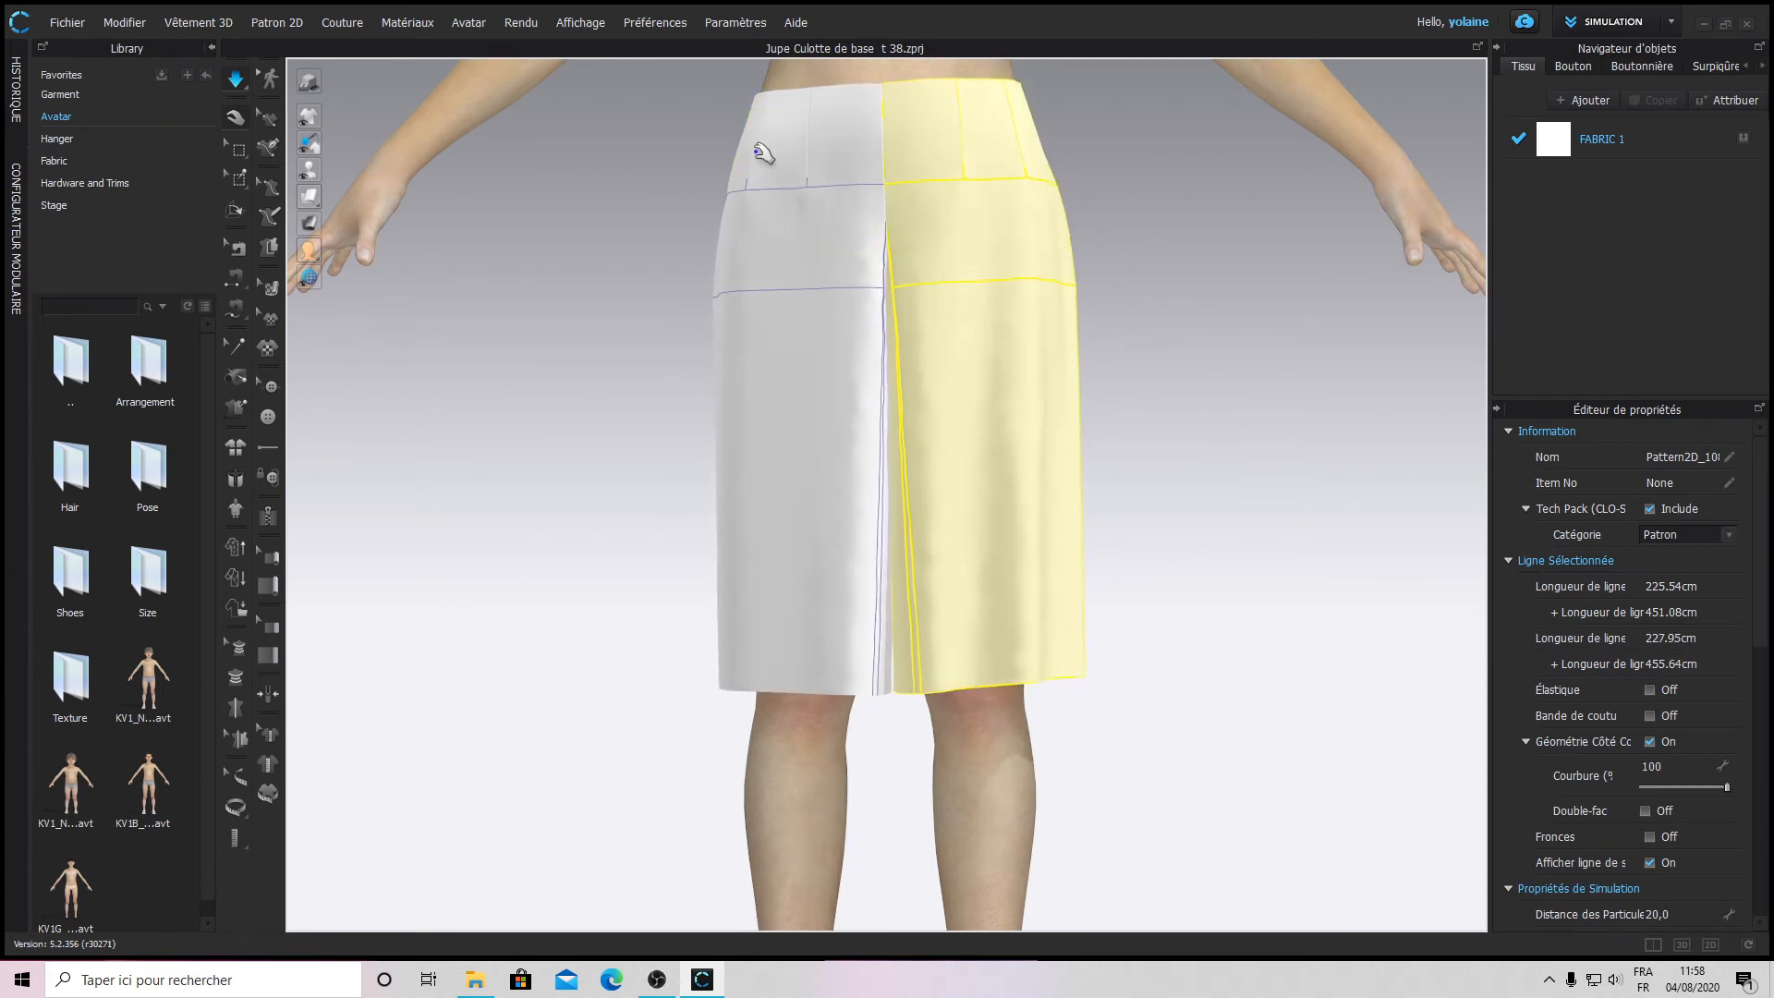
pyautogui.click(792, 76)
# - Apply High-Res garment properties with 5 mm particle distance and Bien aller (tissu précis) simulation quality
pyautogui.click(236, 549)
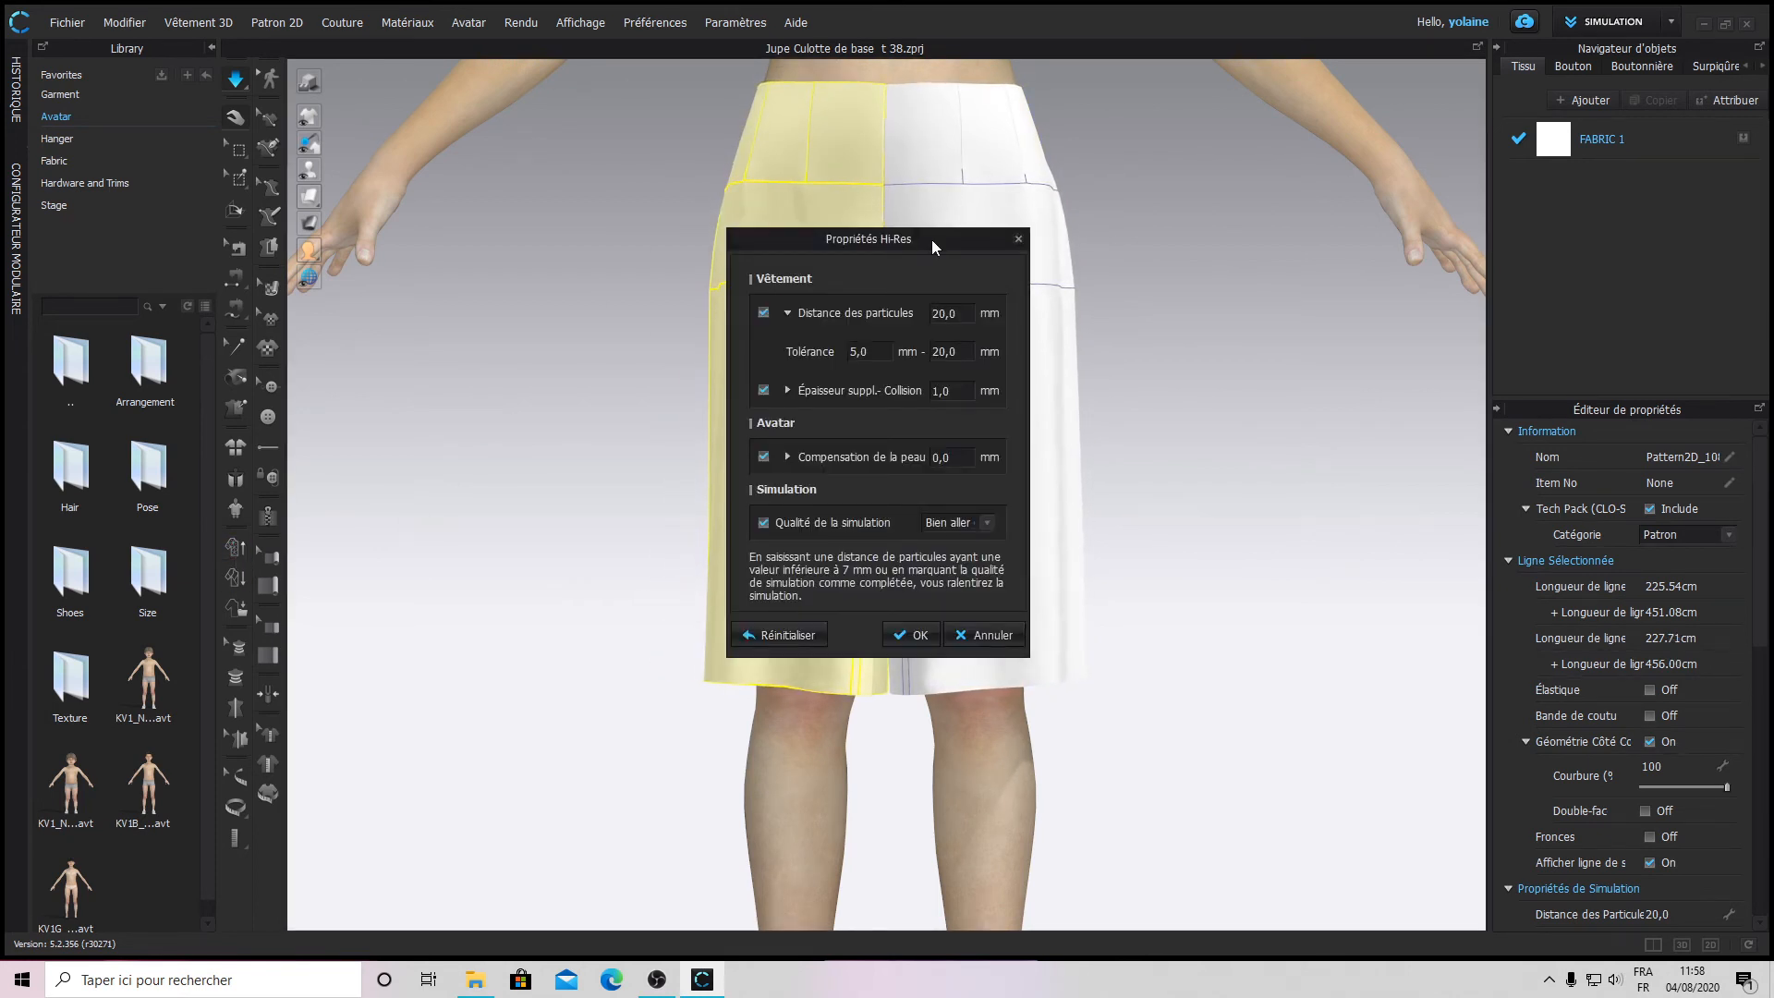
pyautogui.moveTo(944, 230); pyautogui.dragTo(532, 217)
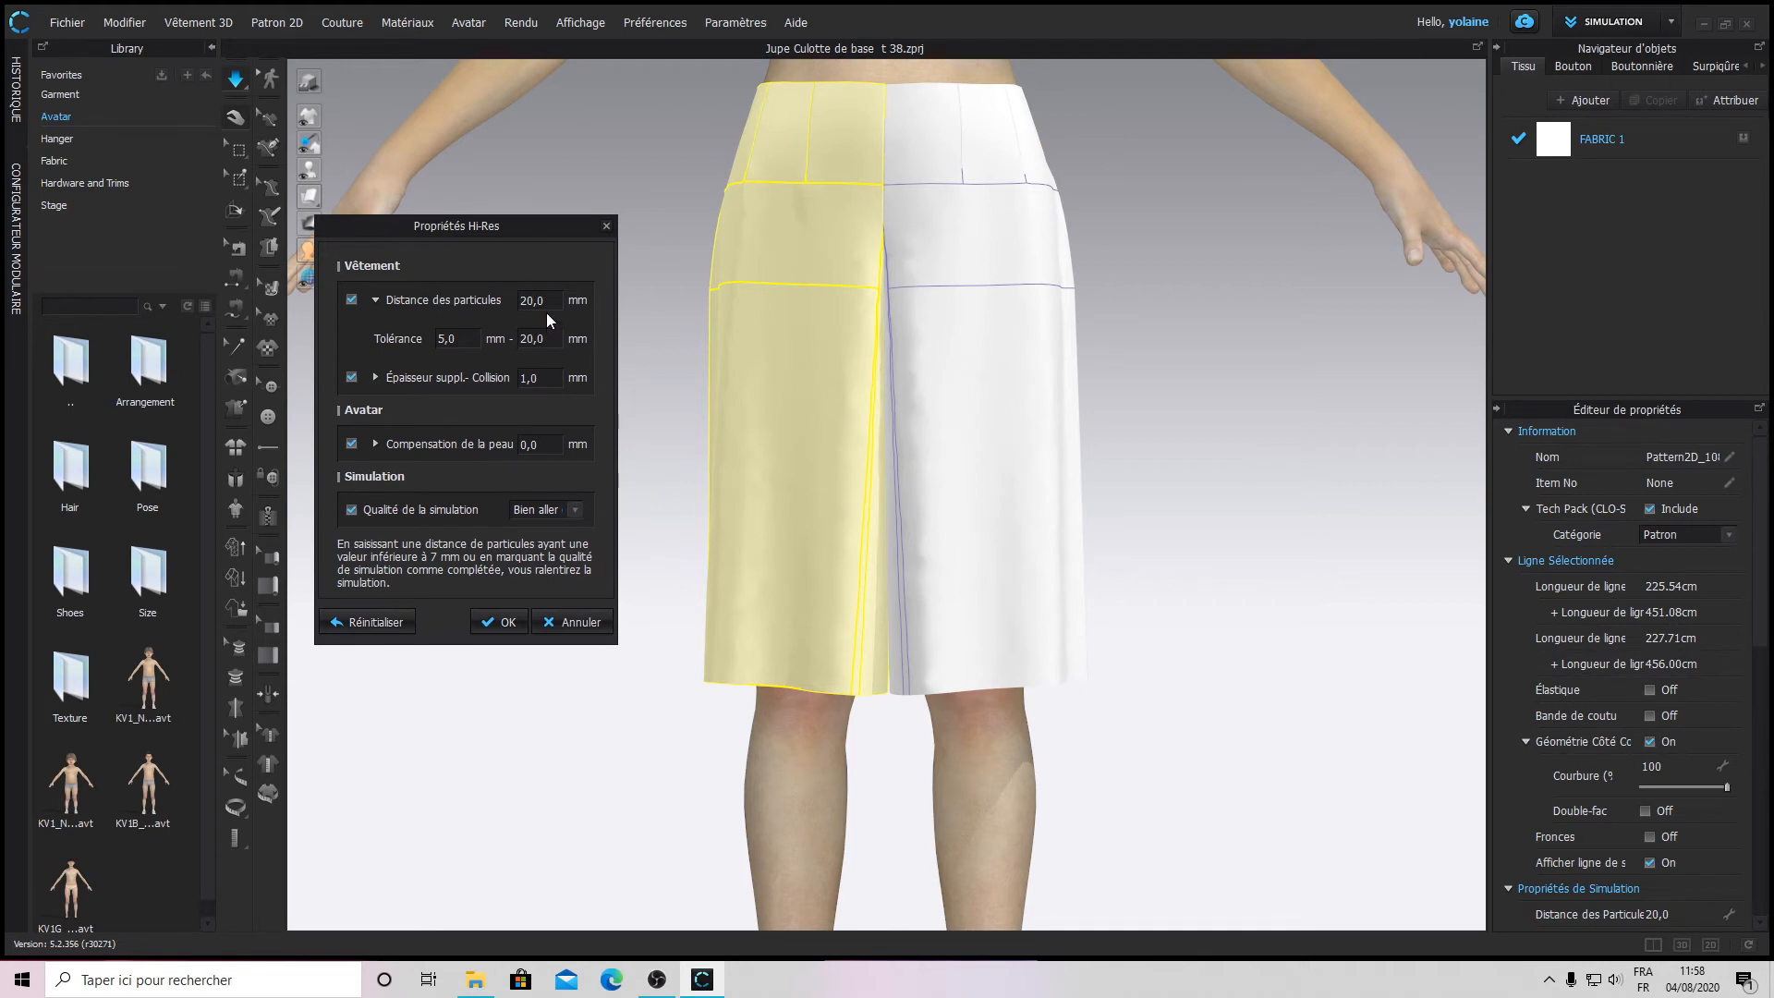
pyautogui.doubleClick(540, 302)
pyautogui.click(566, 509)
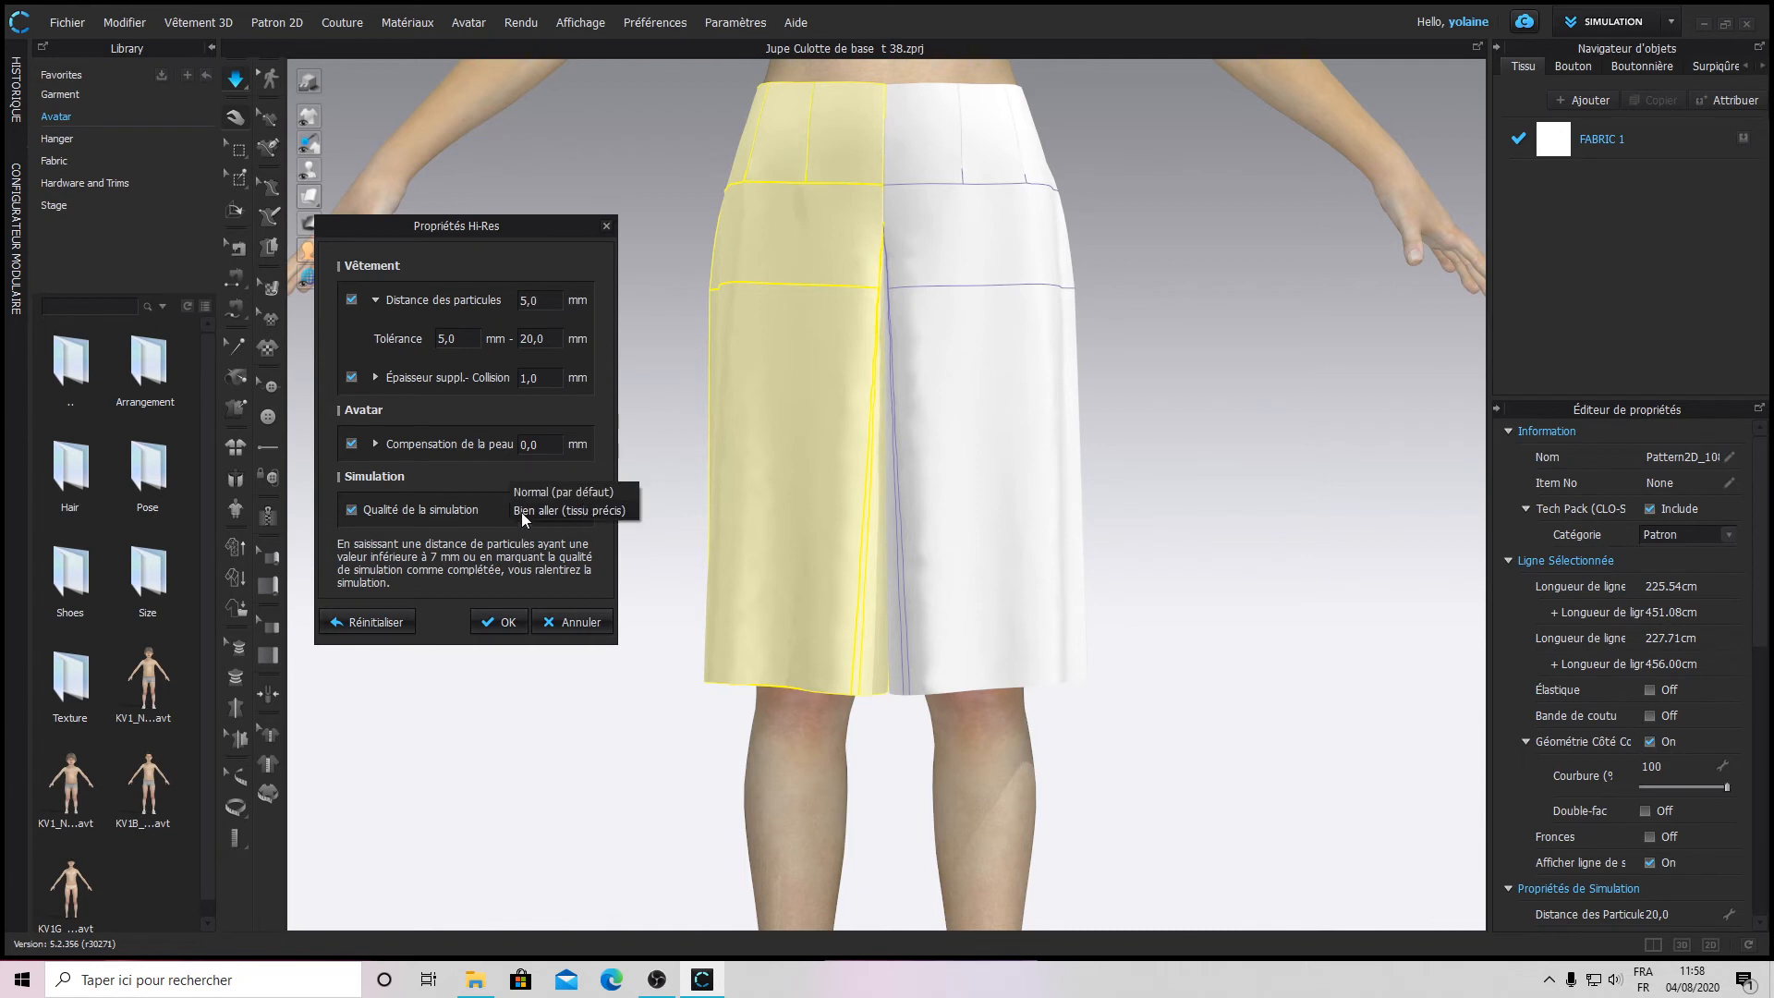
pyautogui.click(540, 509)
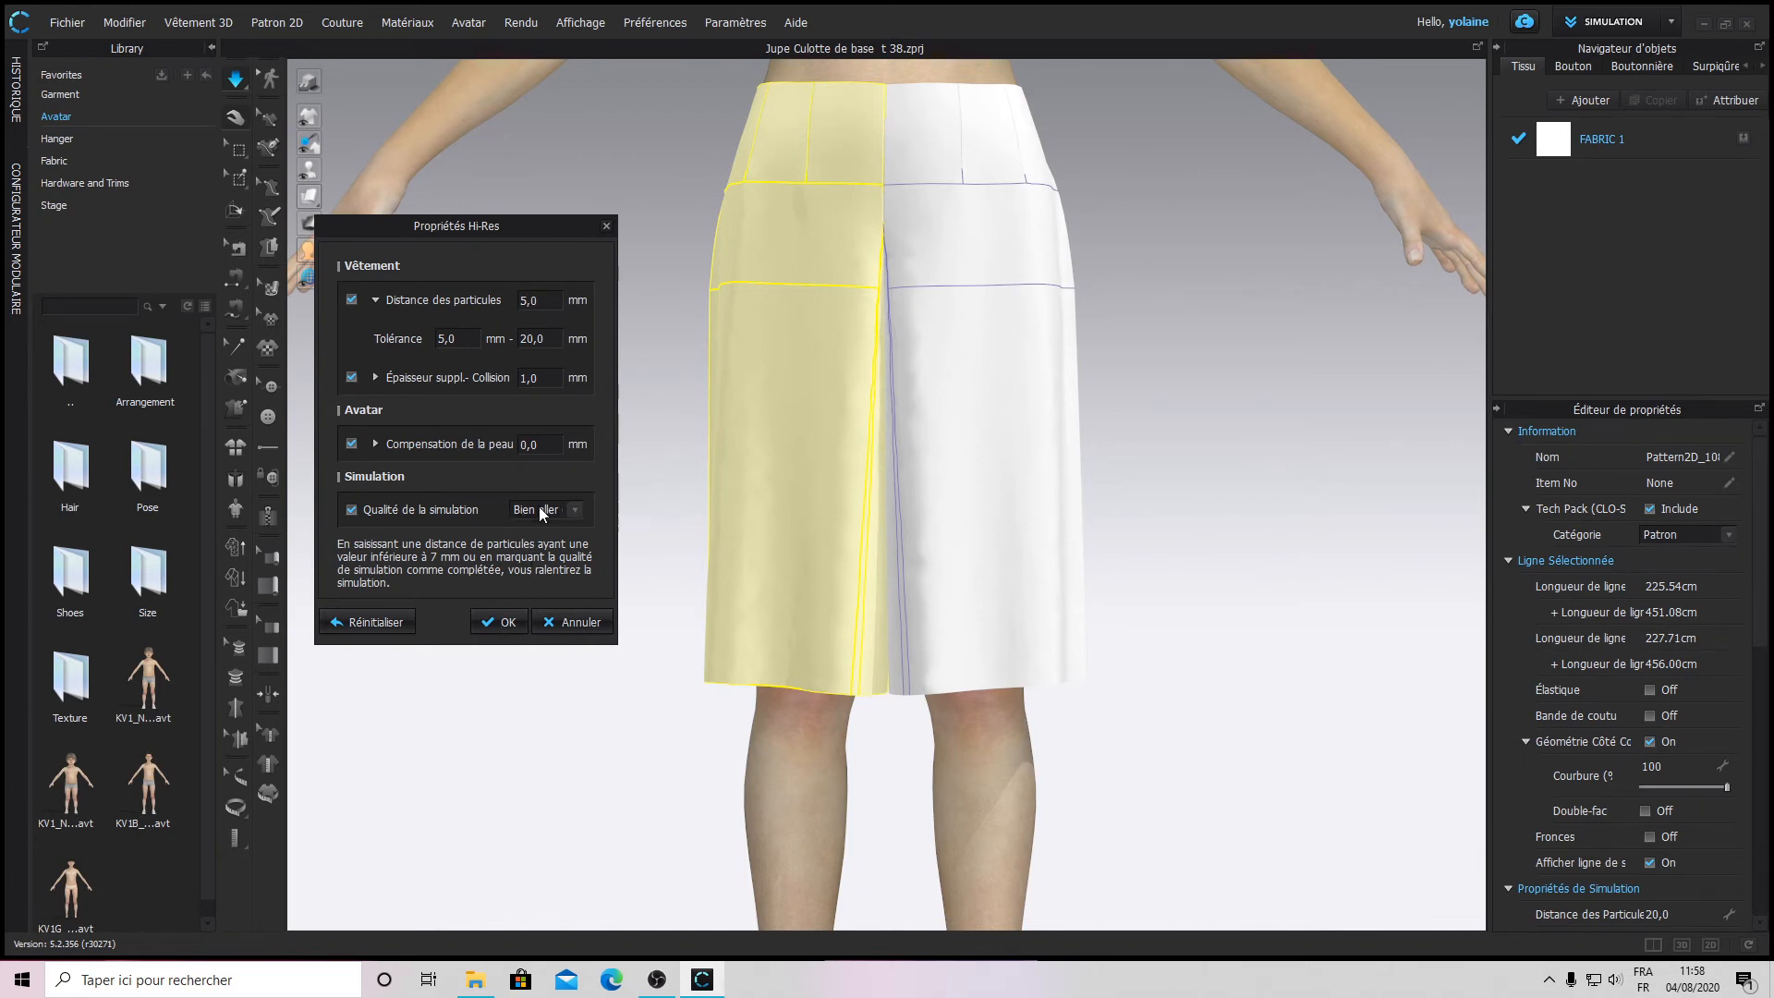
pyautogui.click(513, 622)
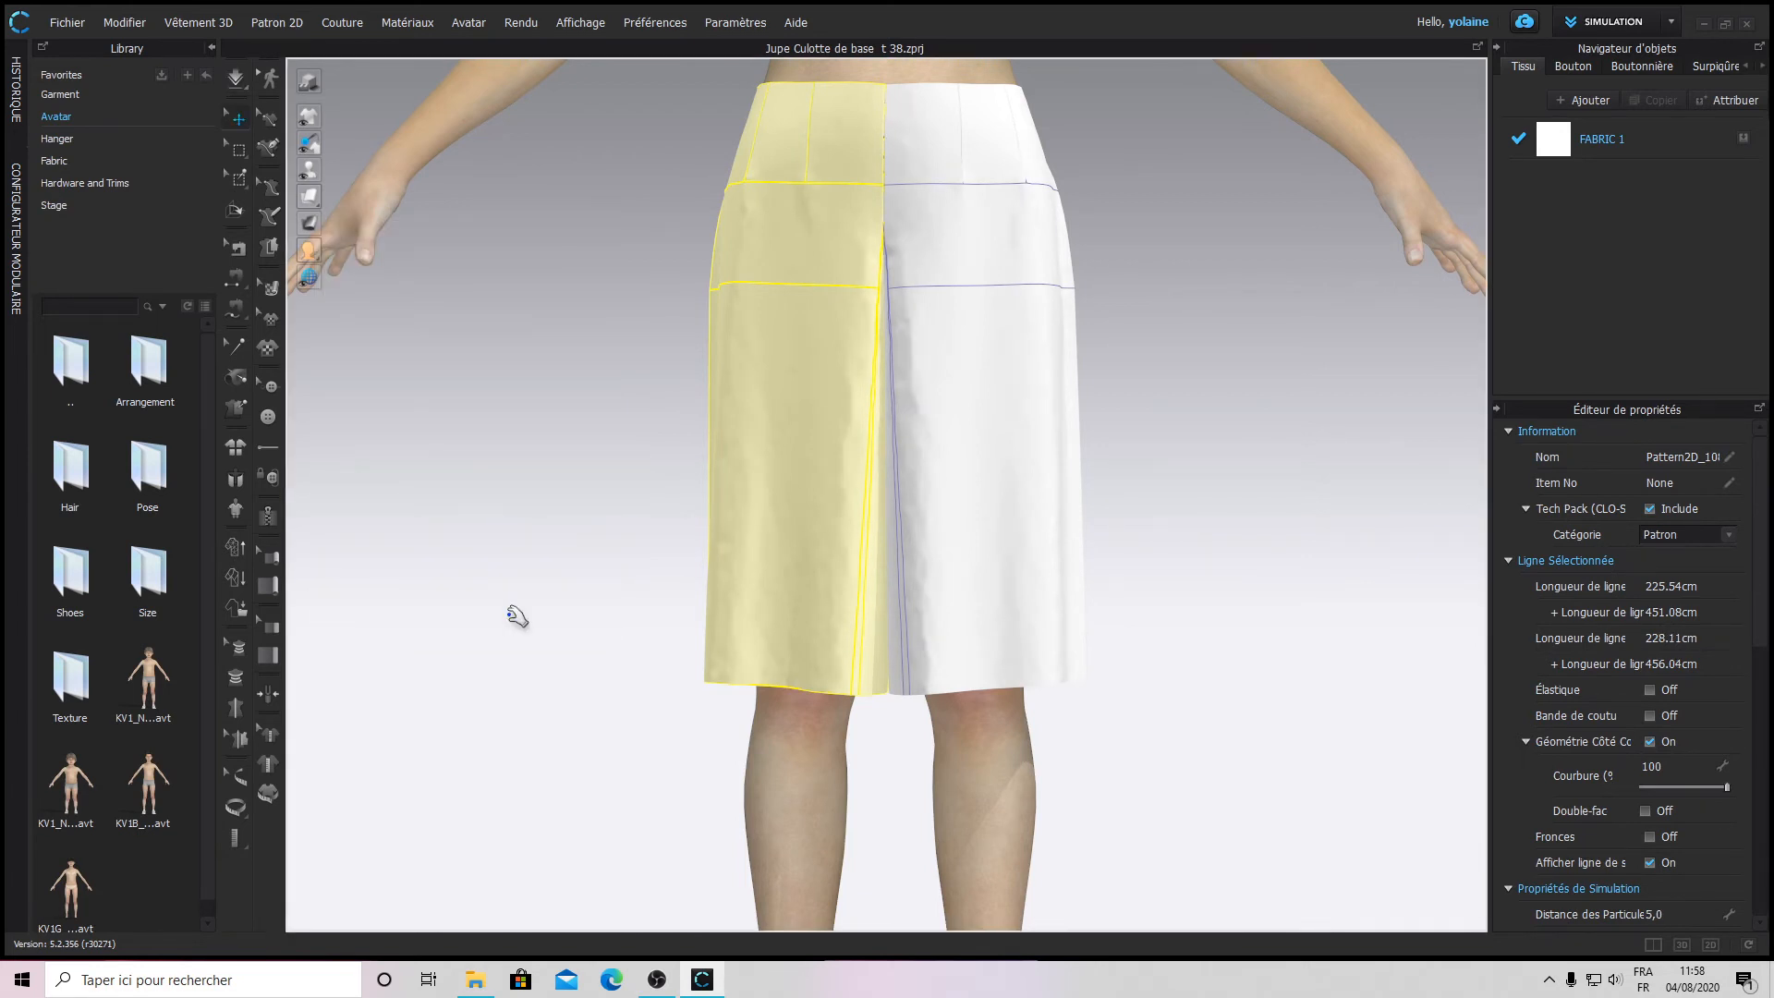
# - Simulate the high-resolution skirt, pull the hem of each leg to test the folds, and stop the simulation
pyautogui.click(237, 85)
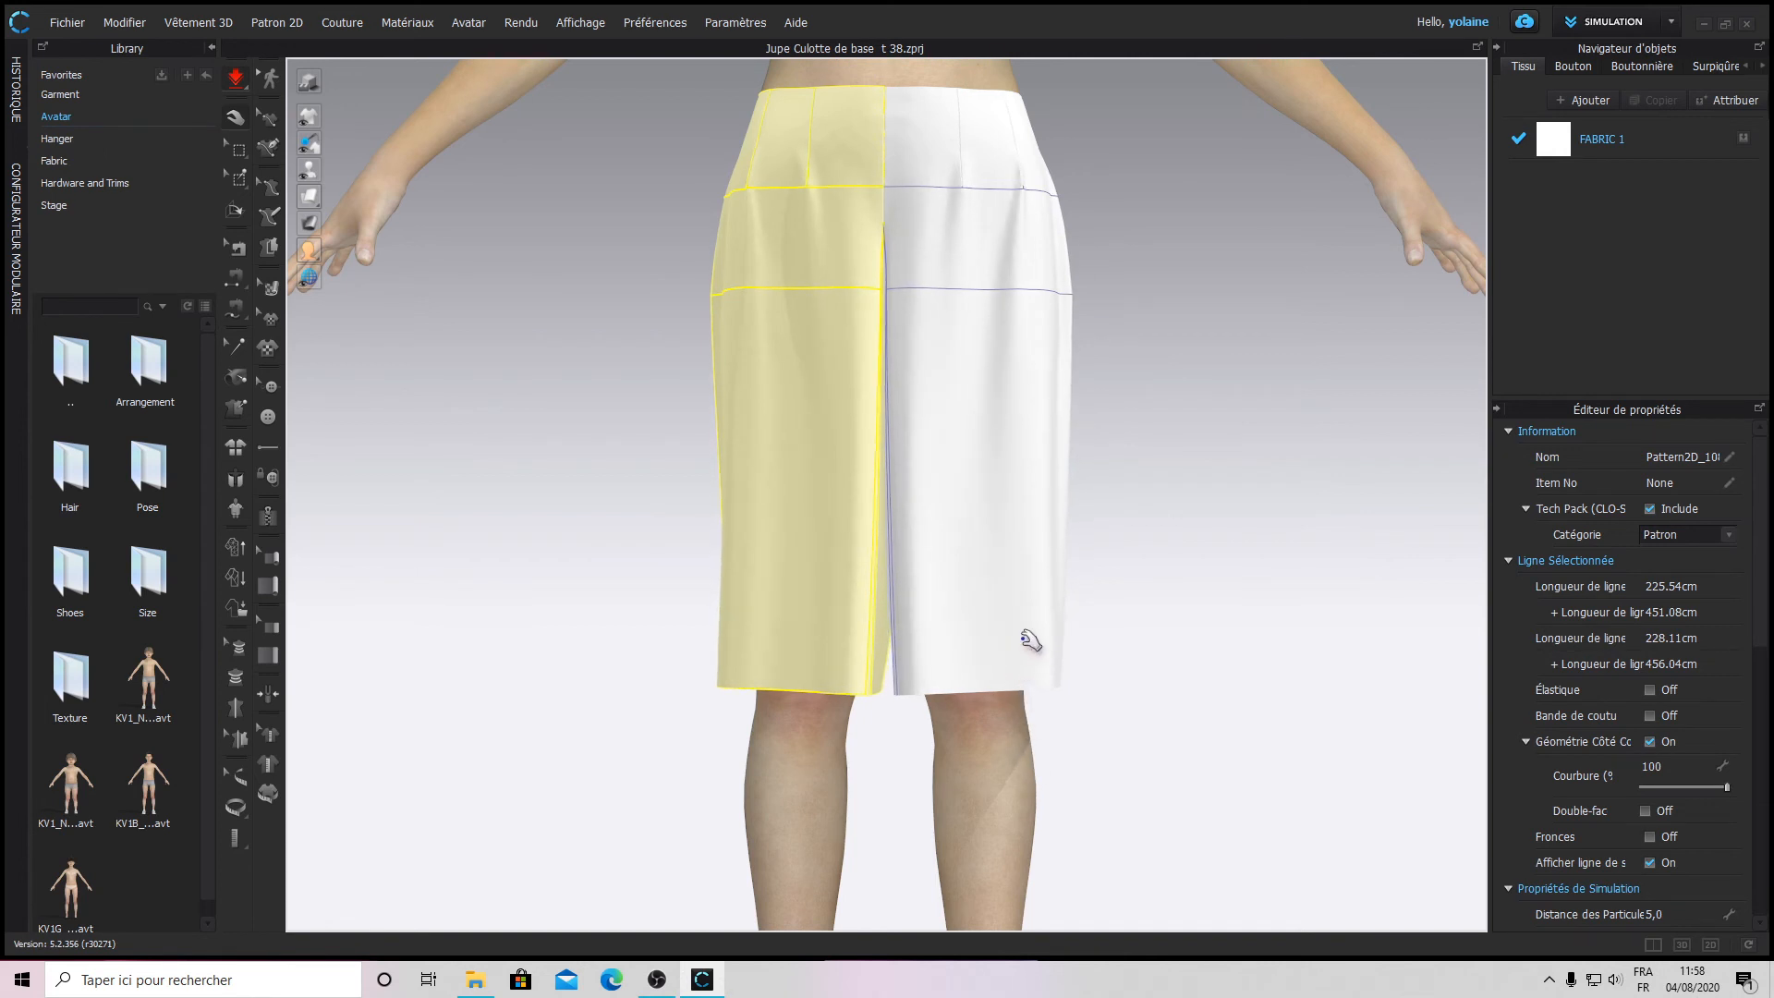
pyautogui.click(1035, 642)
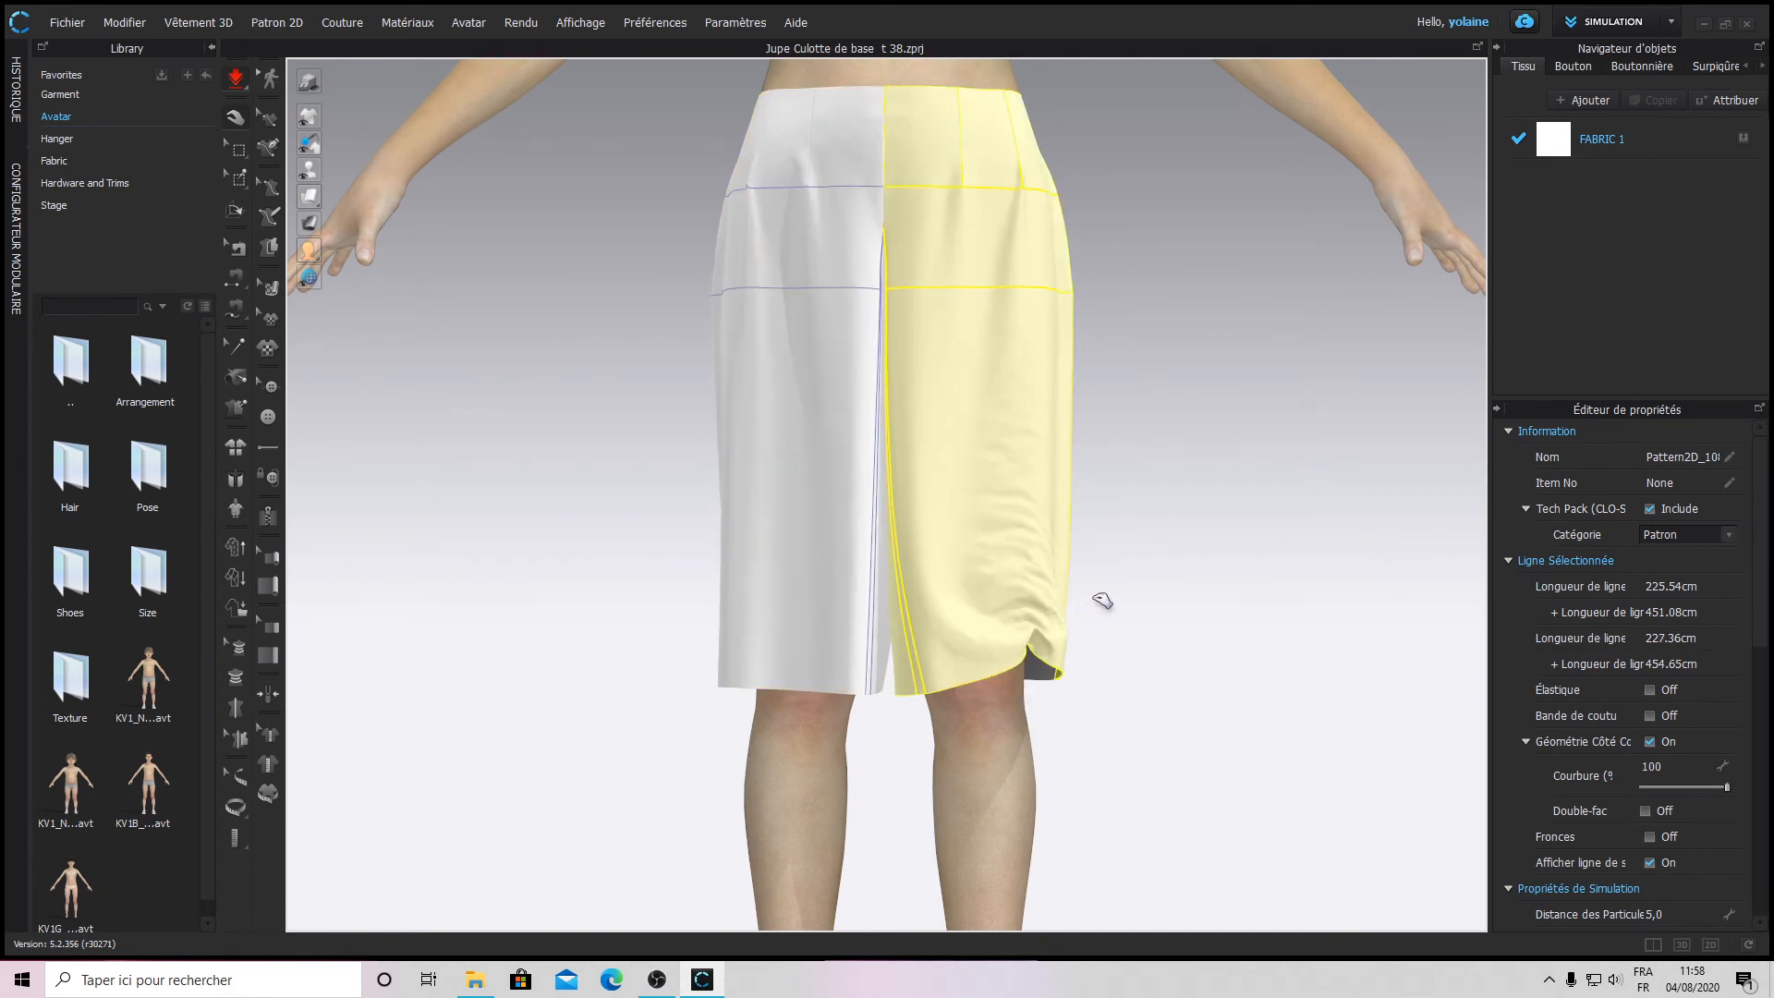
pyautogui.moveTo(1103, 601)
pyautogui.mouseDown()
pyautogui.moveTo(1117, 583)
pyautogui.moveTo(1131, 593)
pyautogui.mouseUp()
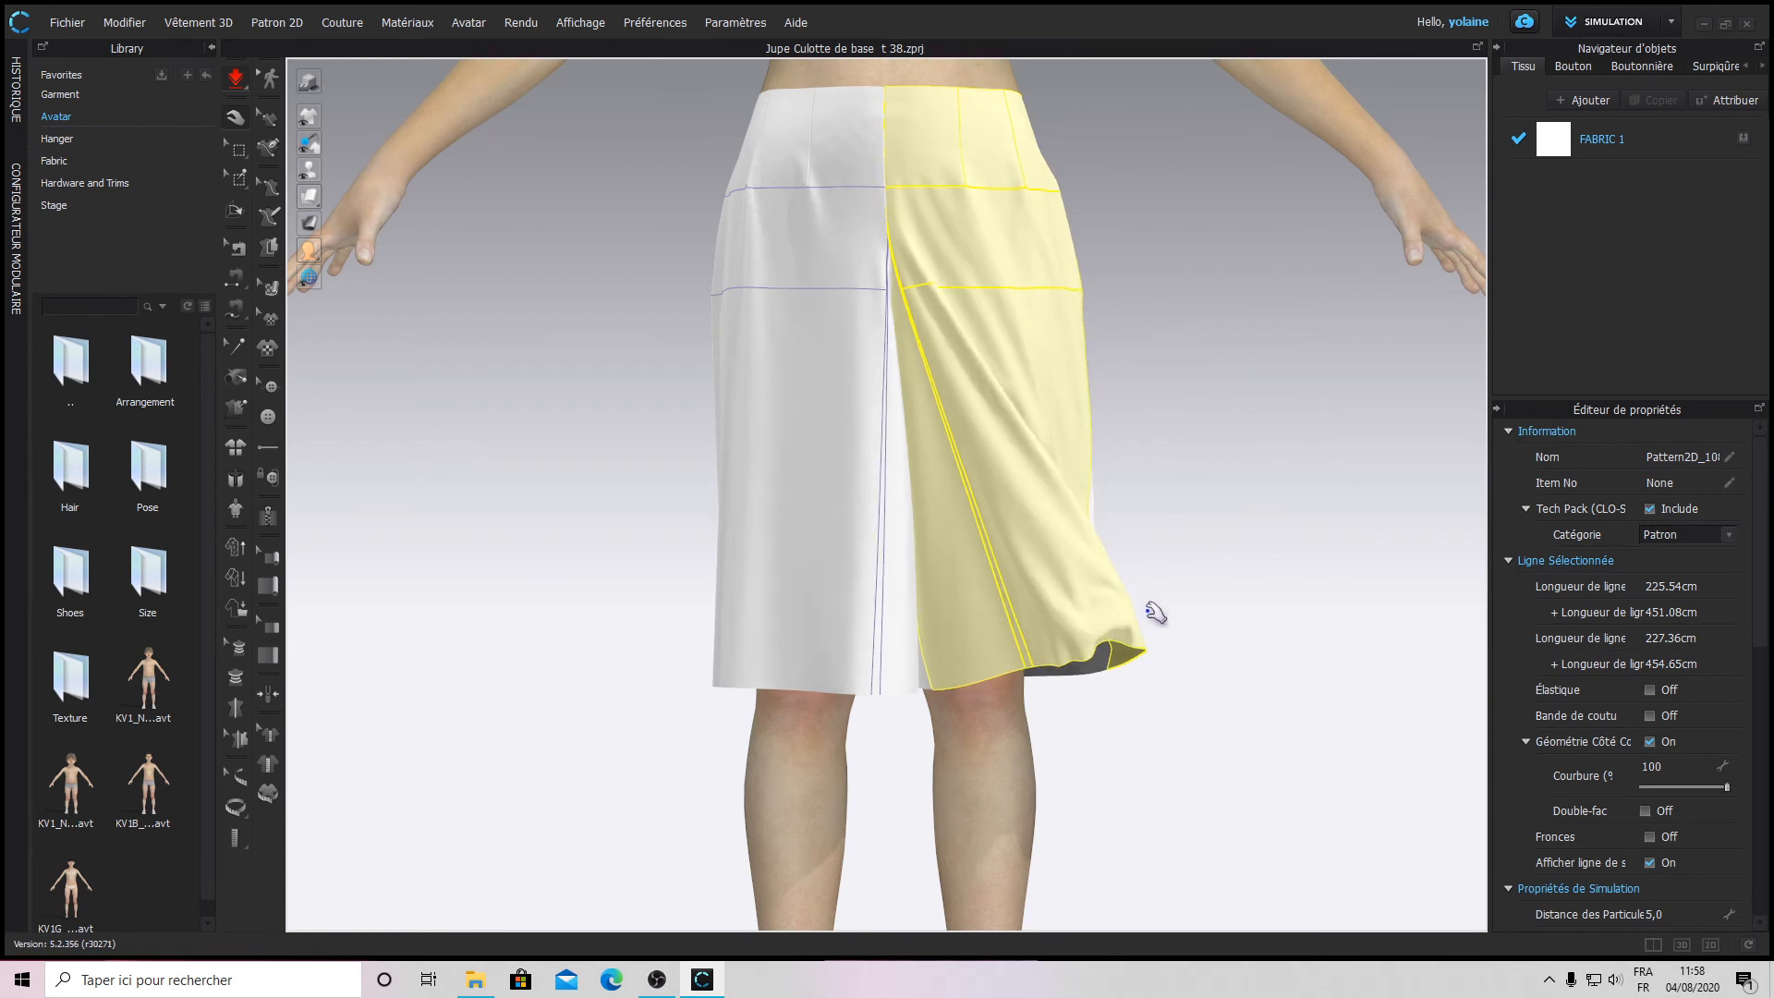
pyautogui.click(797, 605)
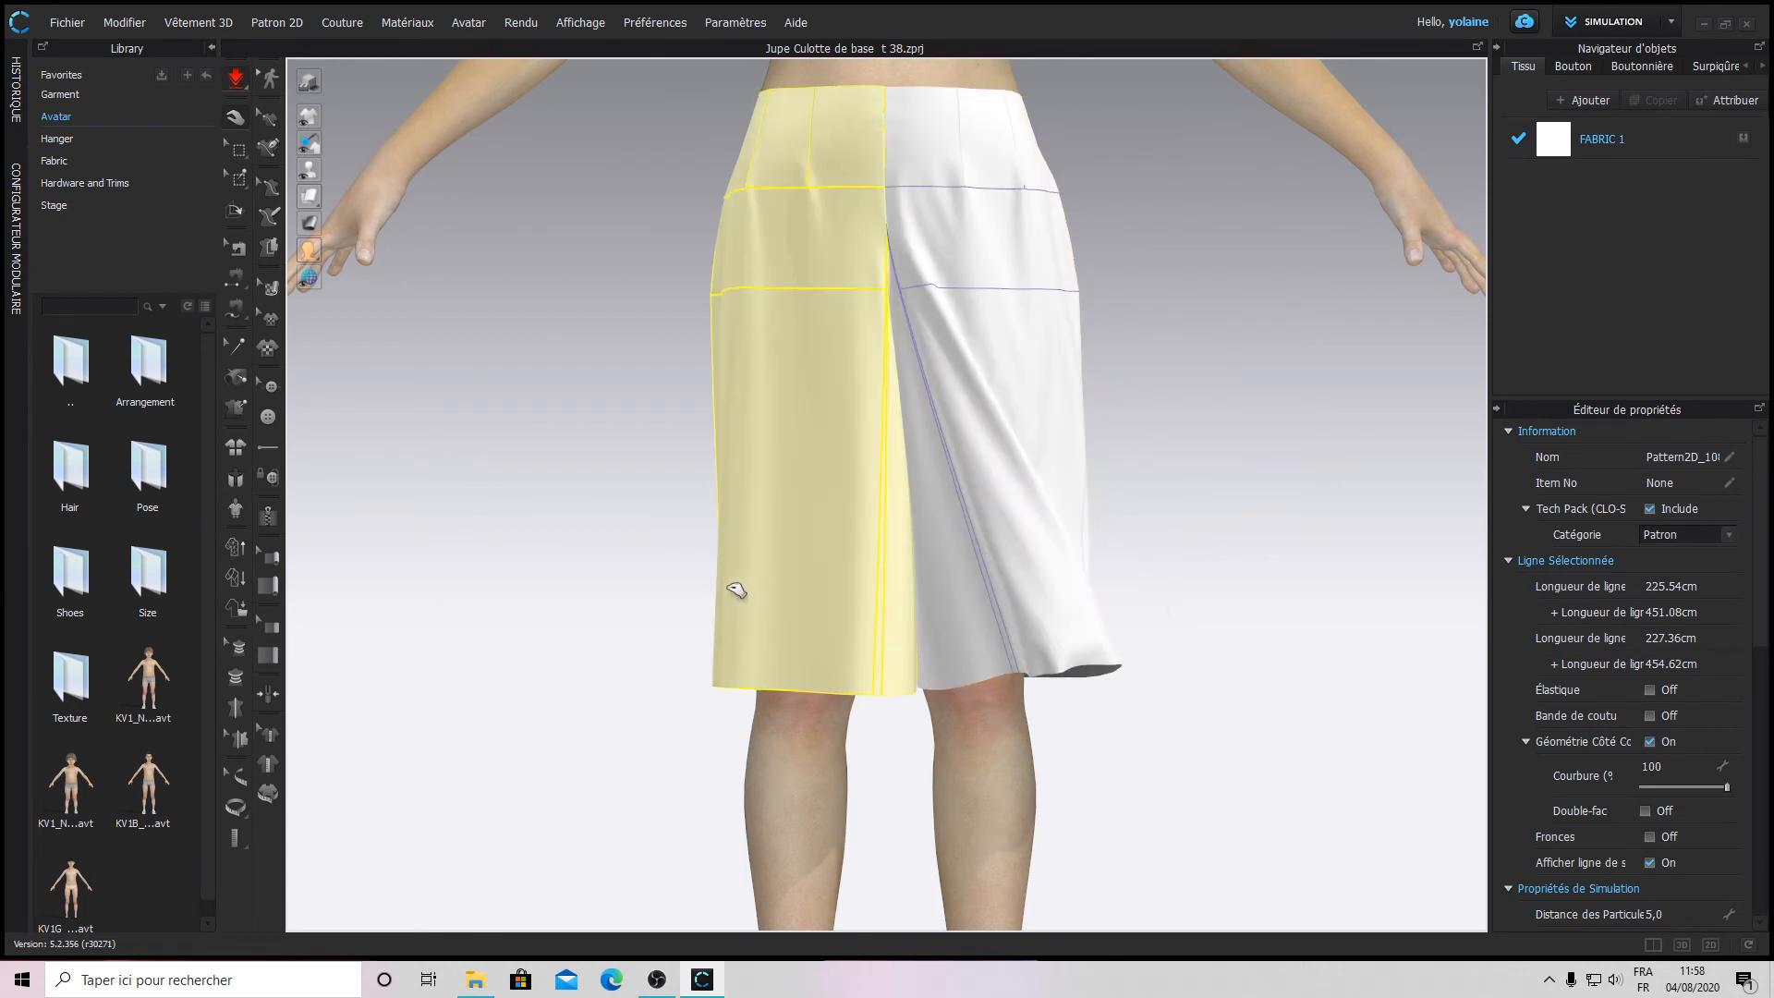
pyautogui.moveTo(719, 606); pyautogui.dragTo(776, 665)
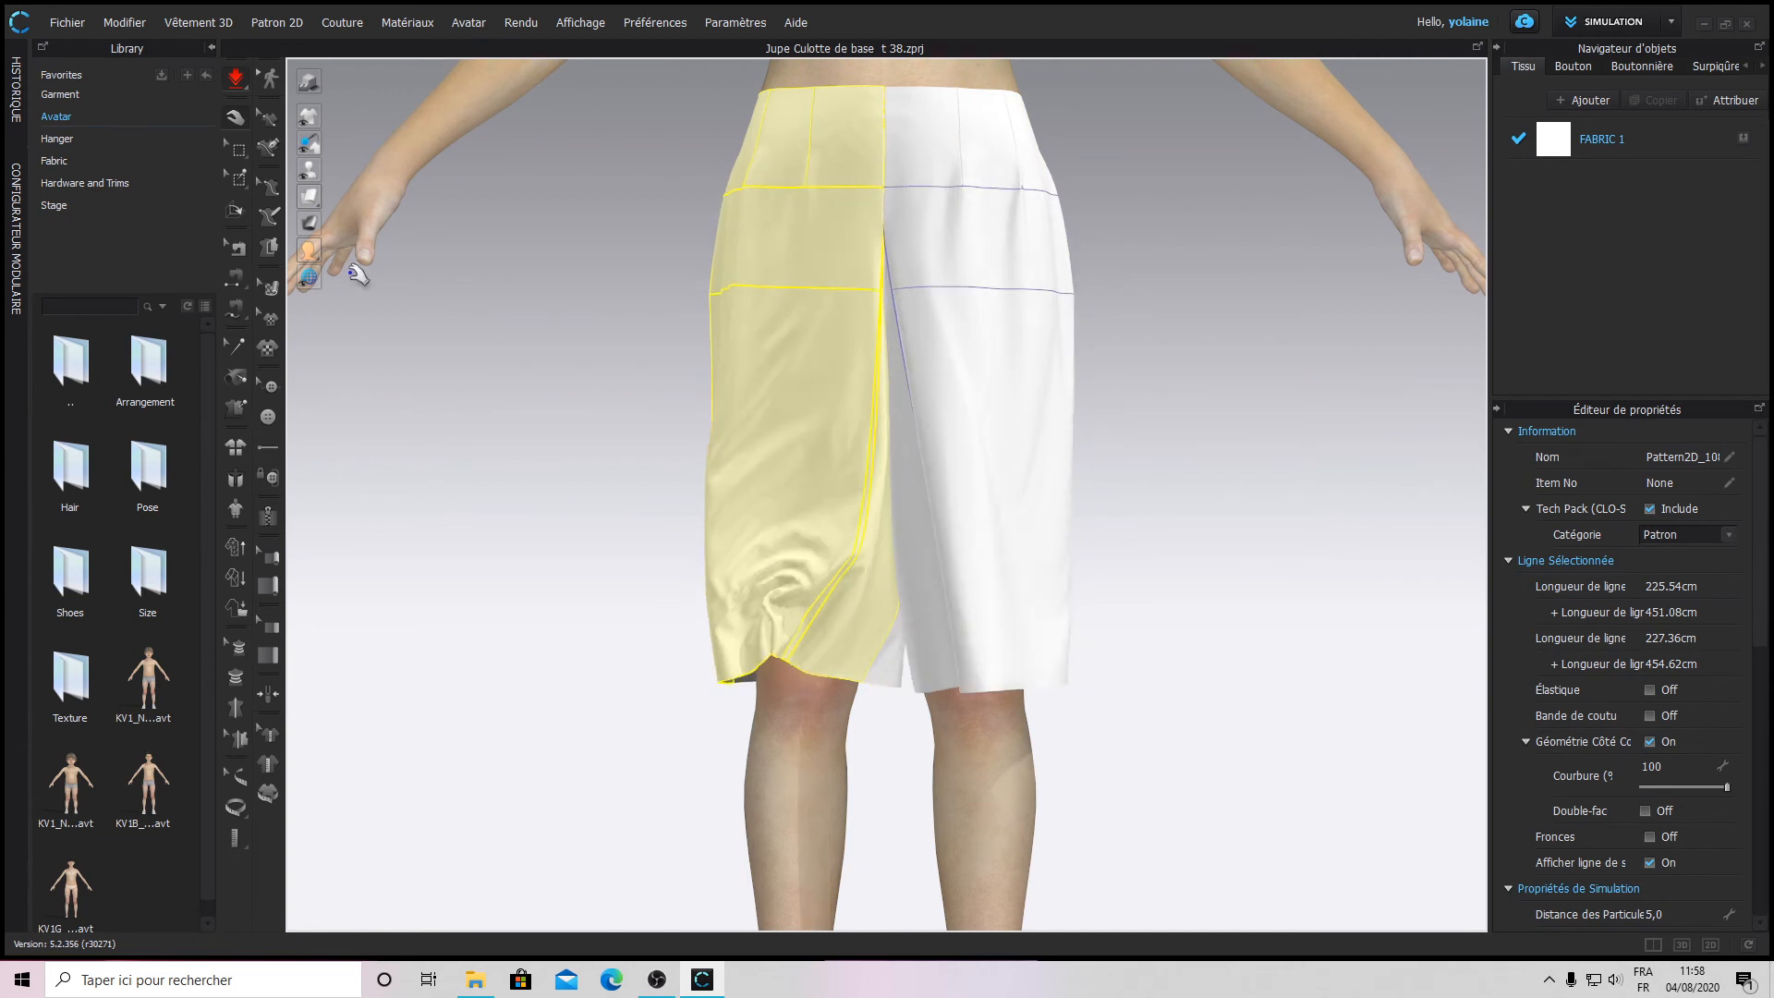
pyautogui.click(235, 87)
# - Display the high-resolution garment as a mesh and examine its density on both legs
pyautogui.moveTo(310, 195)
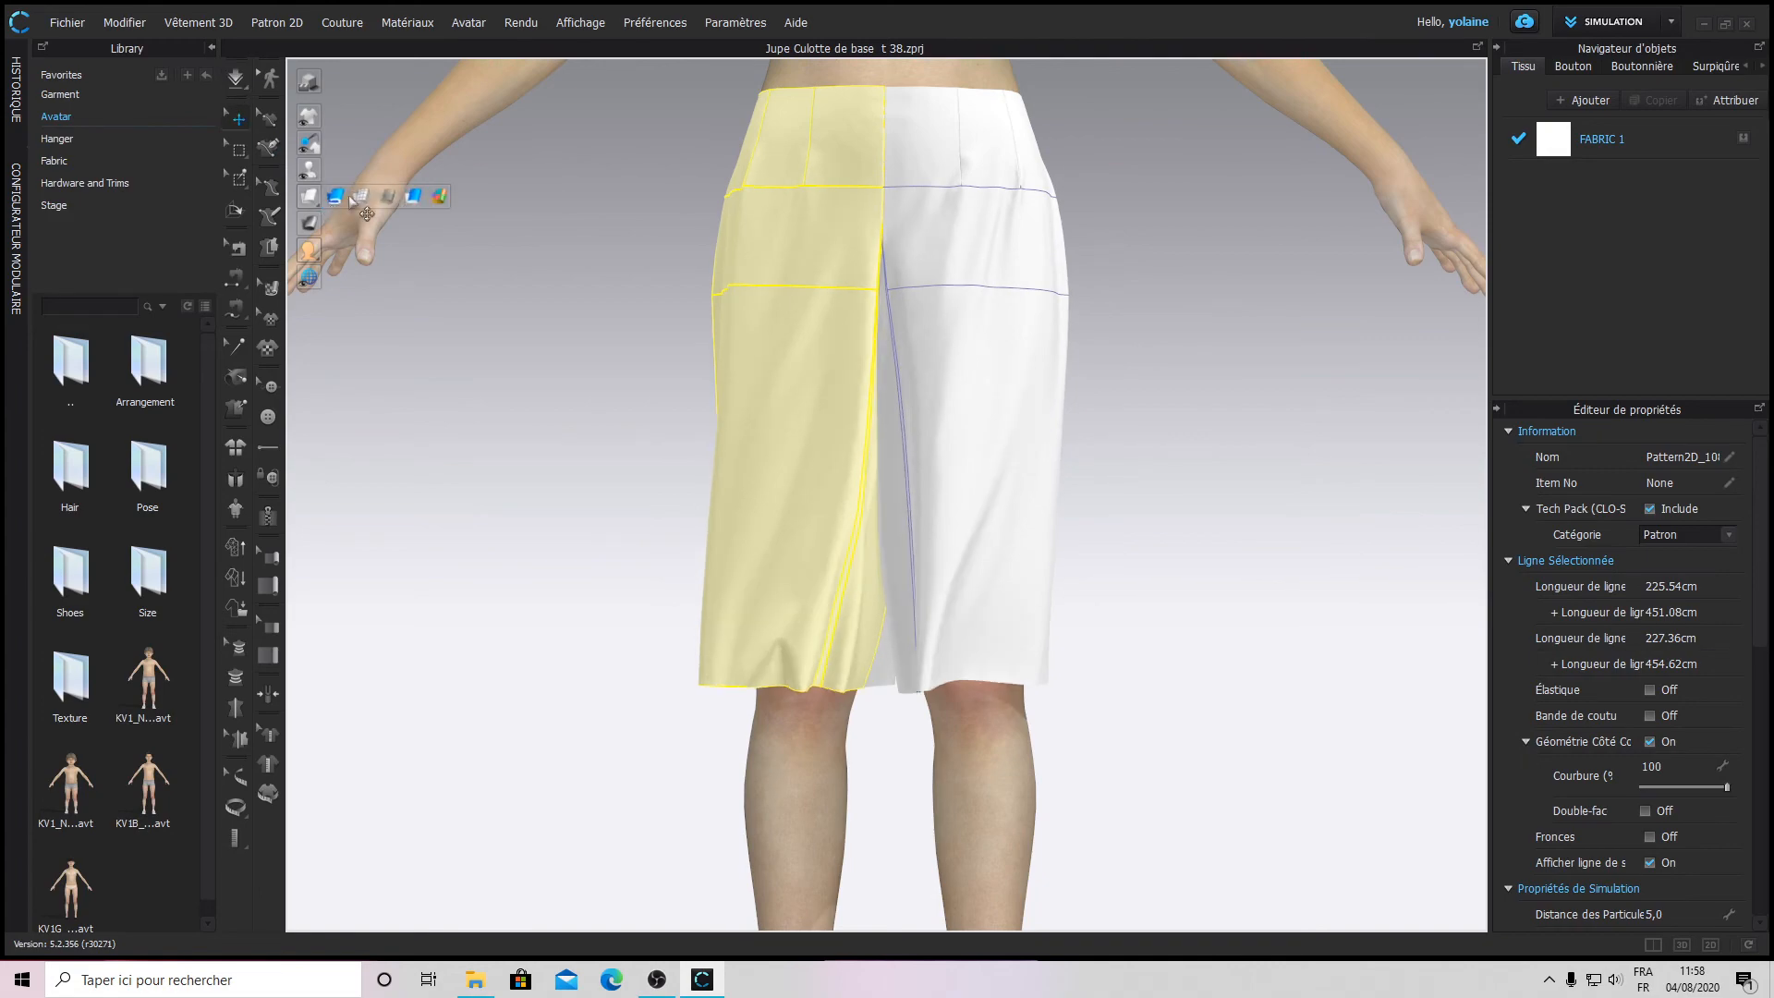
pyautogui.click(370, 196)
pyautogui.scroll(5, 911, 258)
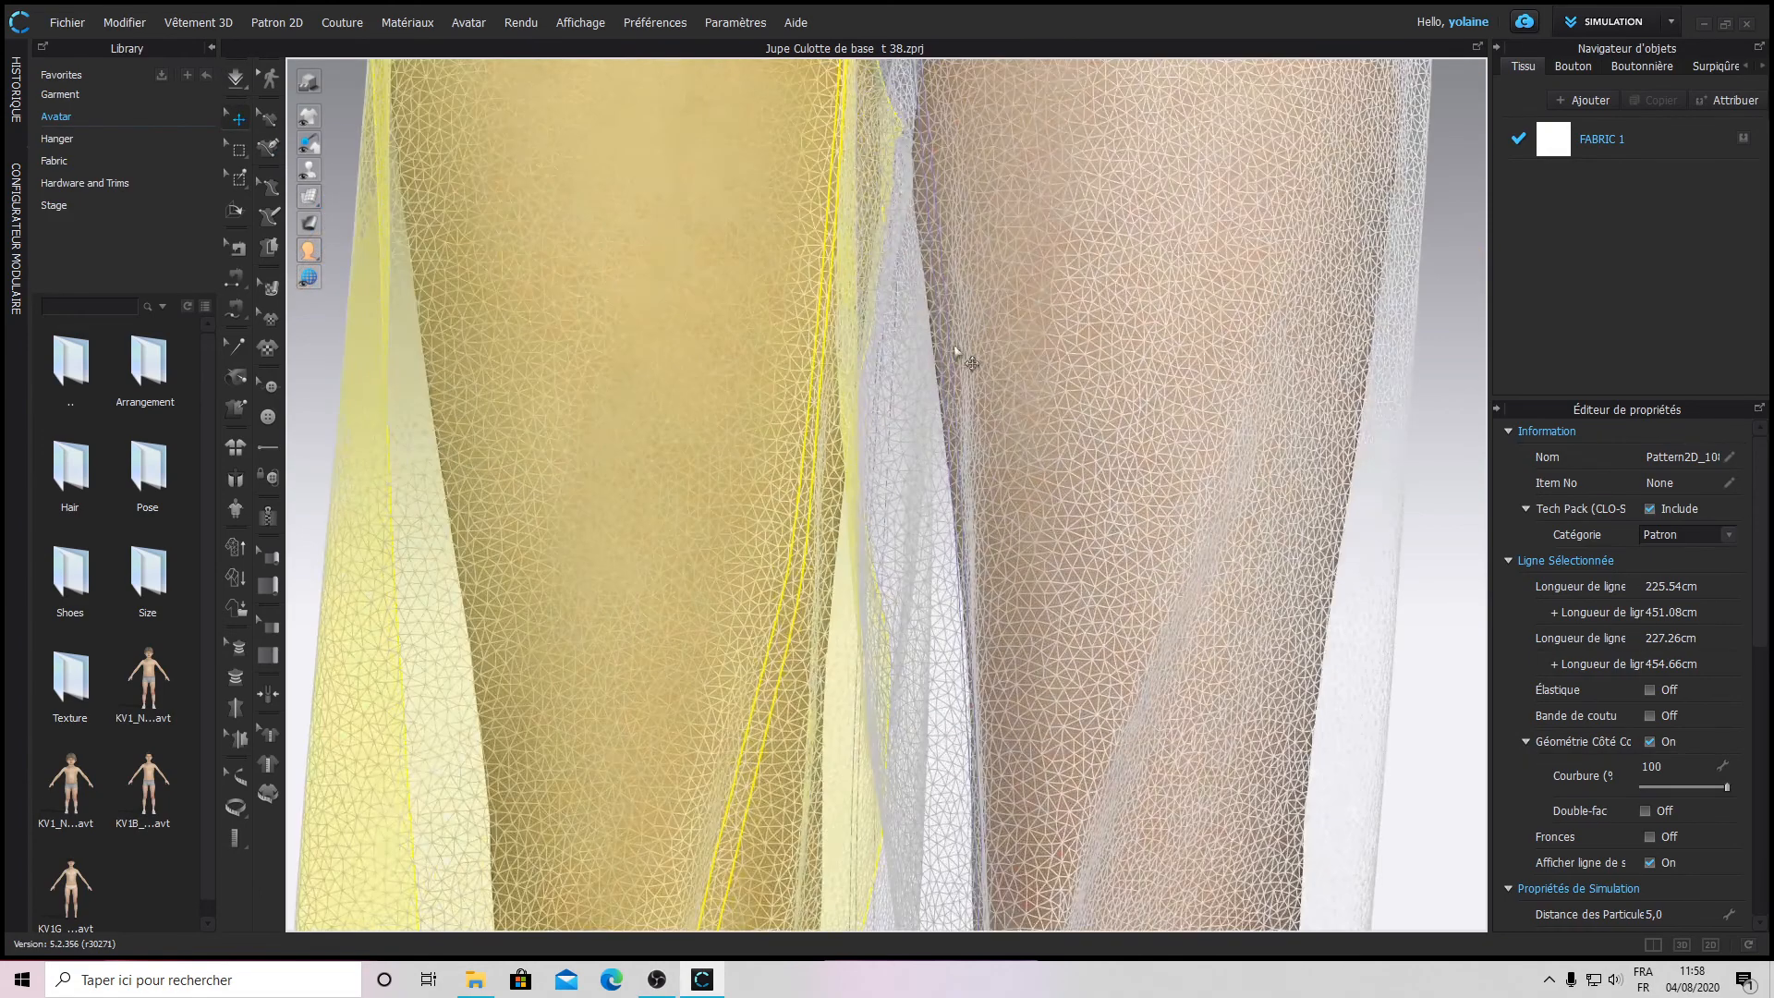
pyautogui.scroll(-5, 766, 462)
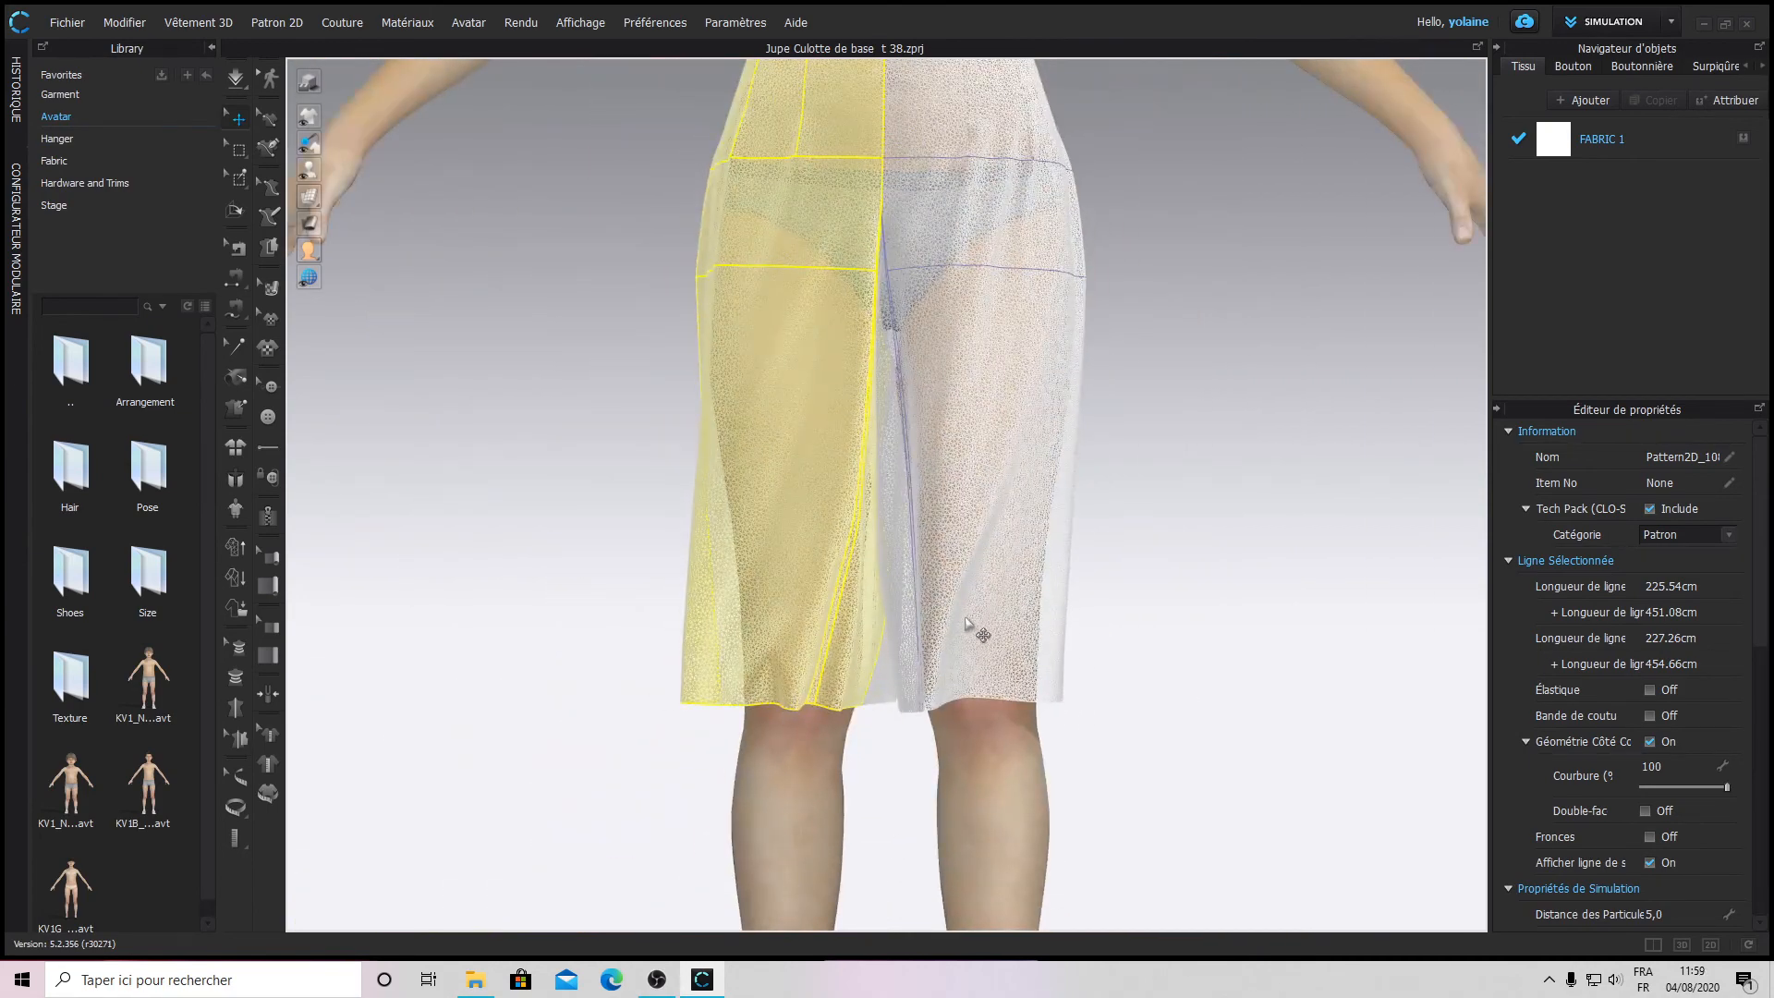
pyautogui.scroll(-3, 915, 558)
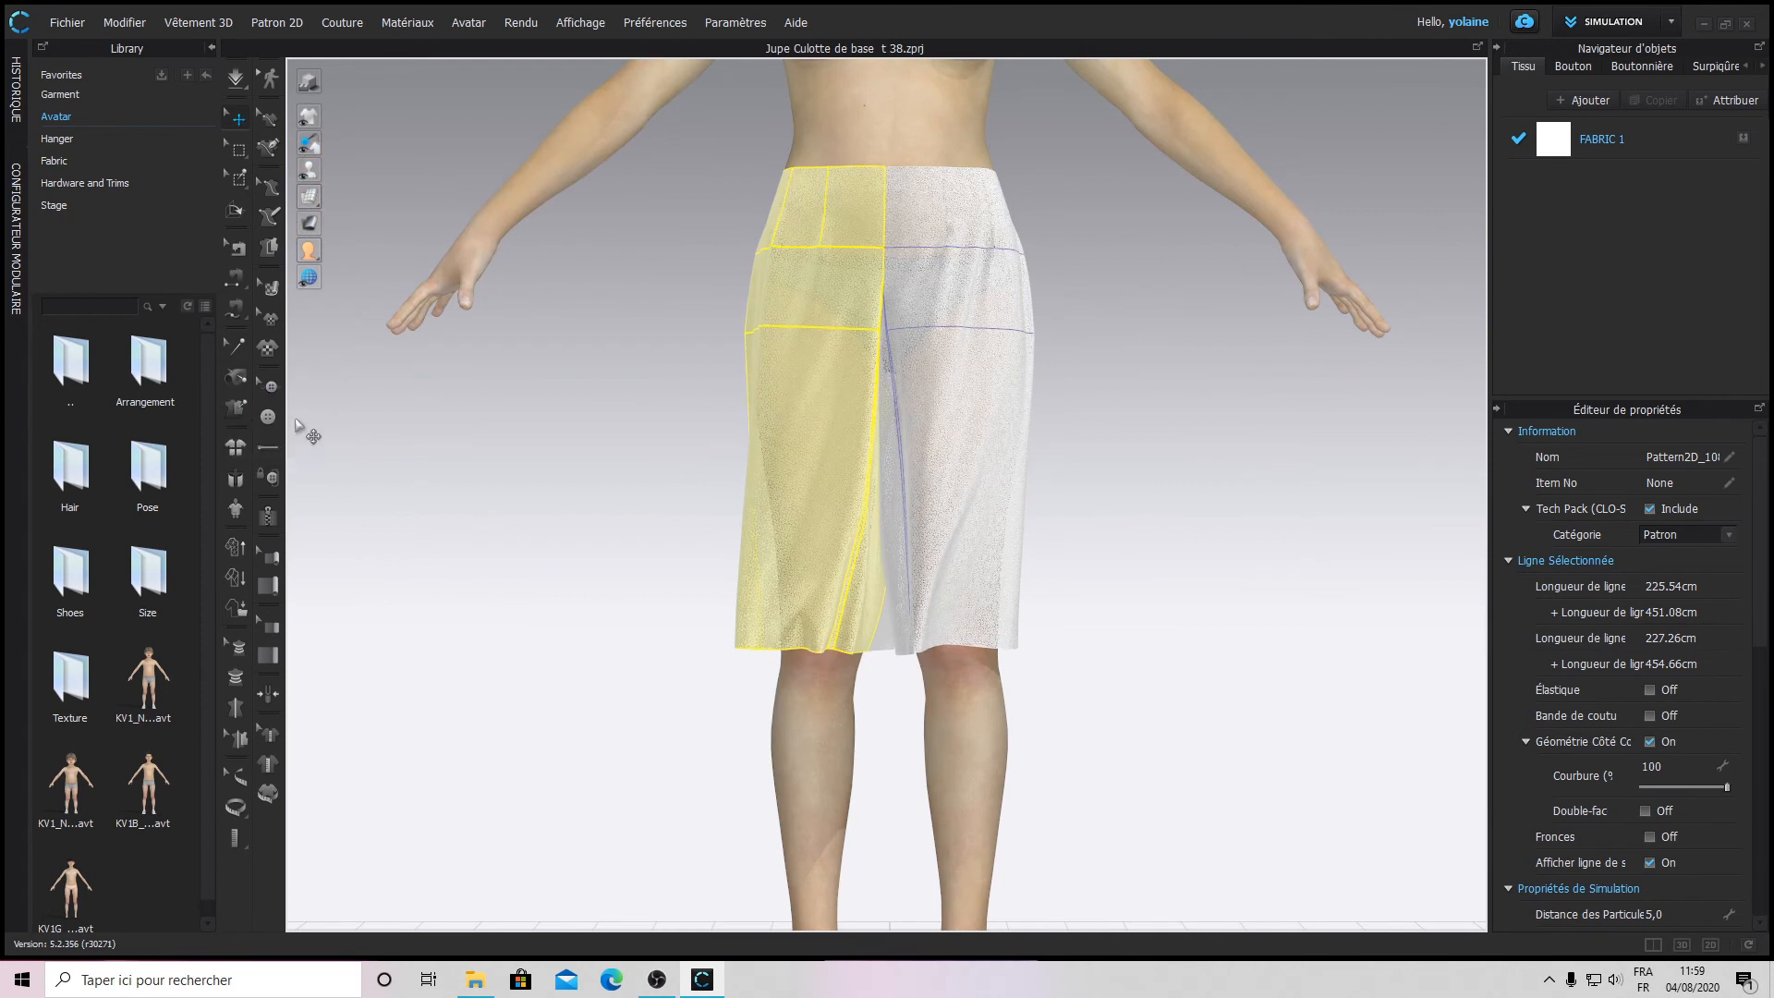
pyautogui.click(242, 607)
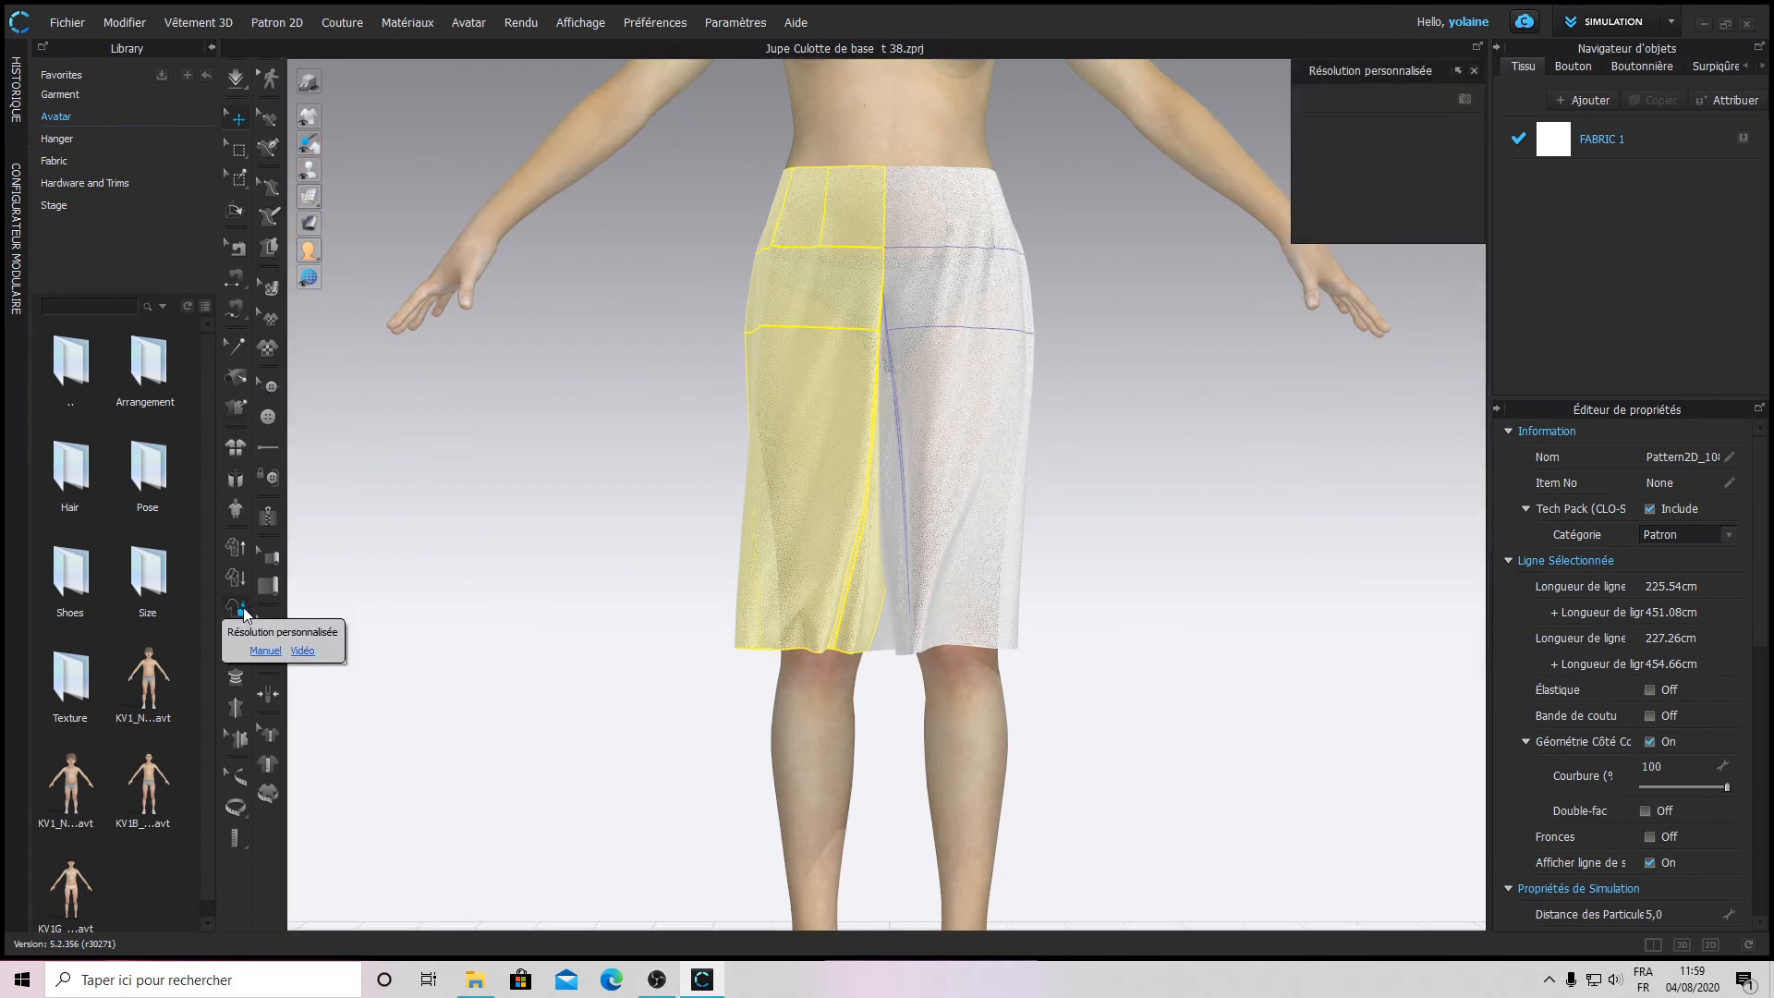
pyautogui.click(1472, 70)
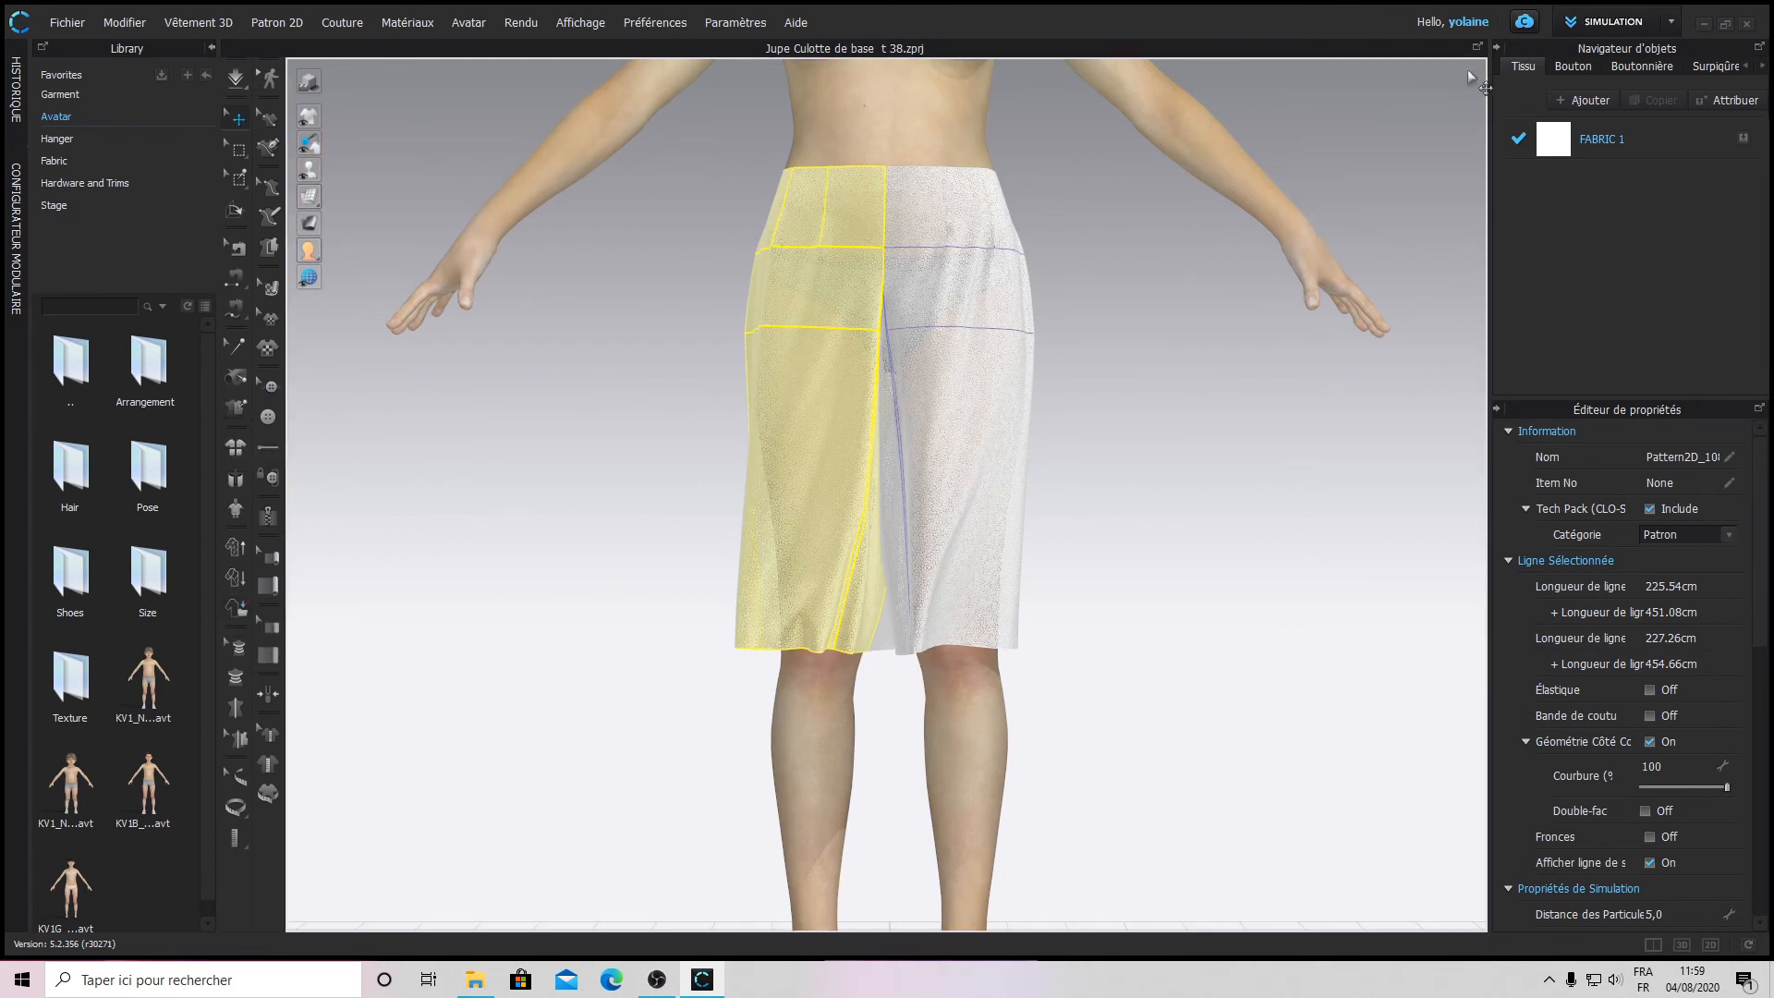
pyautogui.click(229, 584)
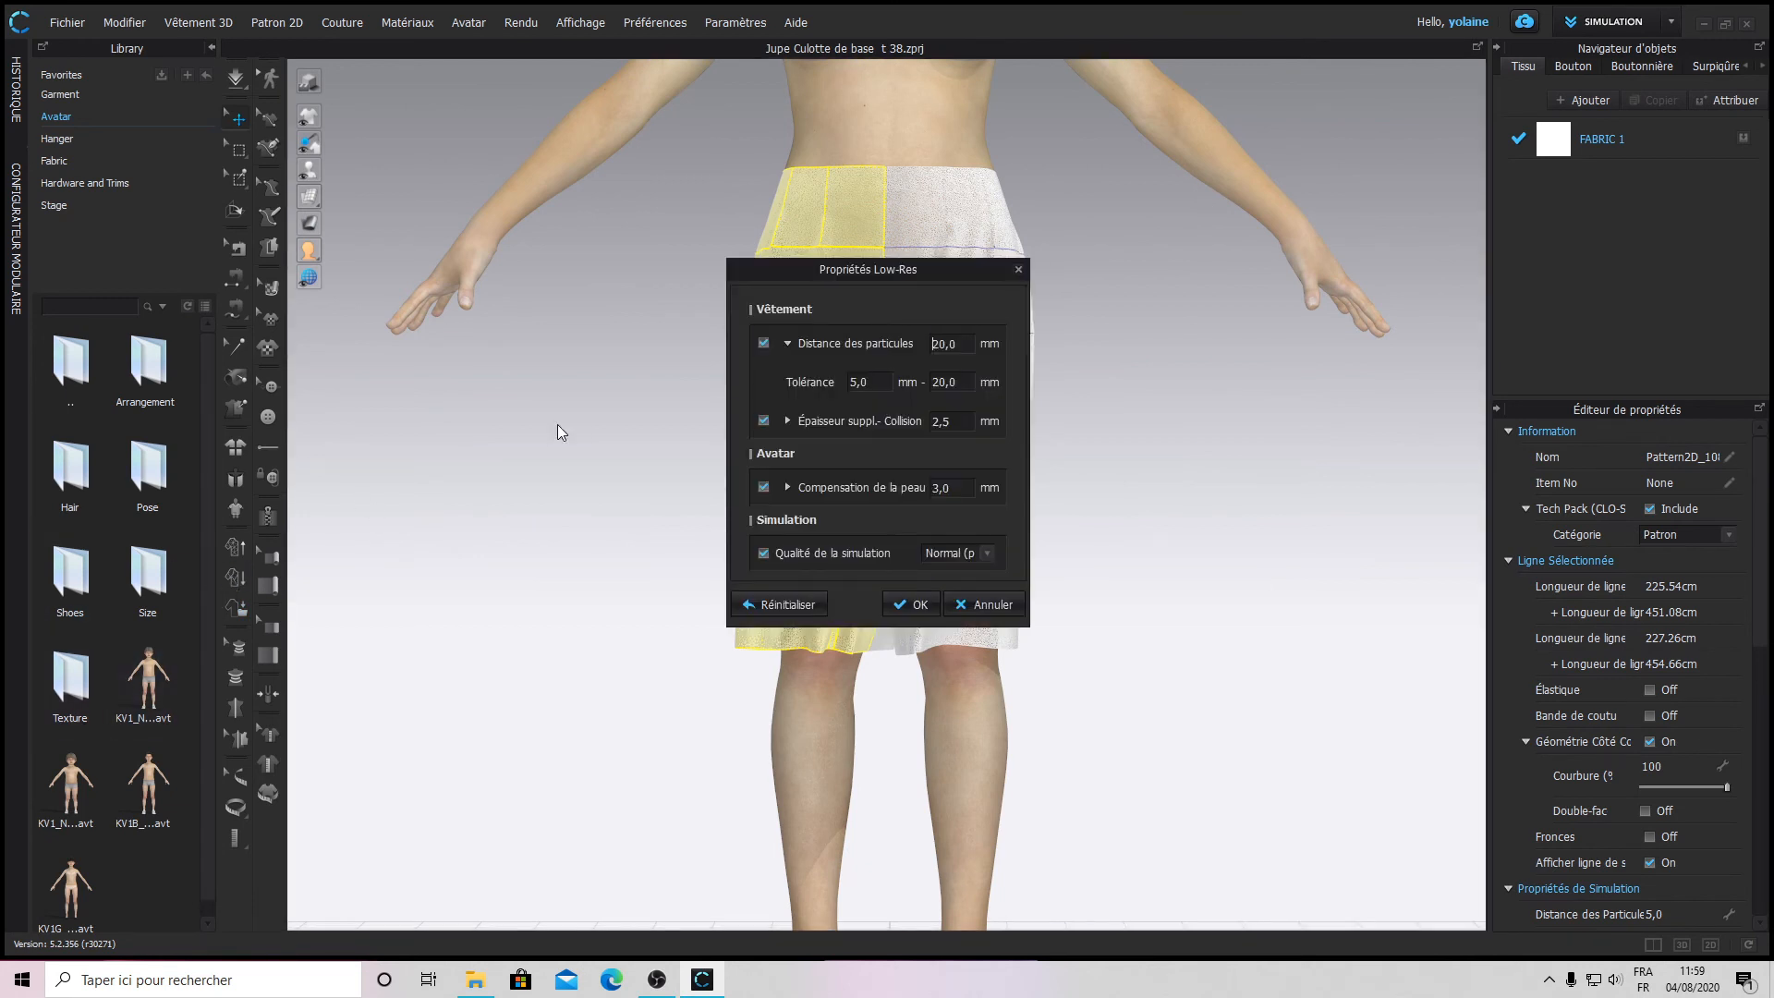
pyautogui.click(994, 601)
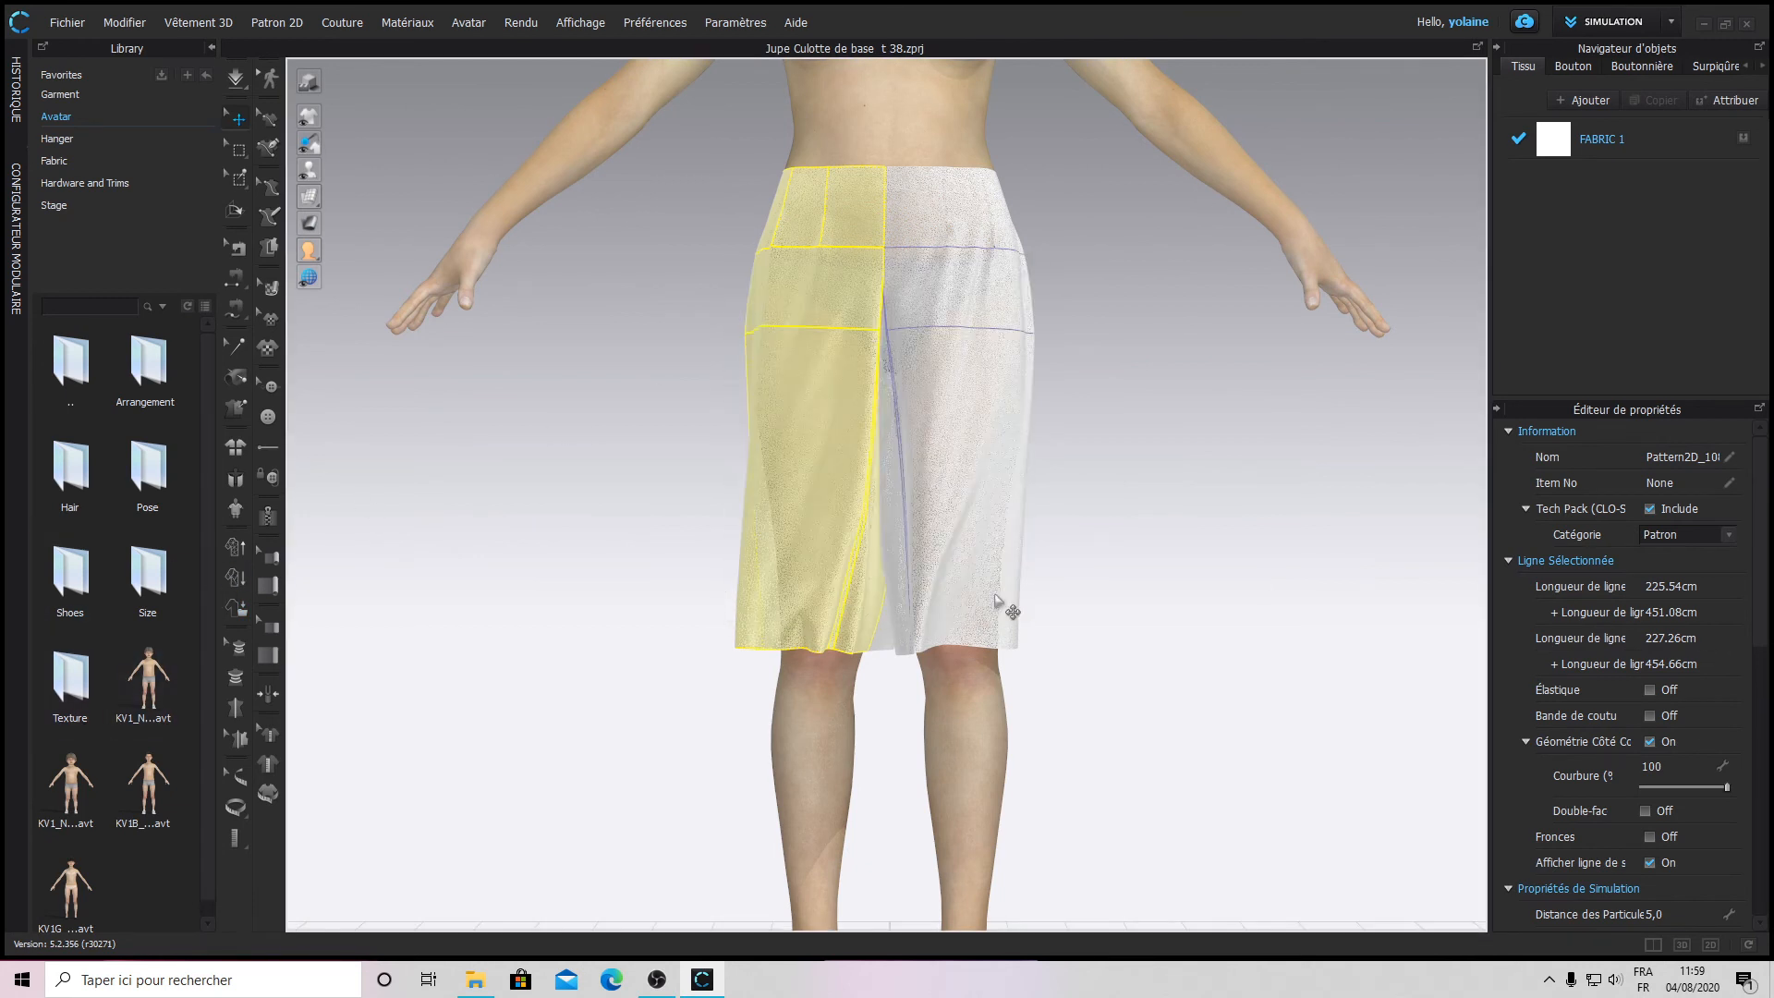
# - Save the current garment settings as a new custom resolution preset and close the custom resolution list
pyautogui.click(242, 607)
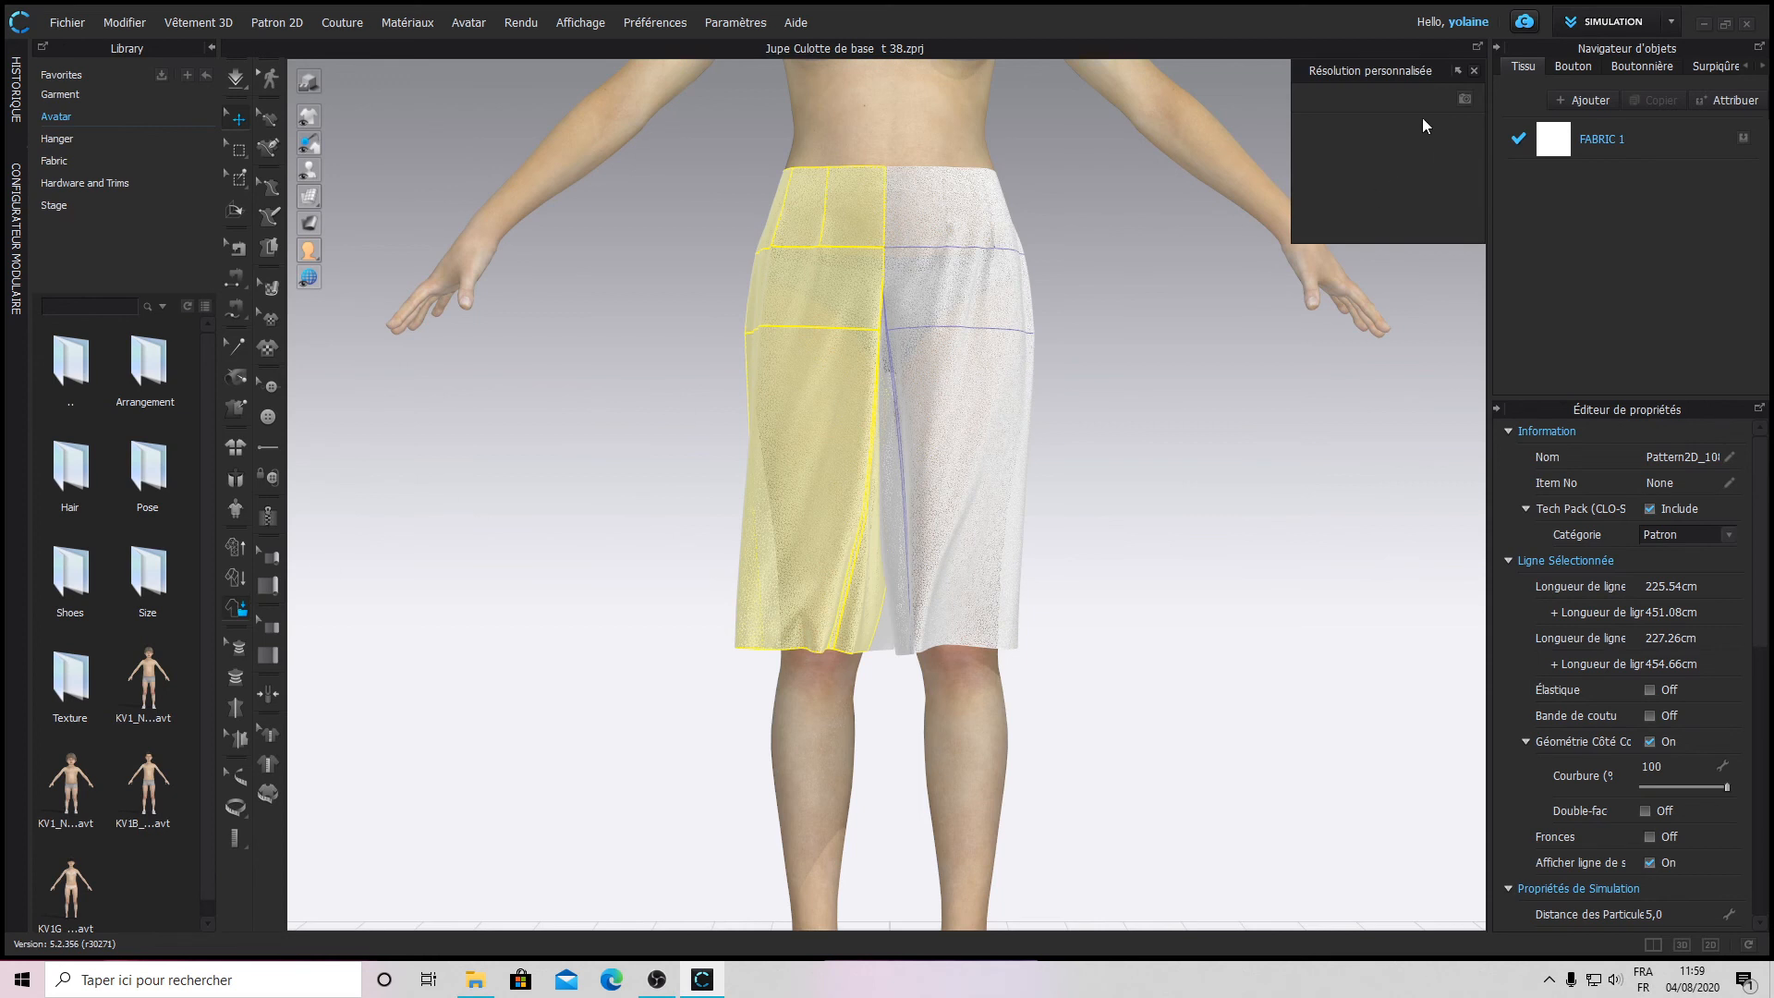
pyautogui.click(1464, 98)
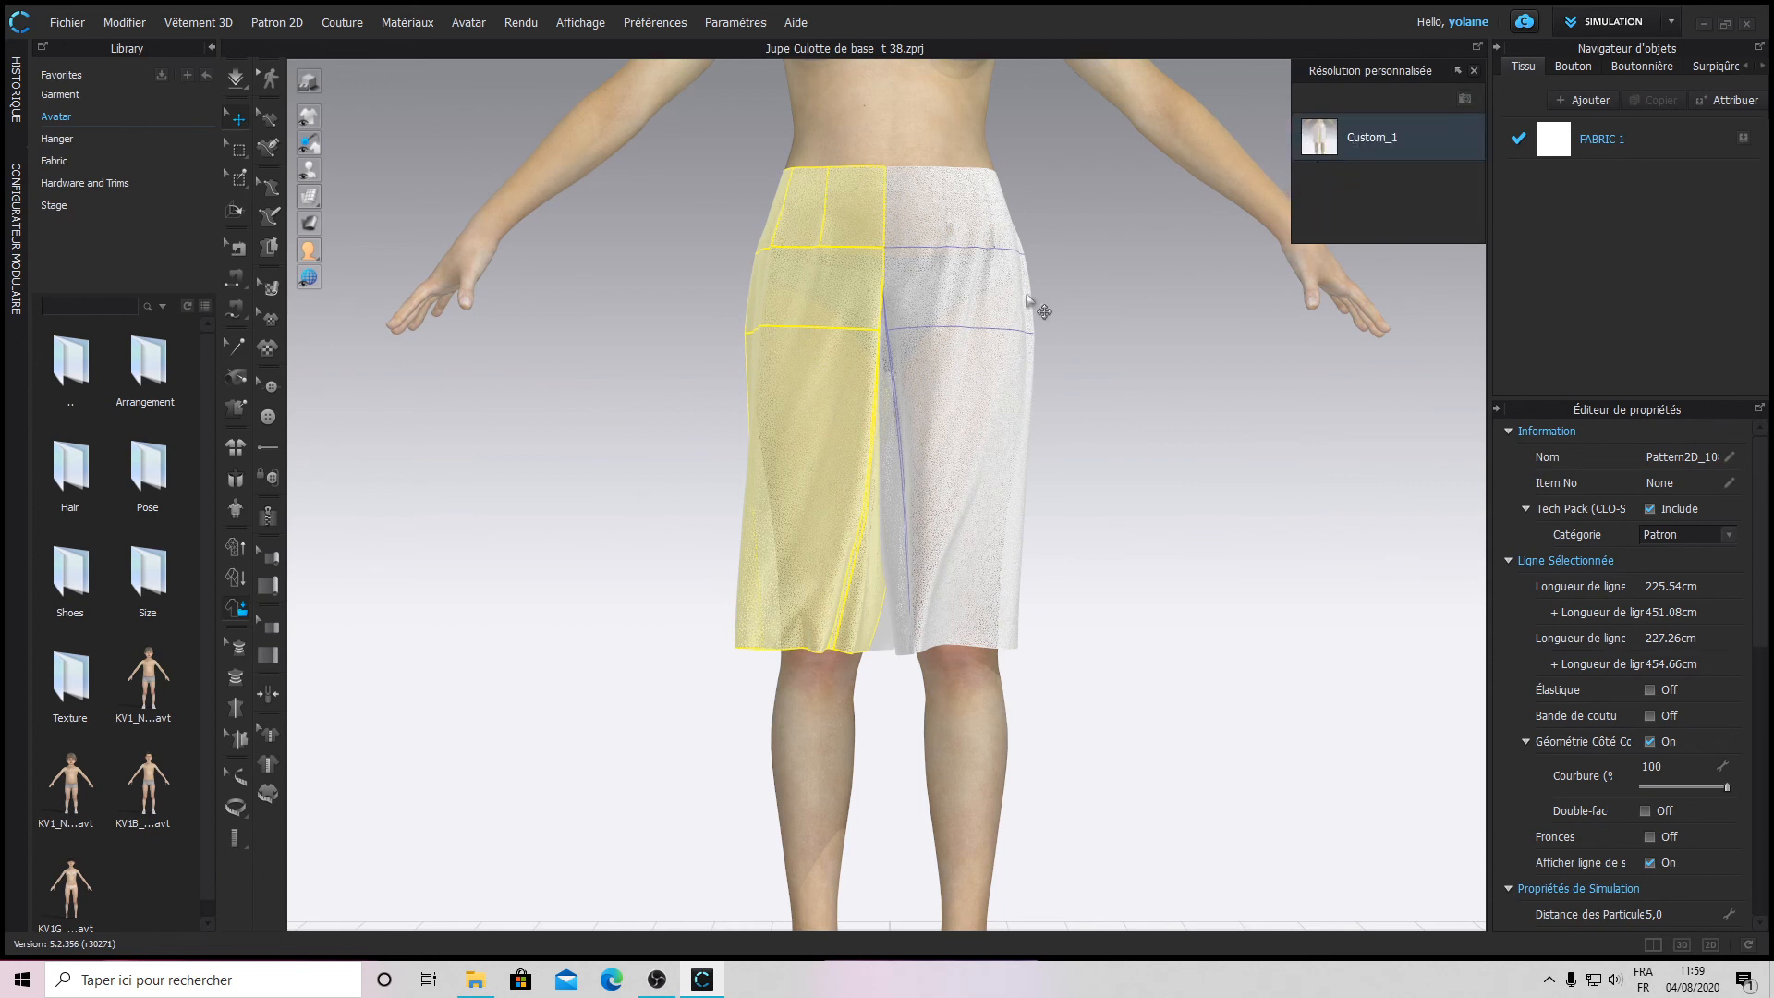
pyautogui.click(1474, 70)
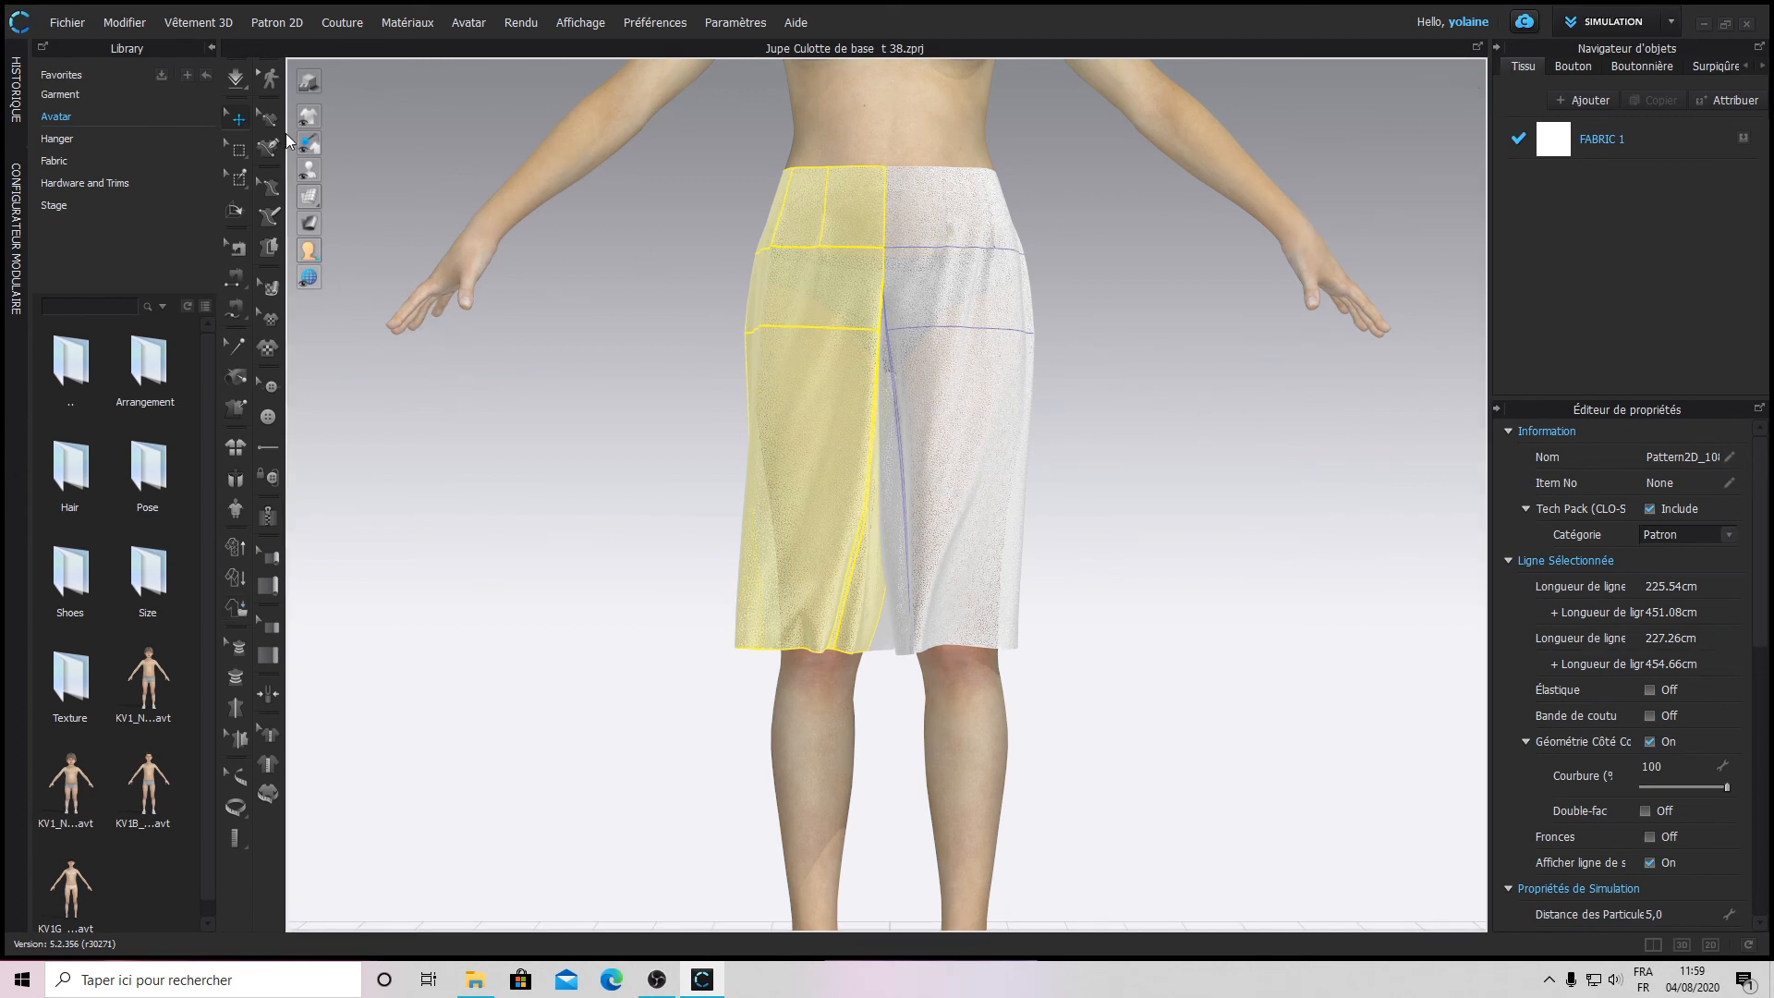
# - Return the garment to Low-Res at 20 mm particle distance with Normal simulation and display it as a solid surface
pyautogui.click(238, 80)
pyautogui.click(277, 85)
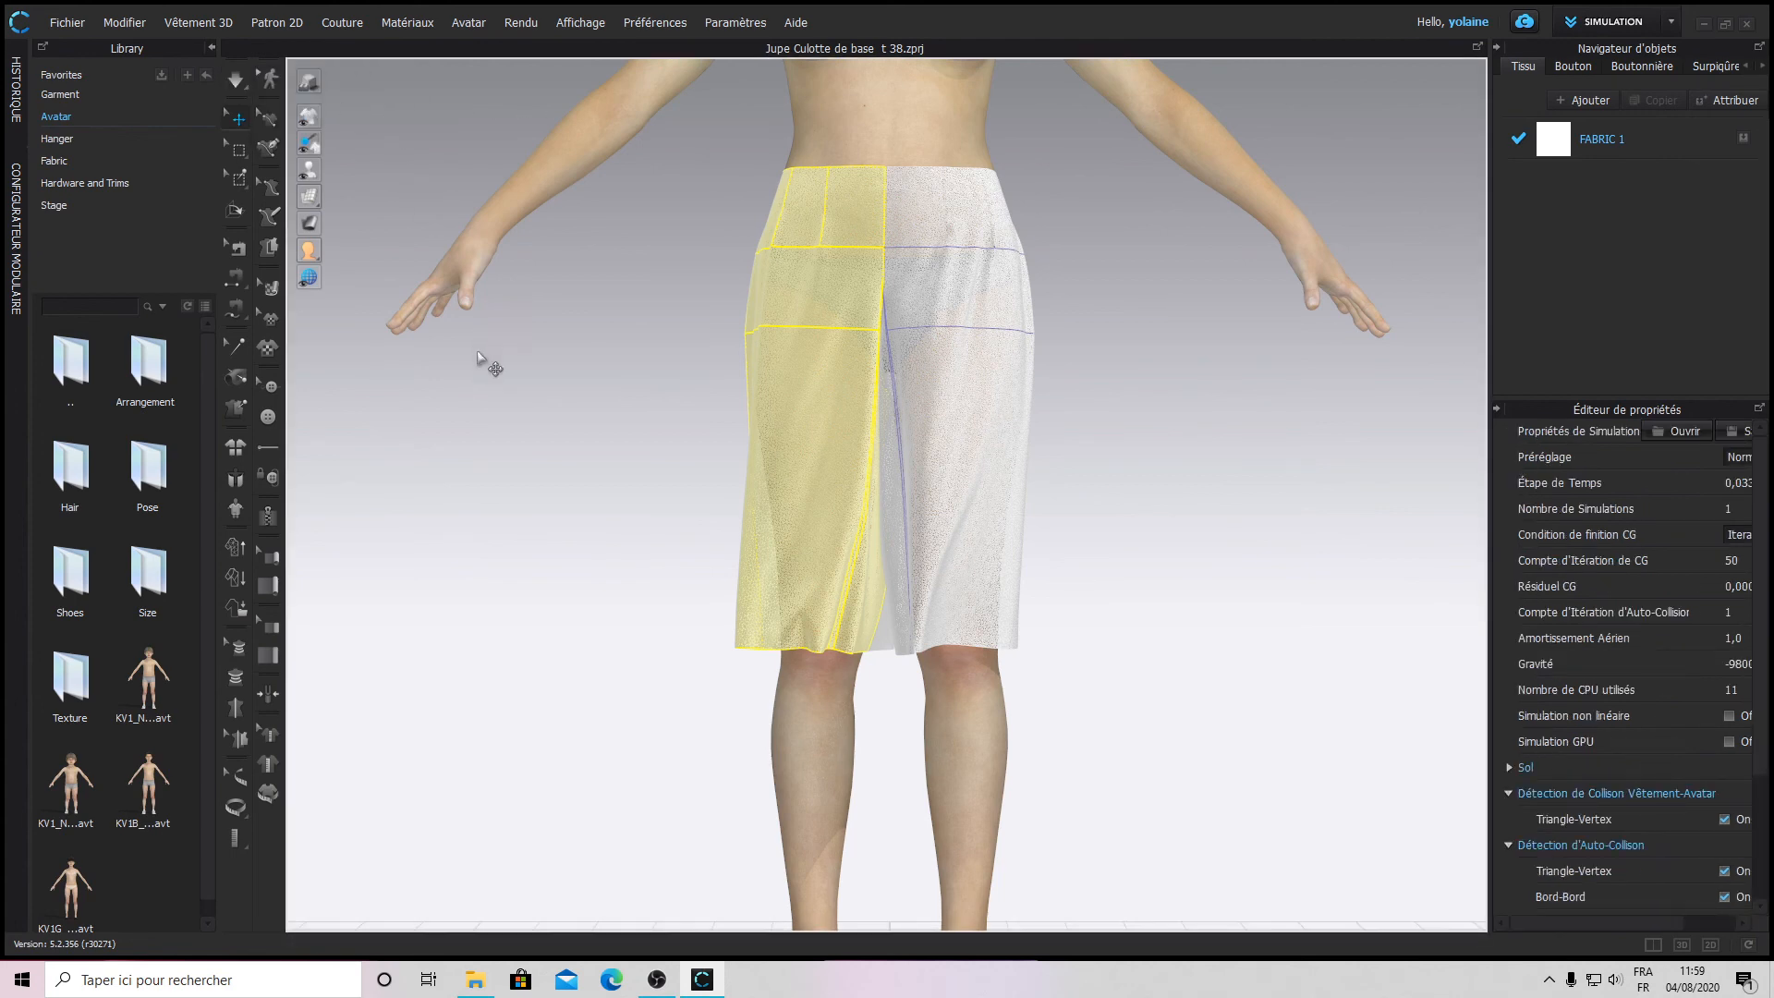
pyautogui.click(237, 575)
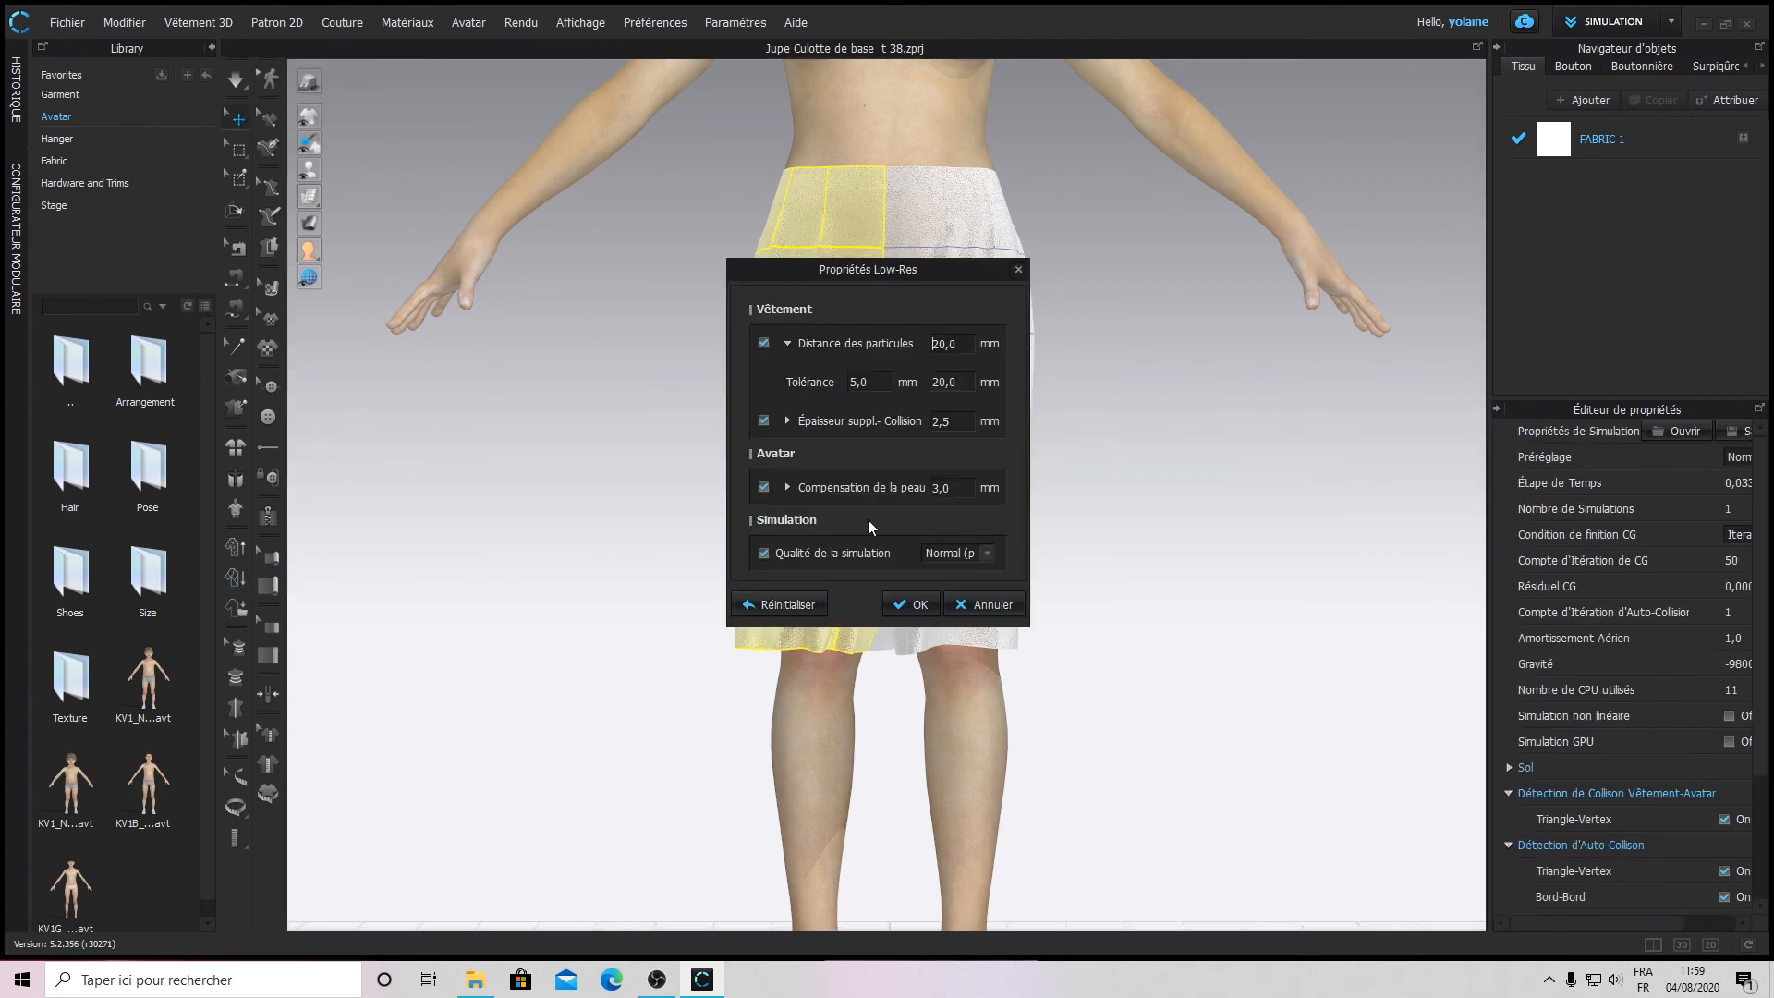
pyautogui.click(907, 603)
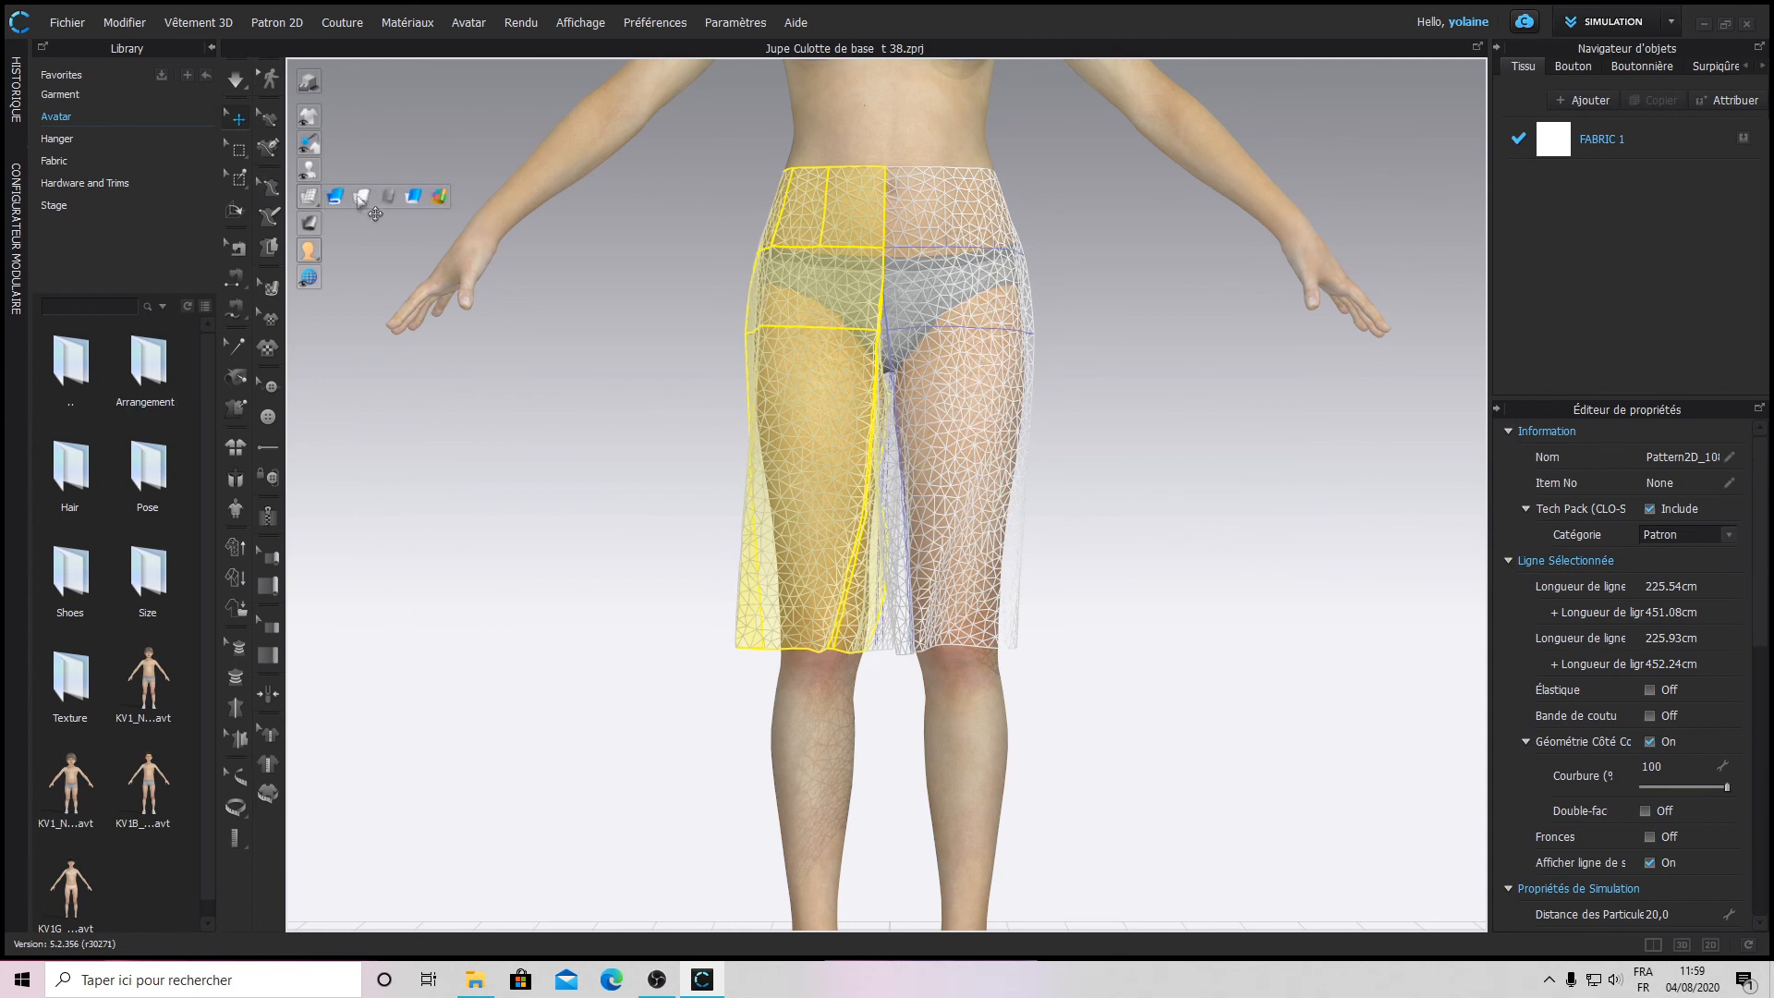
pyautogui.click(308, 195)
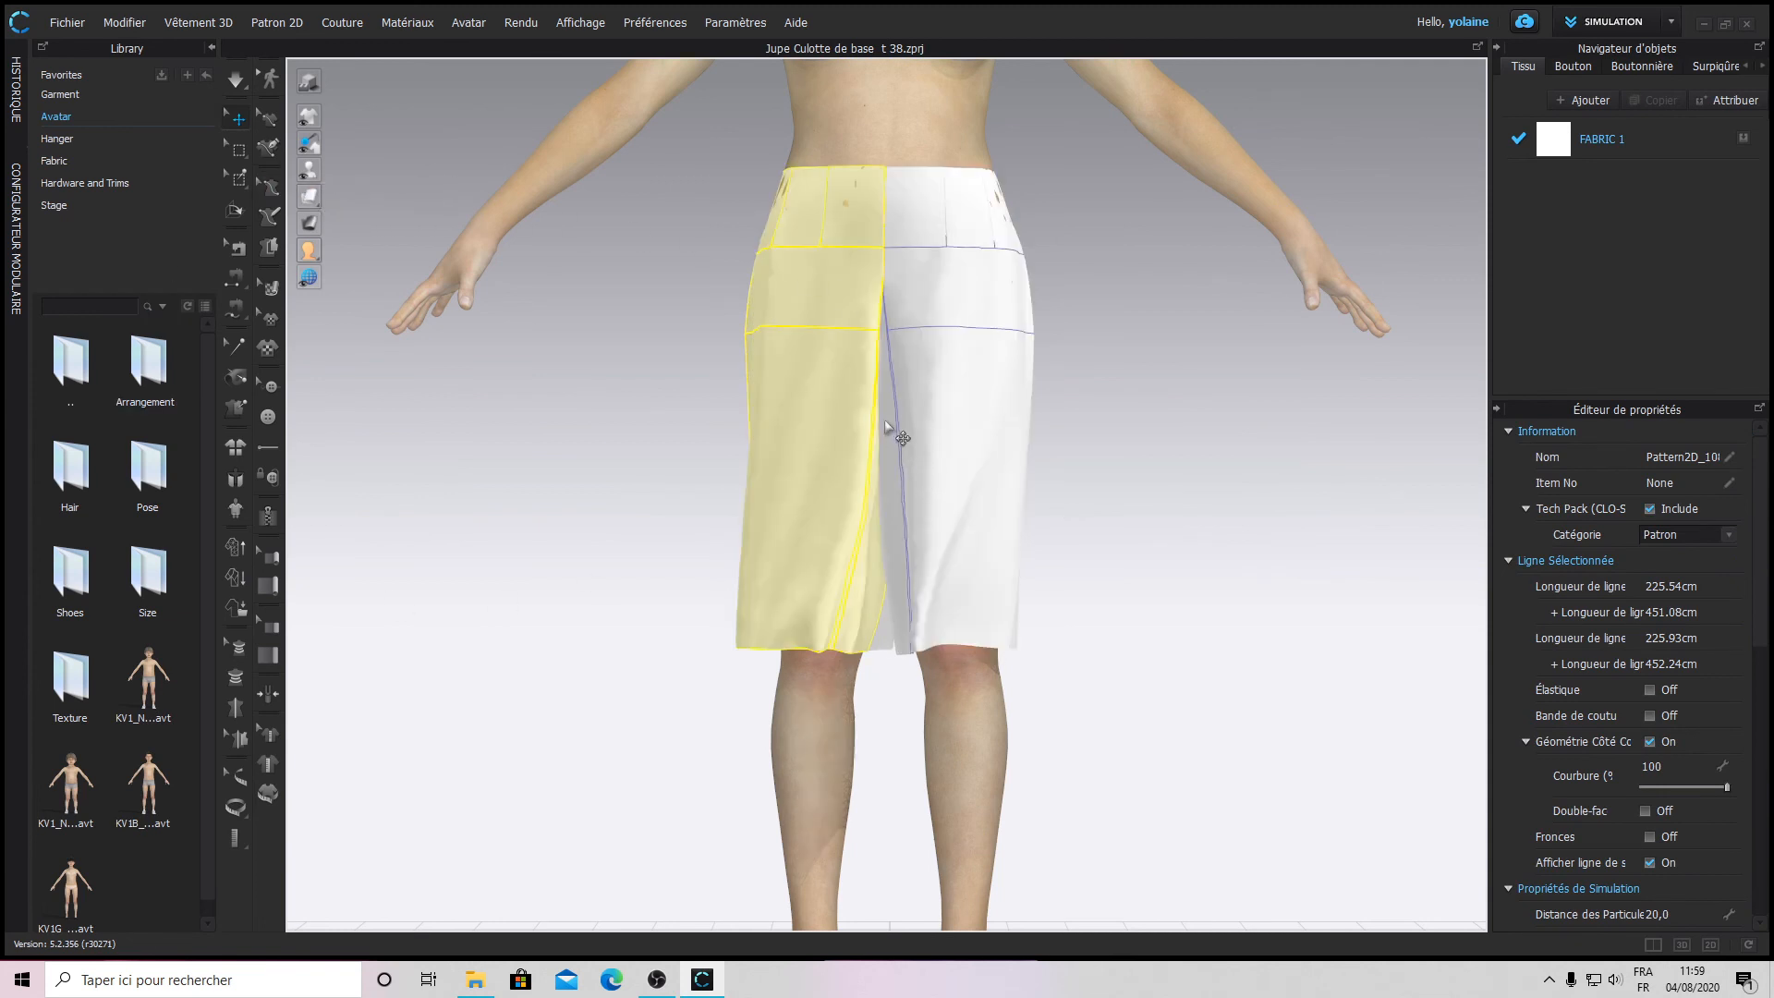
# - Start simulating the low-resolution skirt and pull its panel on the avatar's left side at the waist and down near the hem
pyautogui.press('space')
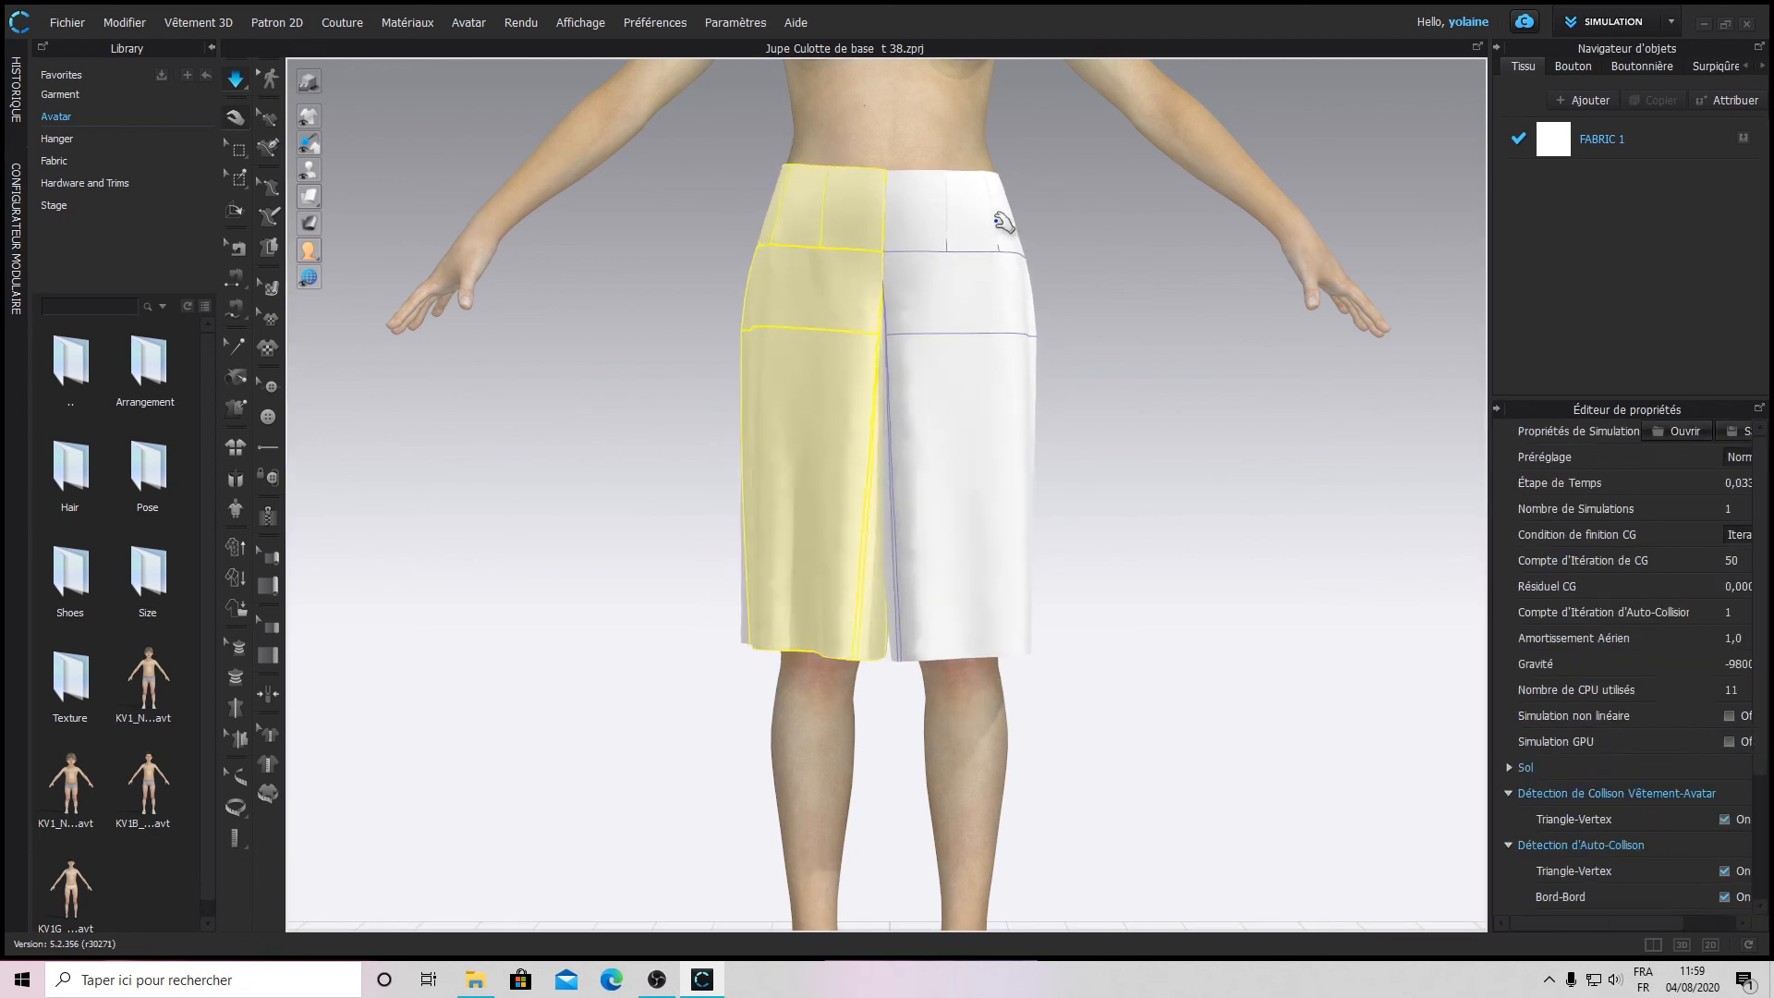
pyautogui.click(1001, 182)
pyautogui.moveTo(987, 549)
pyautogui.mouseDown()
pyautogui.moveTo(1050, 552)
pyautogui.moveTo(936, 415)
pyautogui.moveTo(951, 535)
pyautogui.moveTo(1200, 547)
pyautogui.moveTo(1181, 534)
pyautogui.moveTo(796, 596)
pyautogui.moveTo(1064, 562)
pyautogui.moveTo(998, 574)
pyautogui.mouseUp()
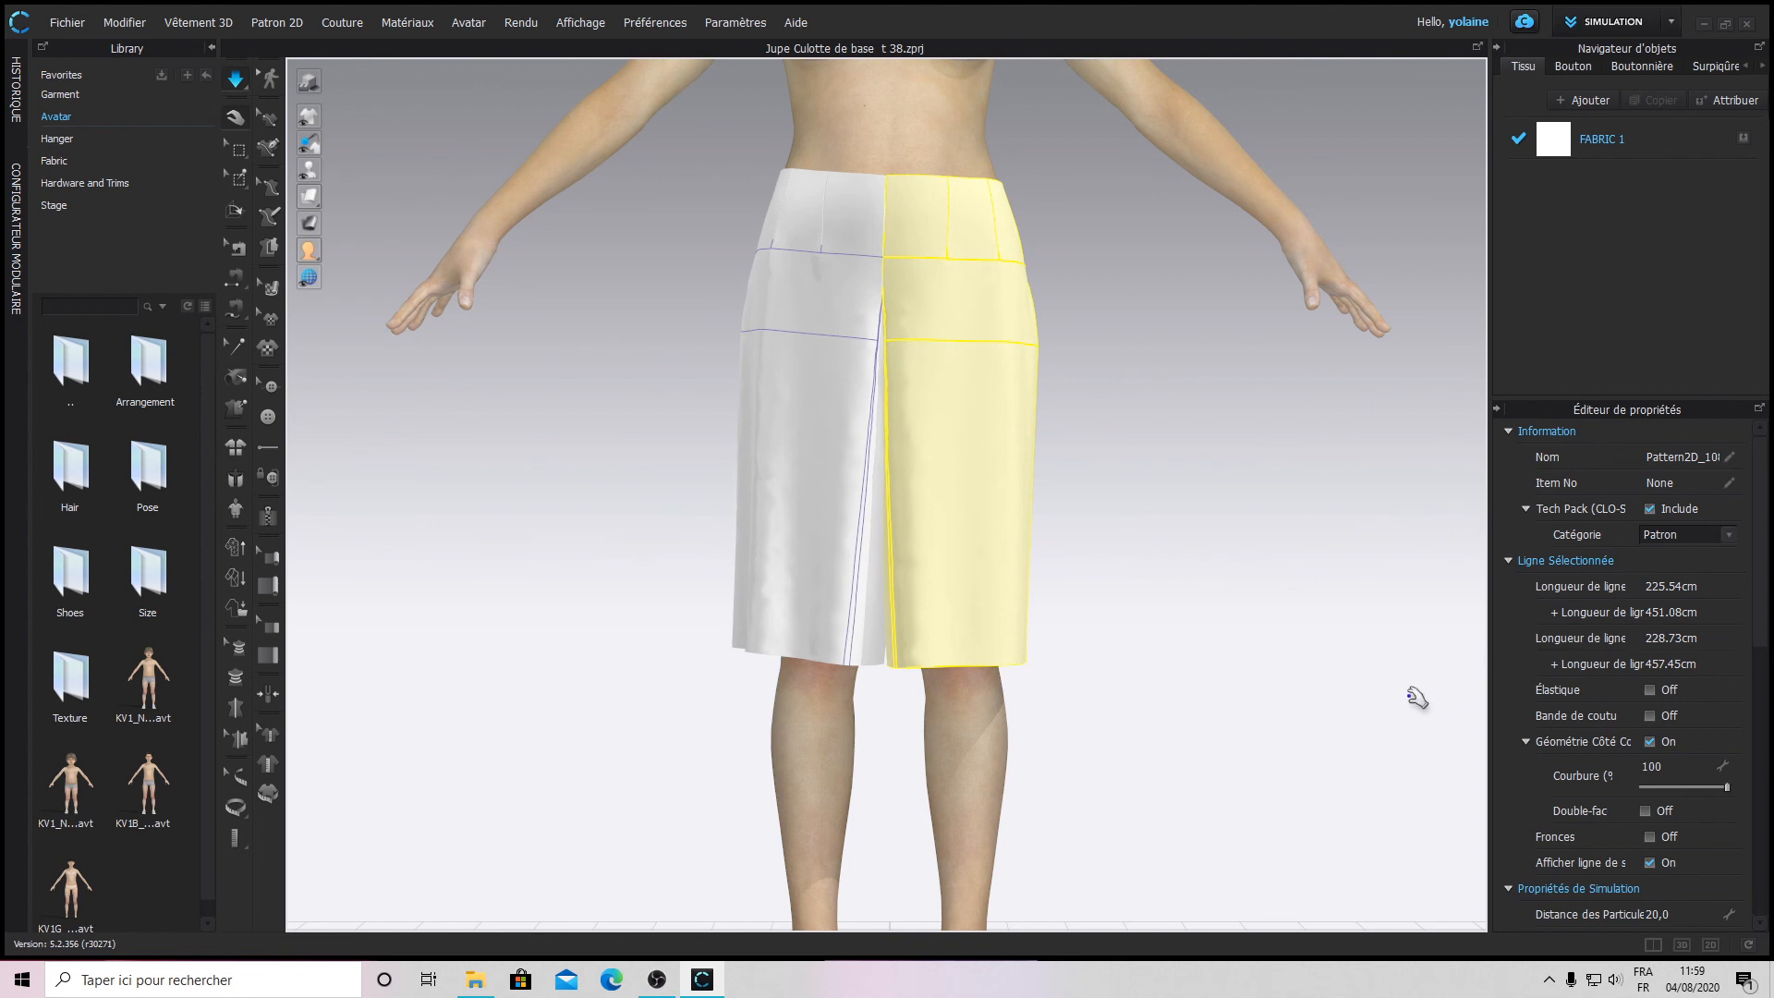
# - Pull the front waist of the simulating skirt upward on both halves to seat it higher and more evenly on the avatar
pyautogui.scroll(2, 1105, 612)
pyautogui.scroll(-2, 954, 596)
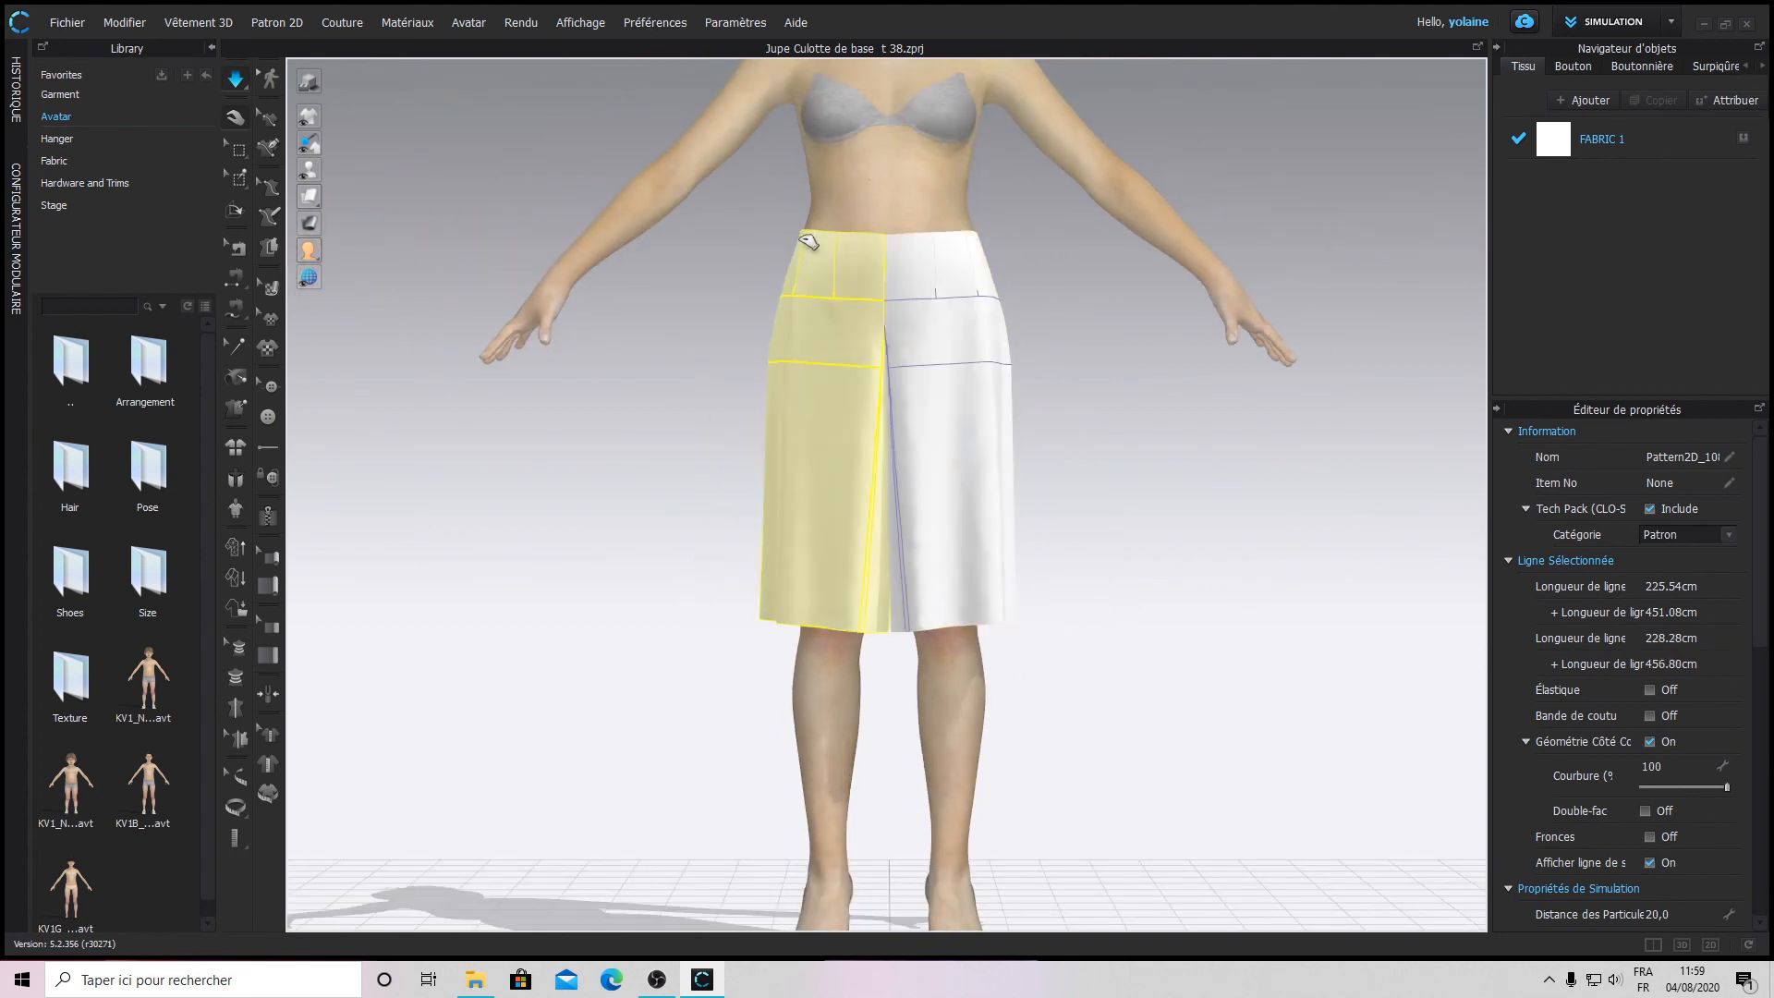
pyautogui.click(922, 257)
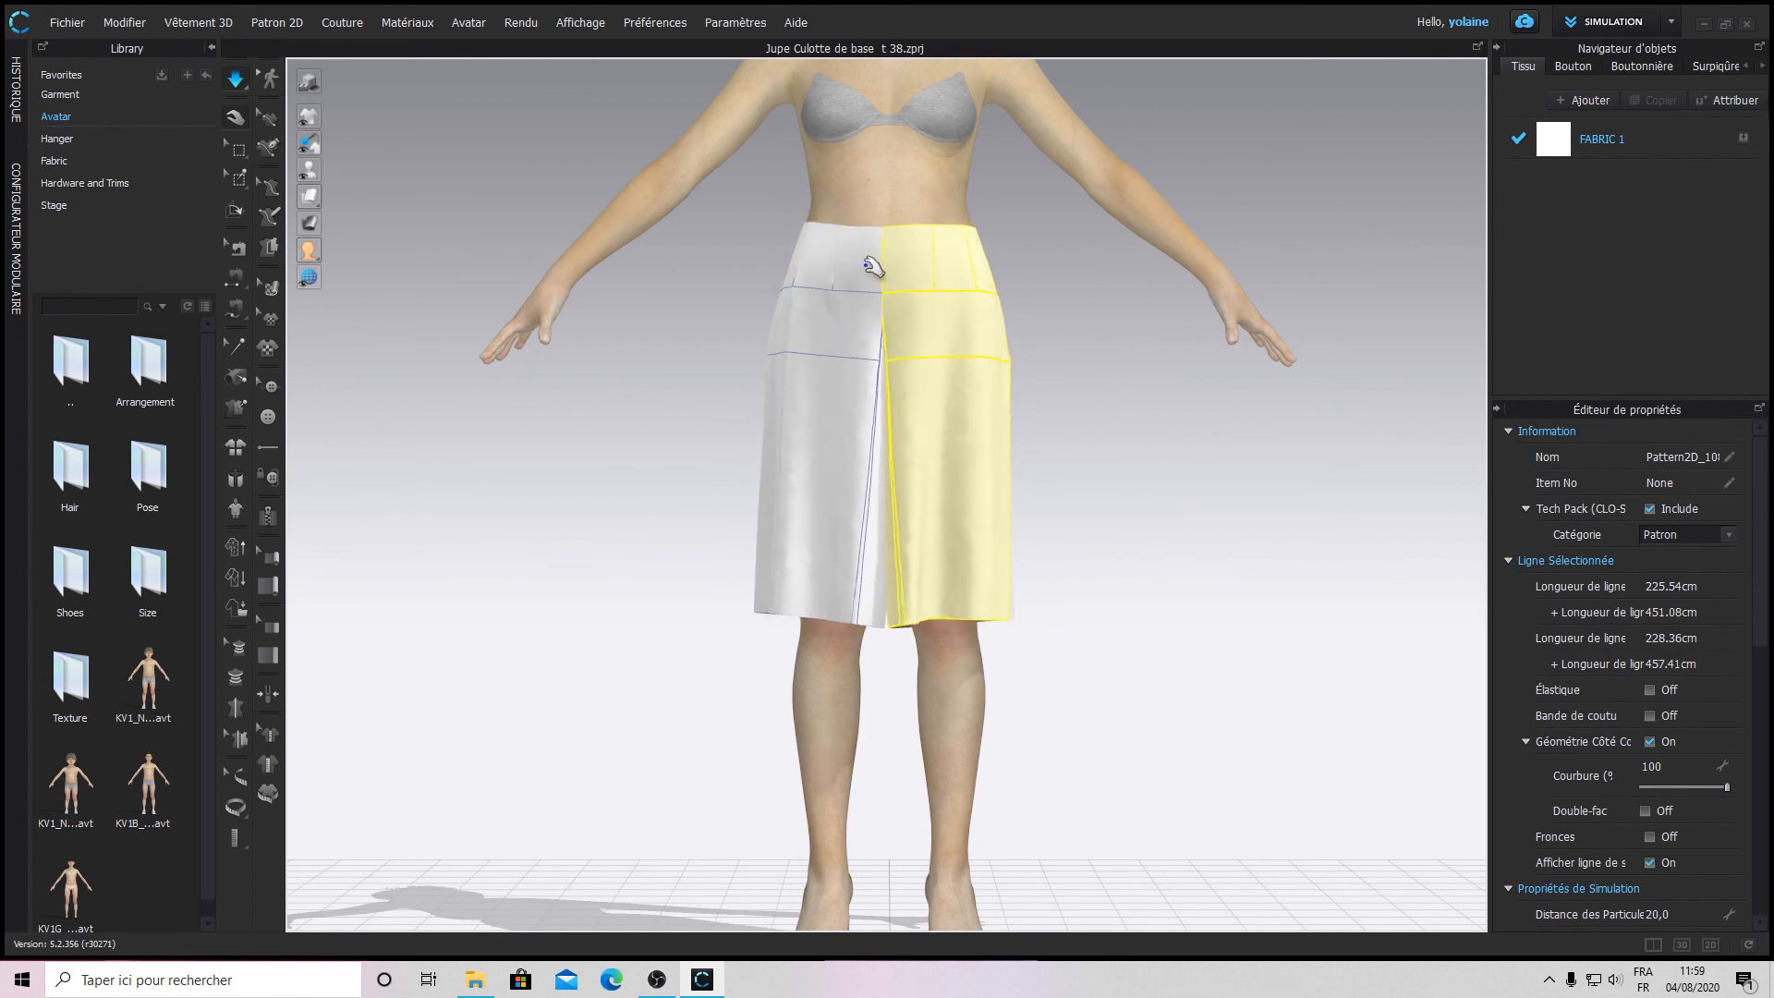
pyautogui.click(848, 257)
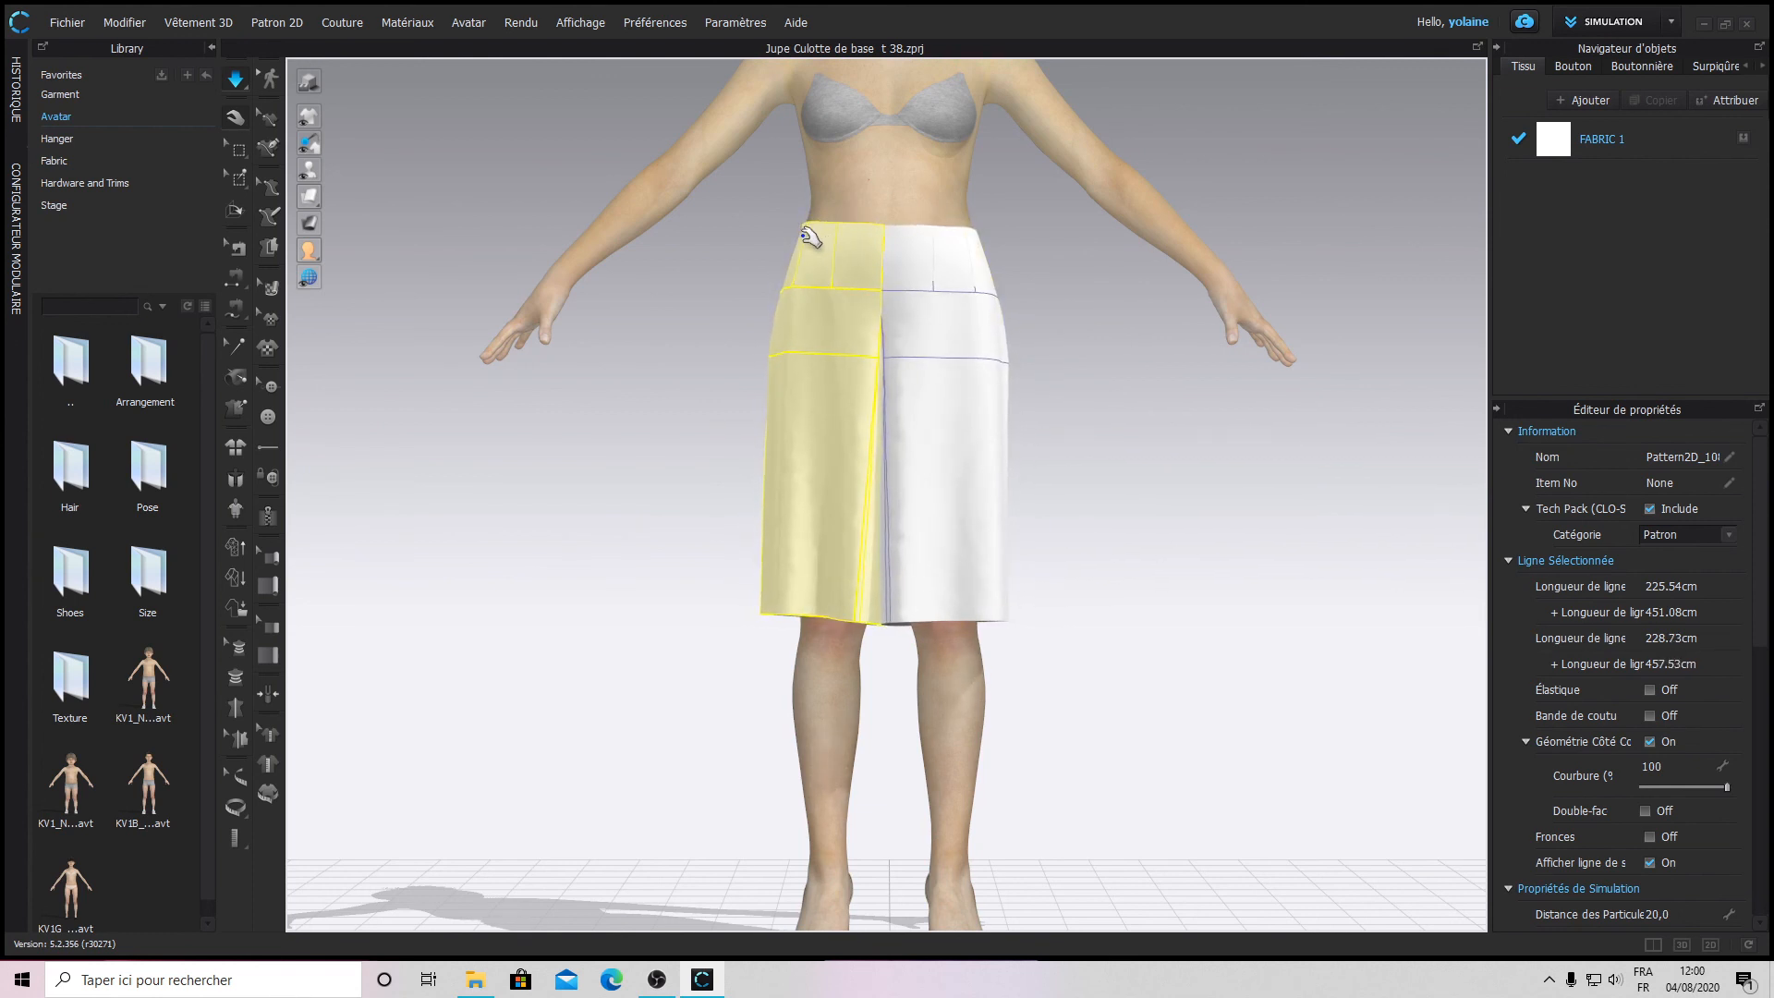
pyautogui.moveTo(816, 246); pyautogui.dragTo(802, 203)
pyautogui.moveTo(976, 248); pyautogui.dragTo(984, 219)
pyautogui.moveTo(815, 248); pyautogui.dragTo(815, 208)
pyautogui.moveTo(911, 236); pyautogui.dragTo(914, 219)
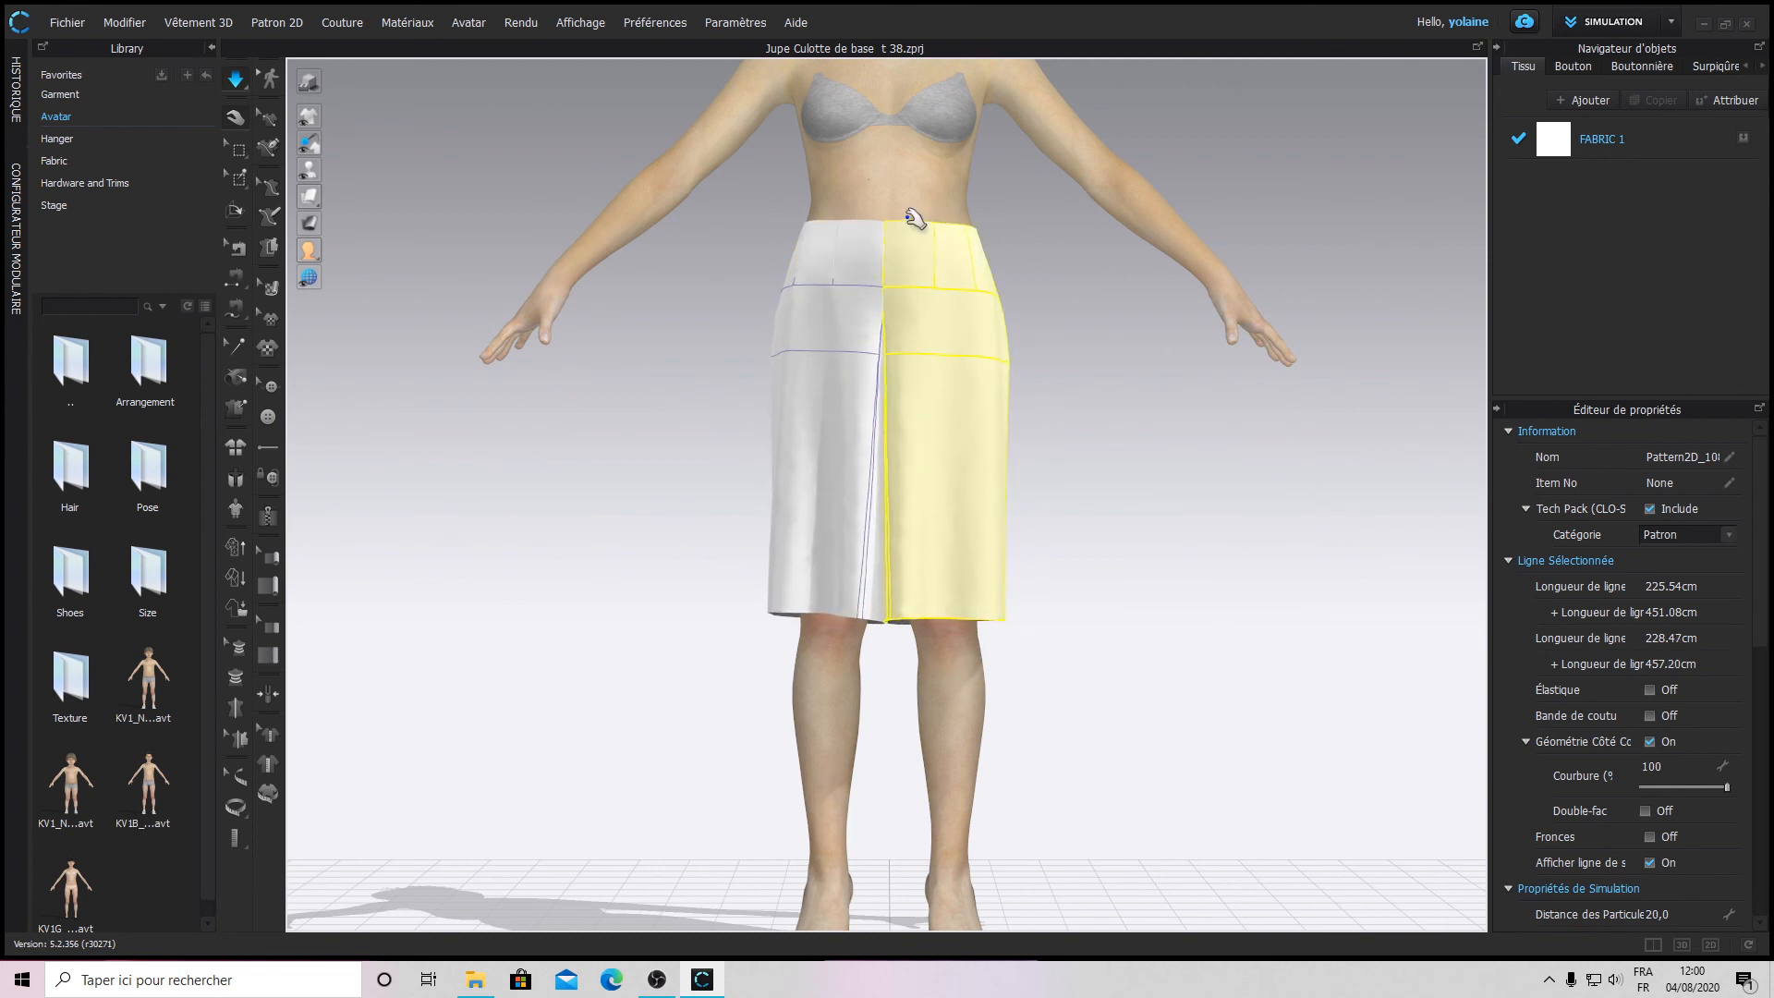